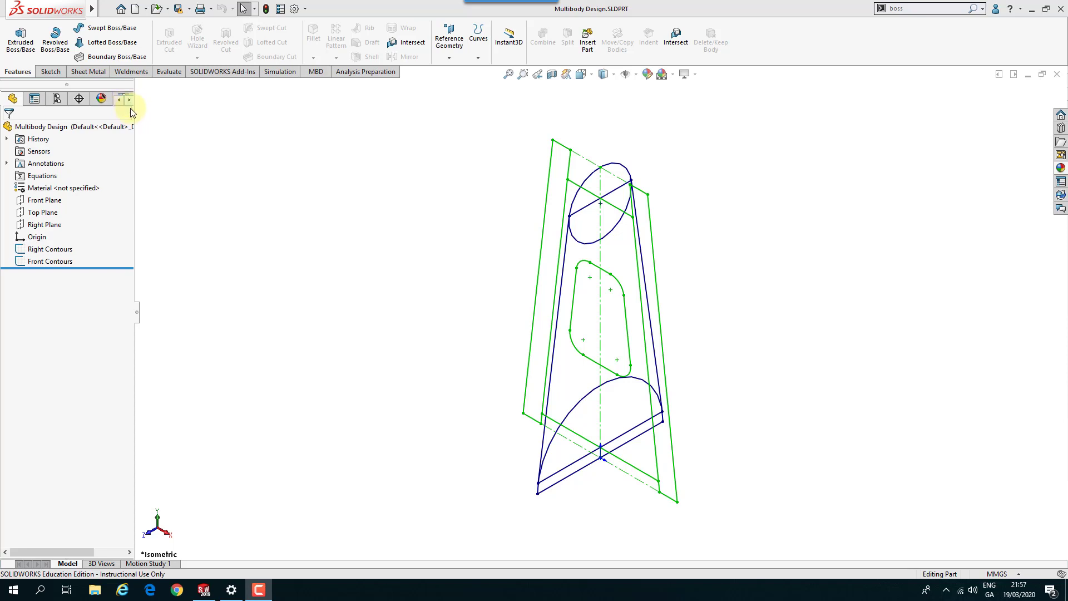
# Start an extruded boss from the Right Contours sketch, keeping only the lower half-round region as the selected contour
pyautogui.click(58, 249)
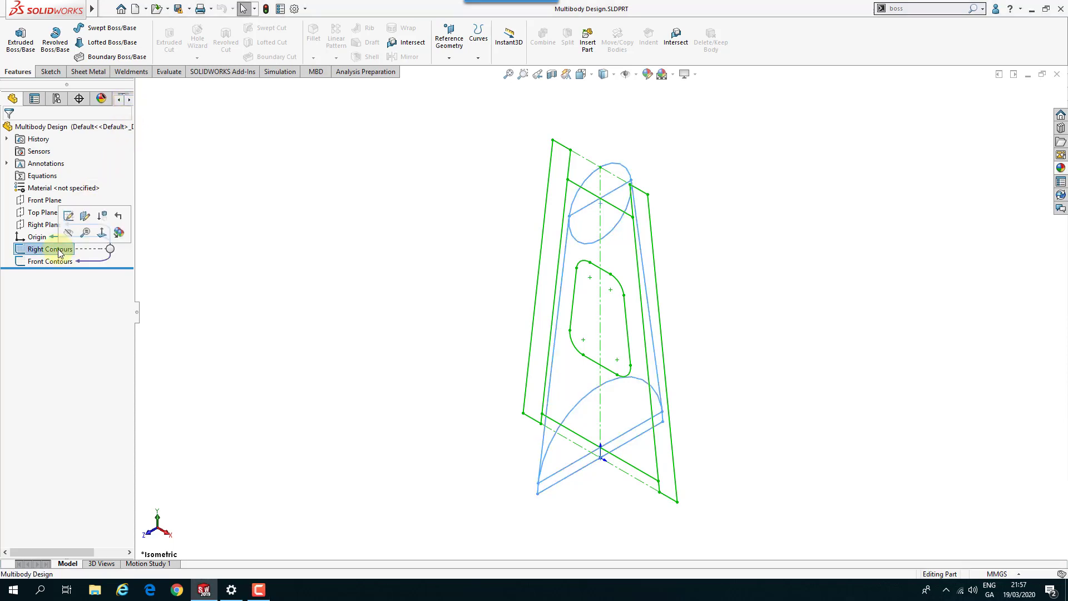
pyautogui.click(18, 47)
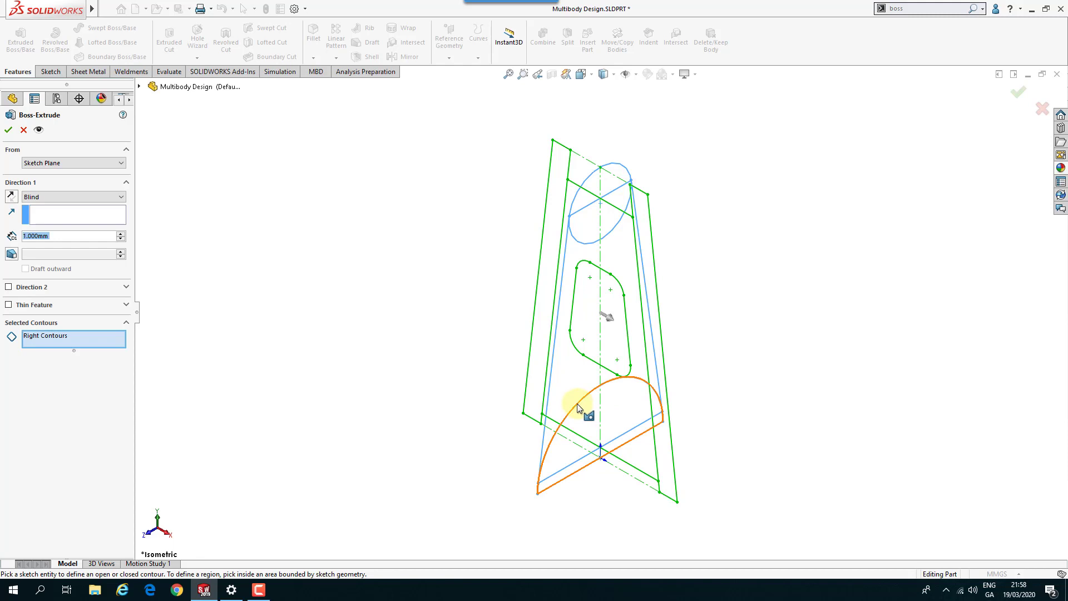
pyautogui.click(572, 473)
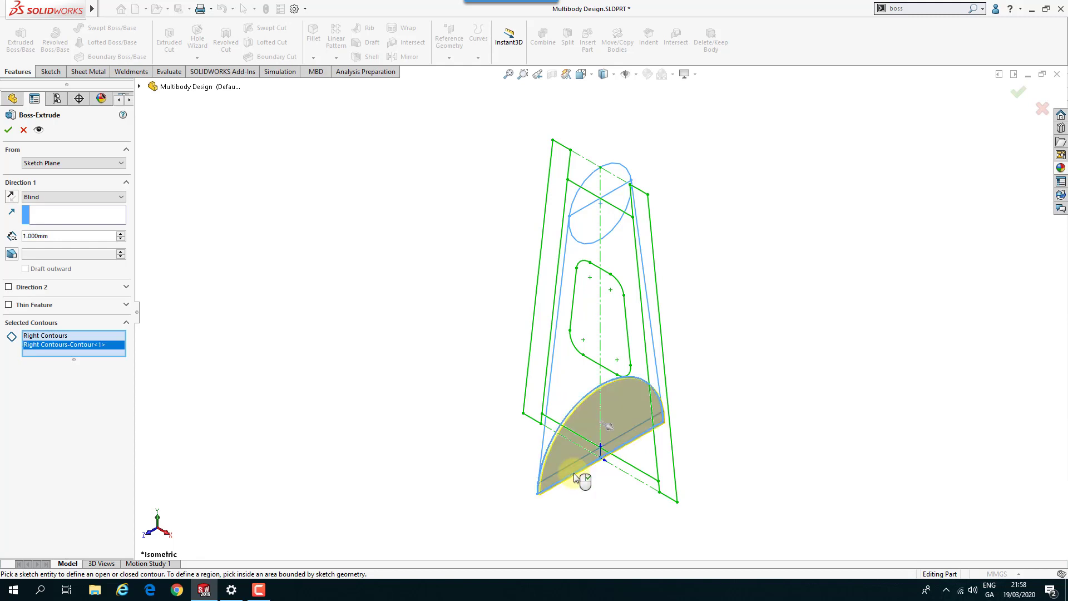
pyautogui.click(51, 337)
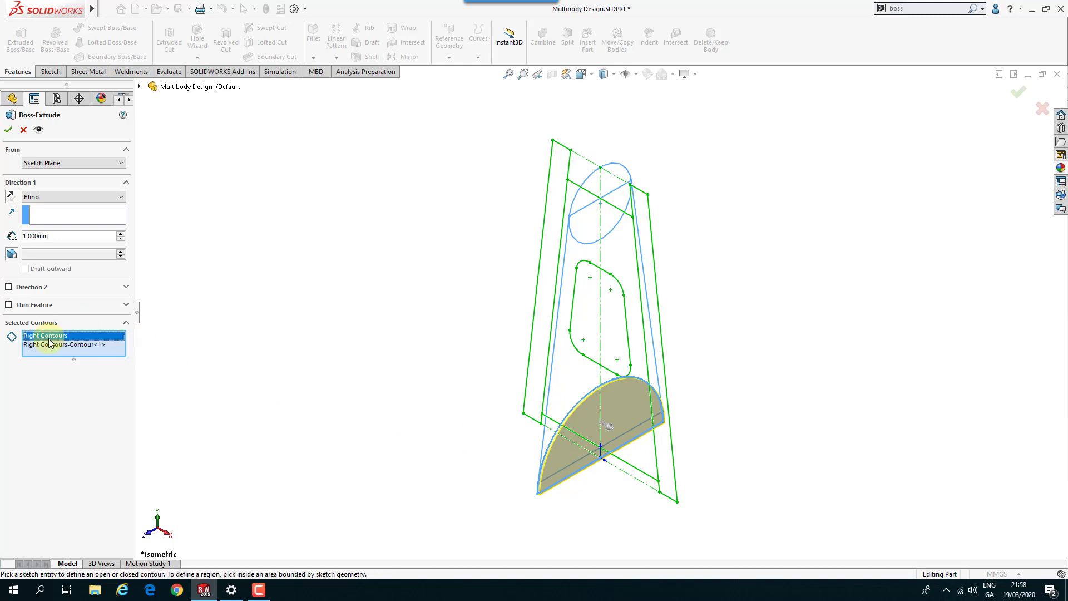
pyautogui.rightClick(51, 338)
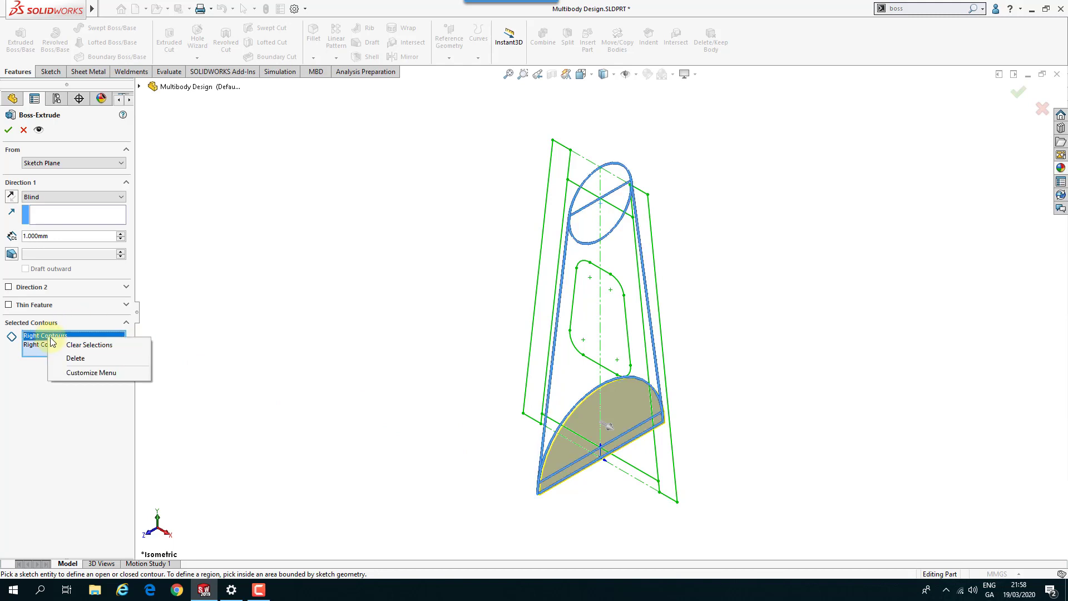
pyautogui.click(72, 358)
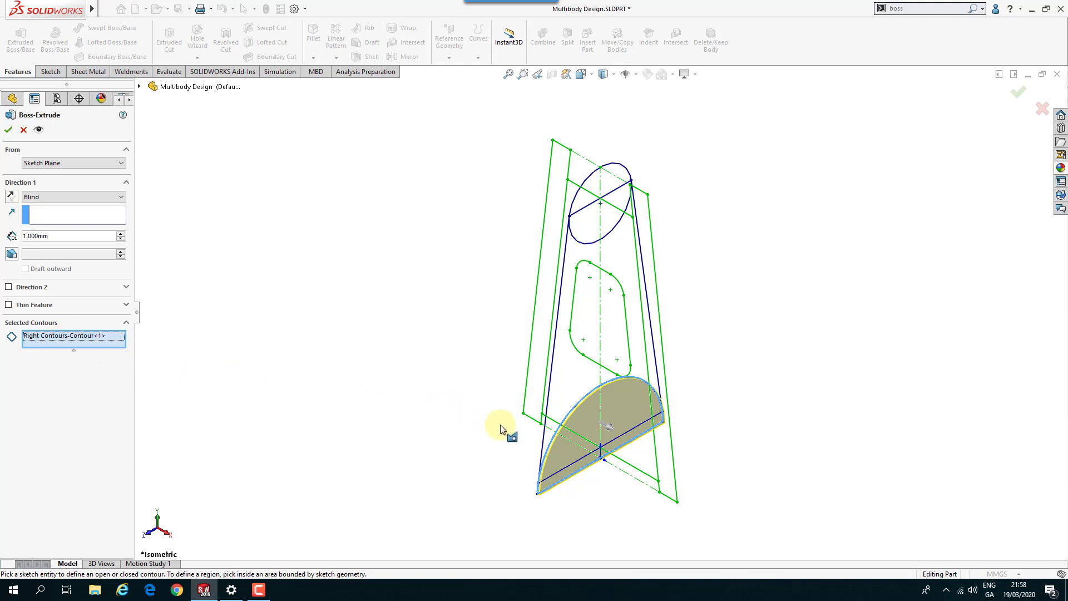
# Extrude the half-round contour 76 mm with the Mid Plane end condition
pyautogui.click(65, 199)
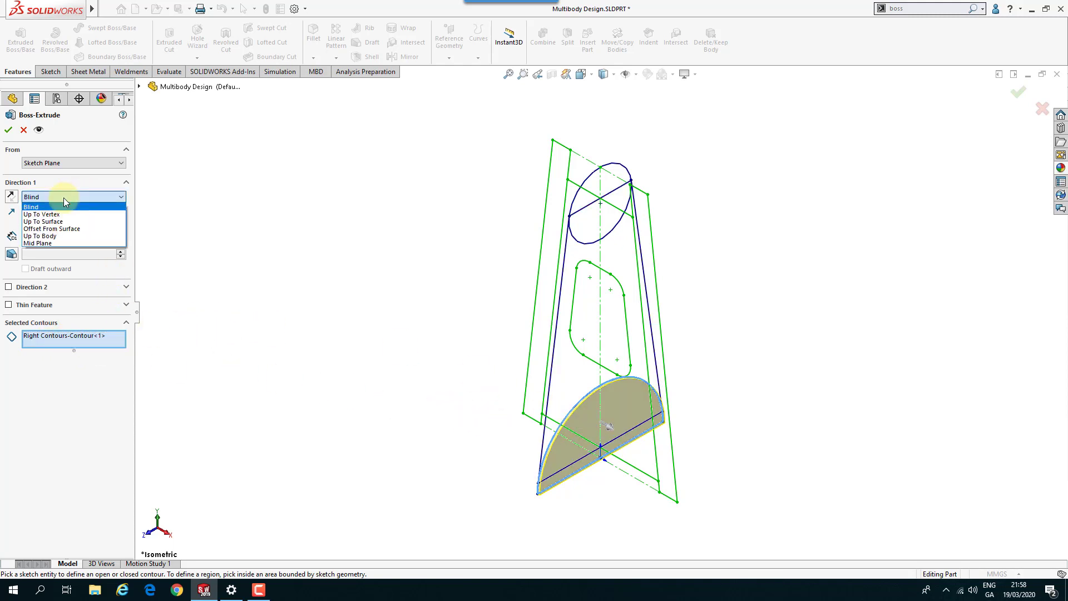
pyautogui.click(53, 244)
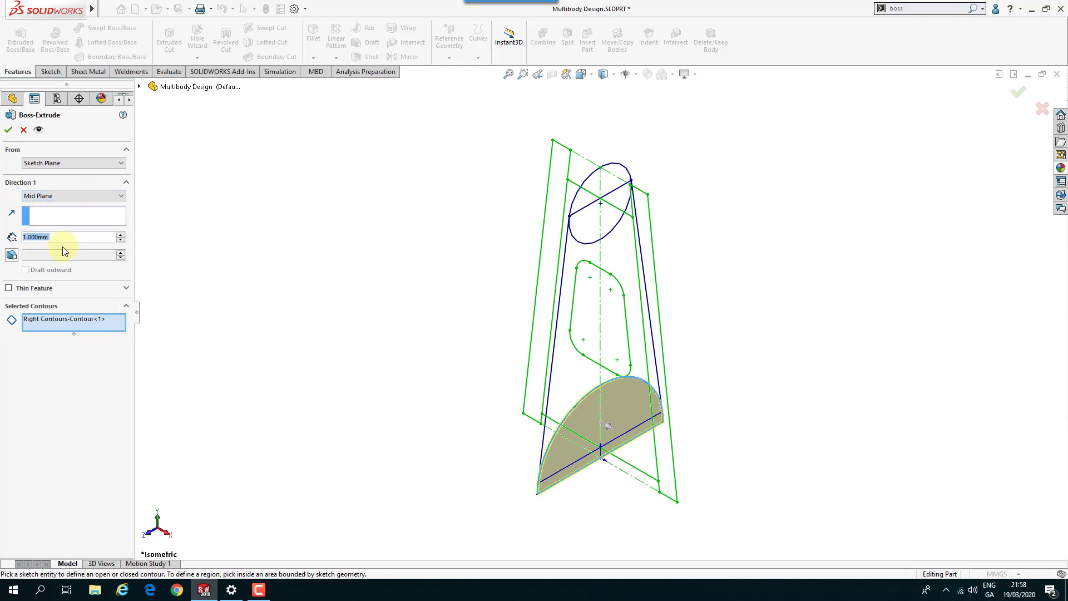
pyautogui.write('76')
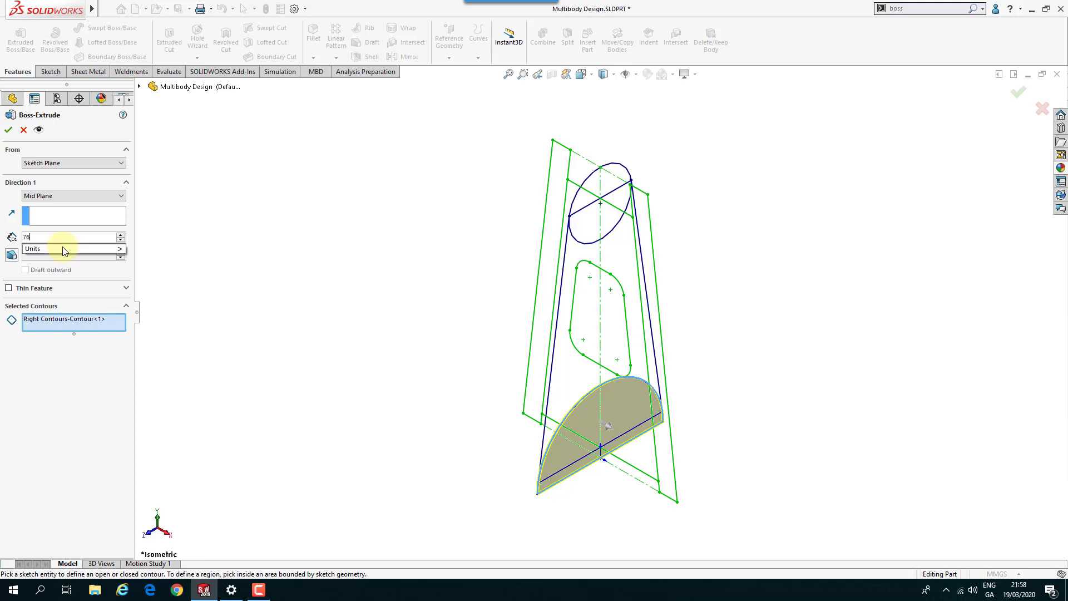
pyautogui.press('Return')
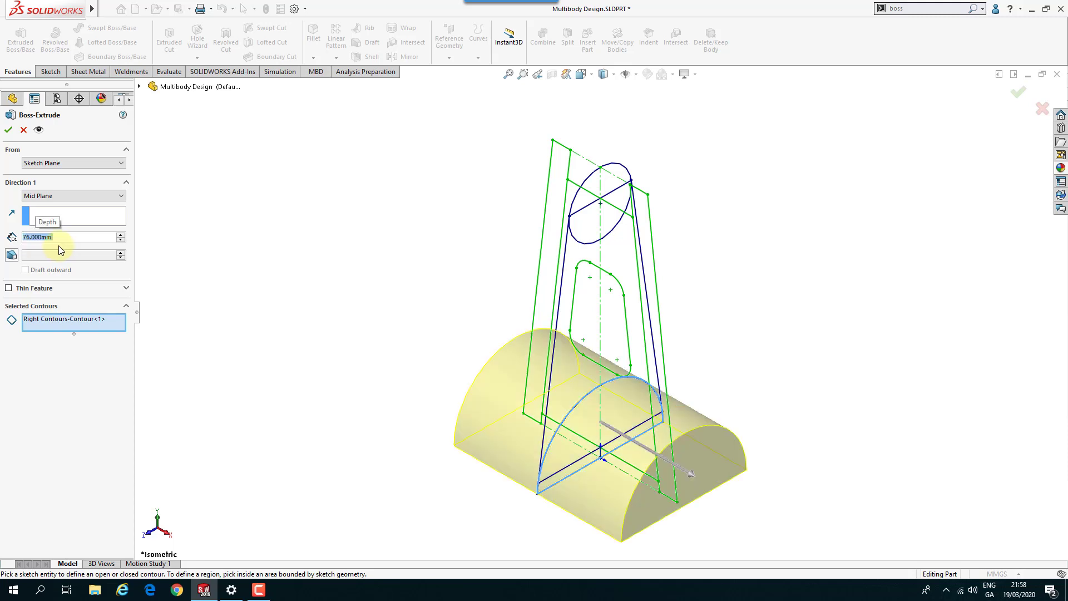
pyautogui.click(9, 130)
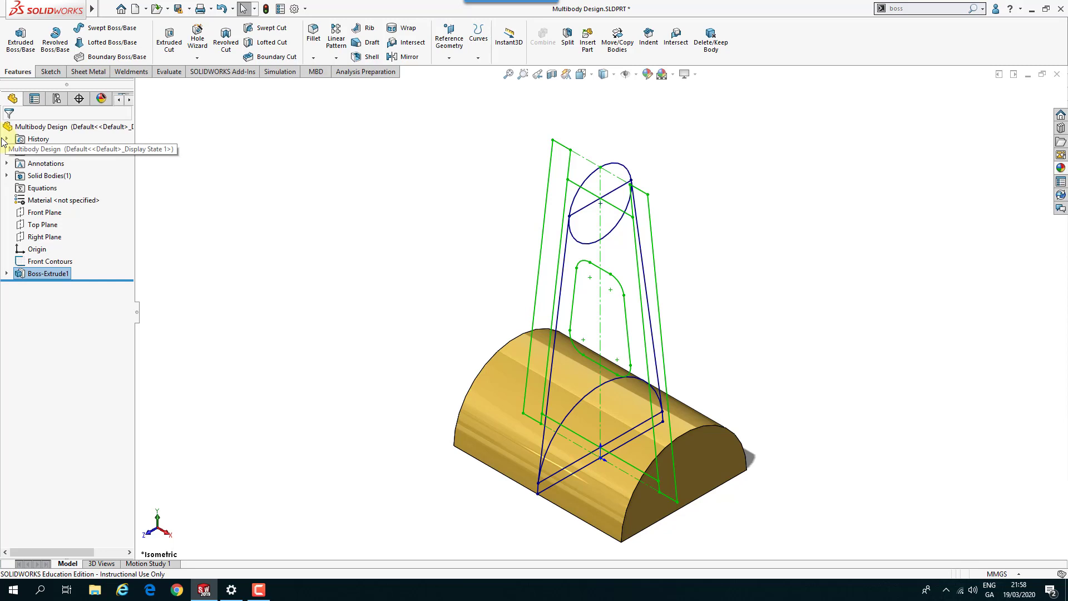
# Extrude the upper circle of the Right Contours sketch 57 mm with the Mid Plane end condition
pyautogui.click(584, 247)
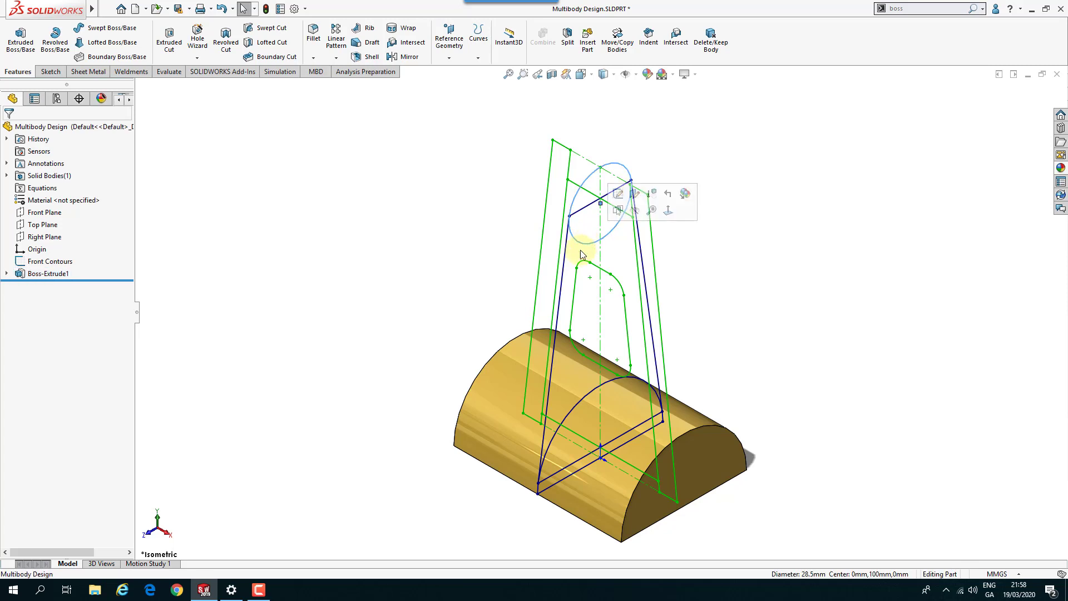
pyautogui.click(20, 40)
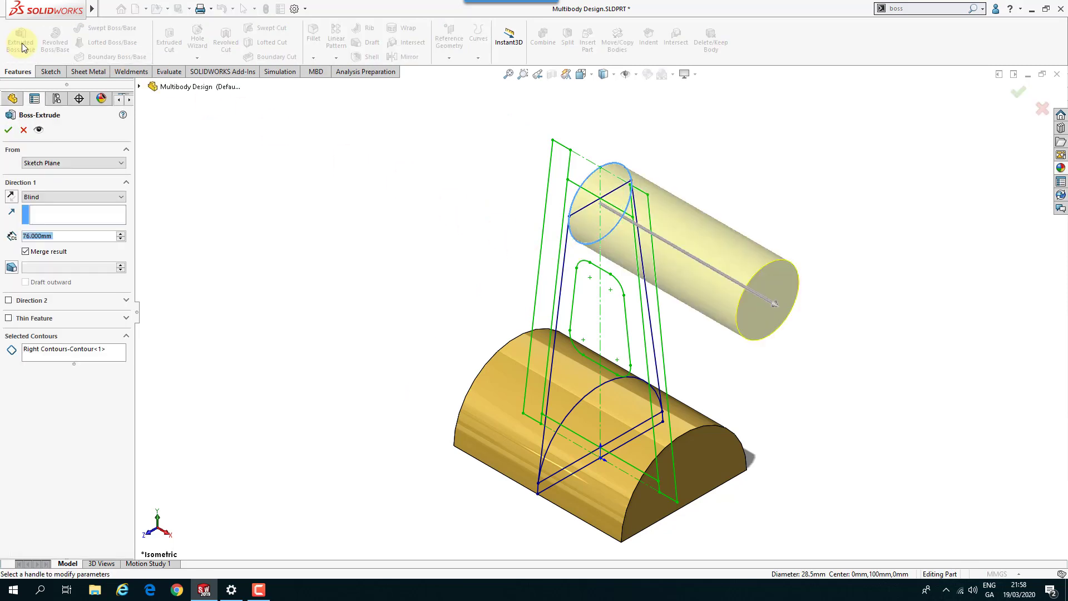
pyautogui.click(58, 200)
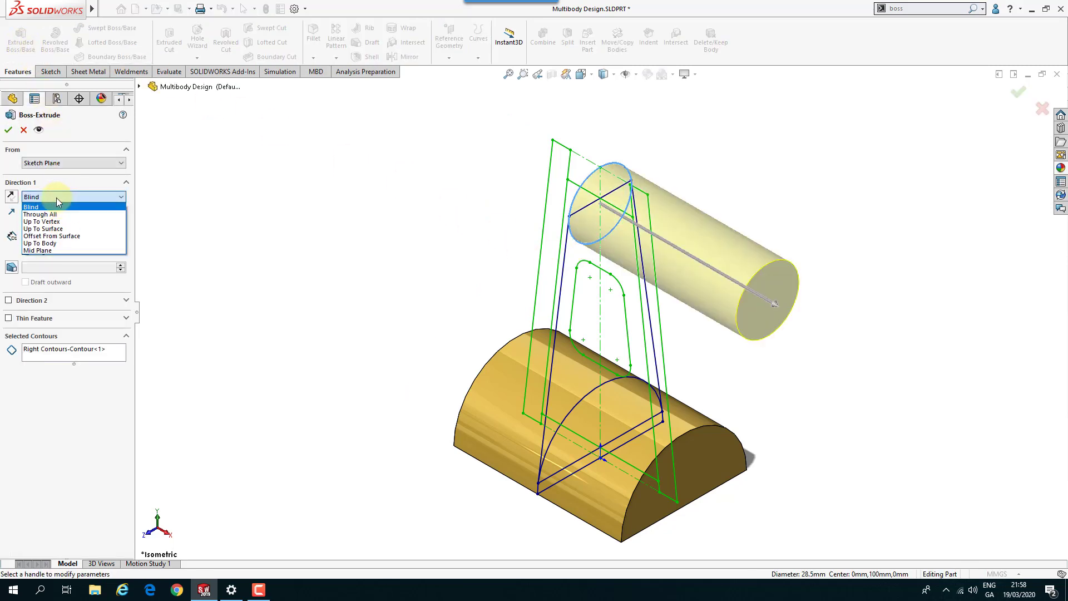
pyautogui.click(52, 251)
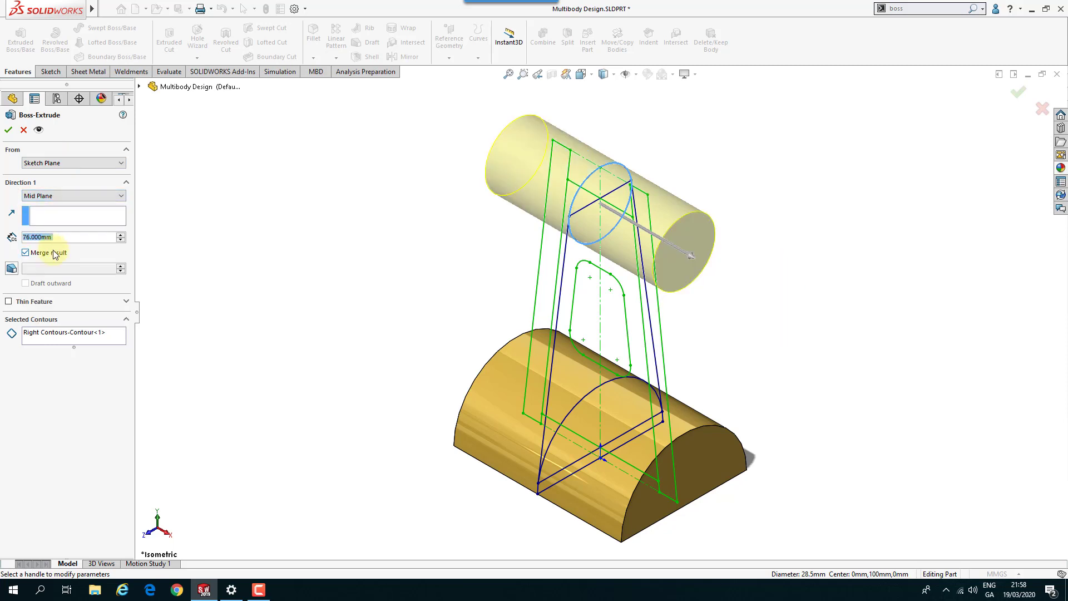
pyautogui.write('57')
pyautogui.press('Return')
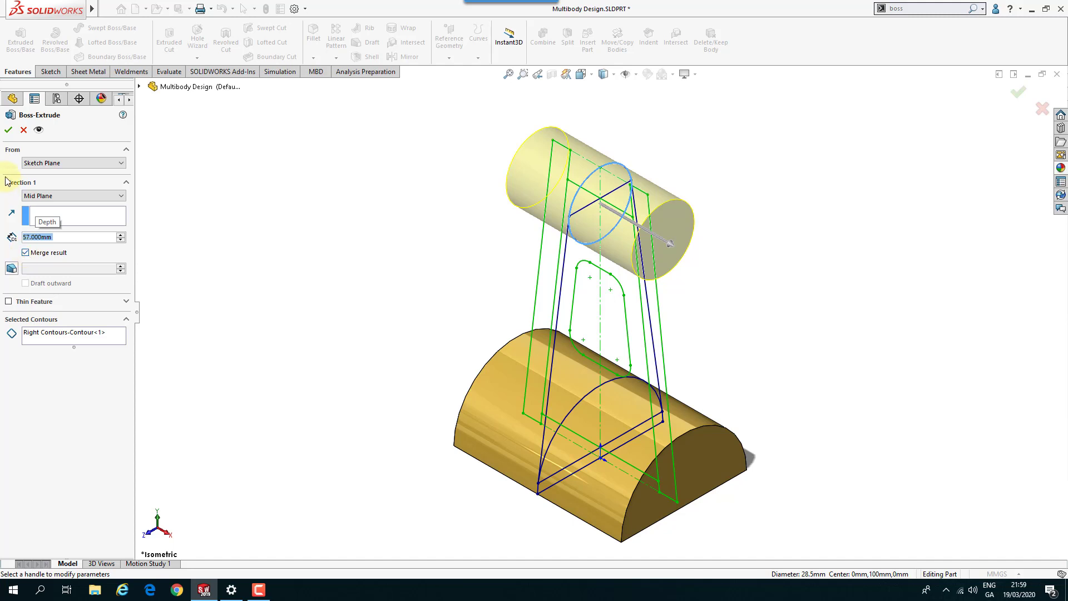
pyautogui.click(9, 130)
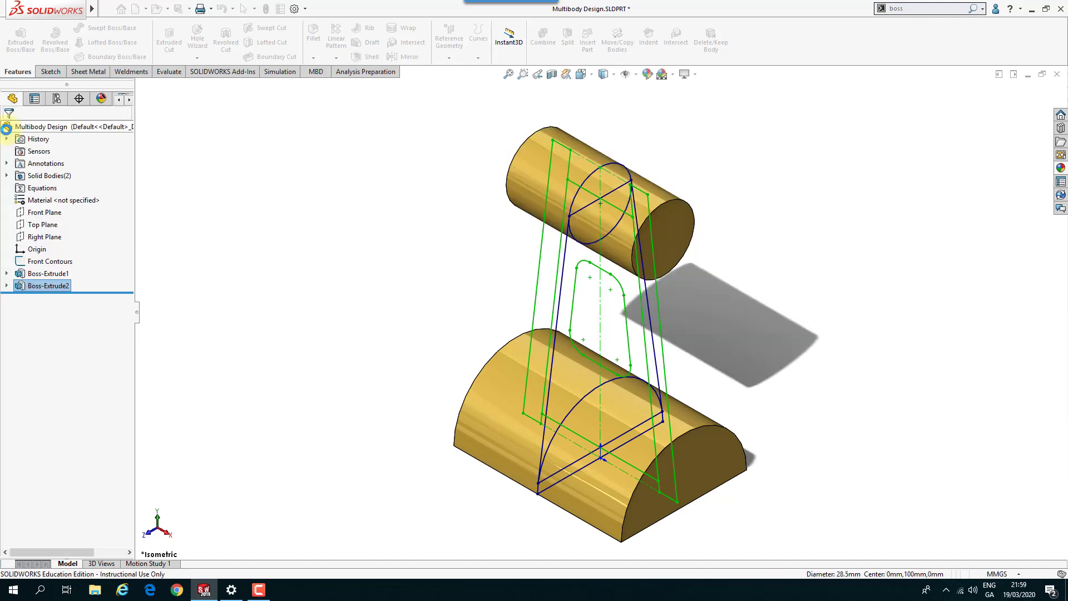
# Examine the Solid Bodies folder's contents and its show/hide setting in the feature tree options
pyautogui.click(7, 177)
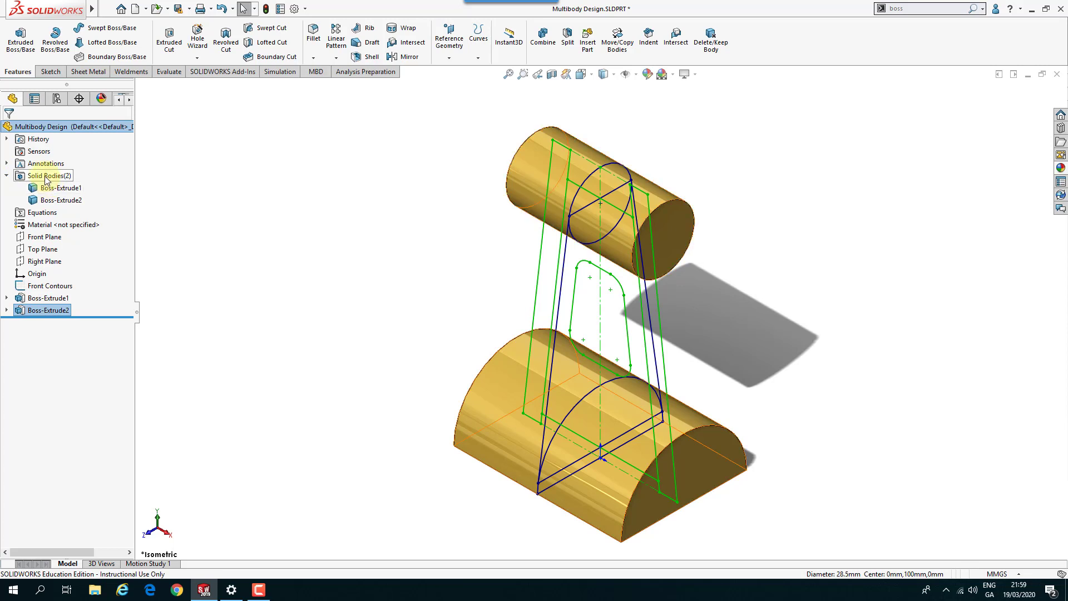
pyautogui.click(7, 176)
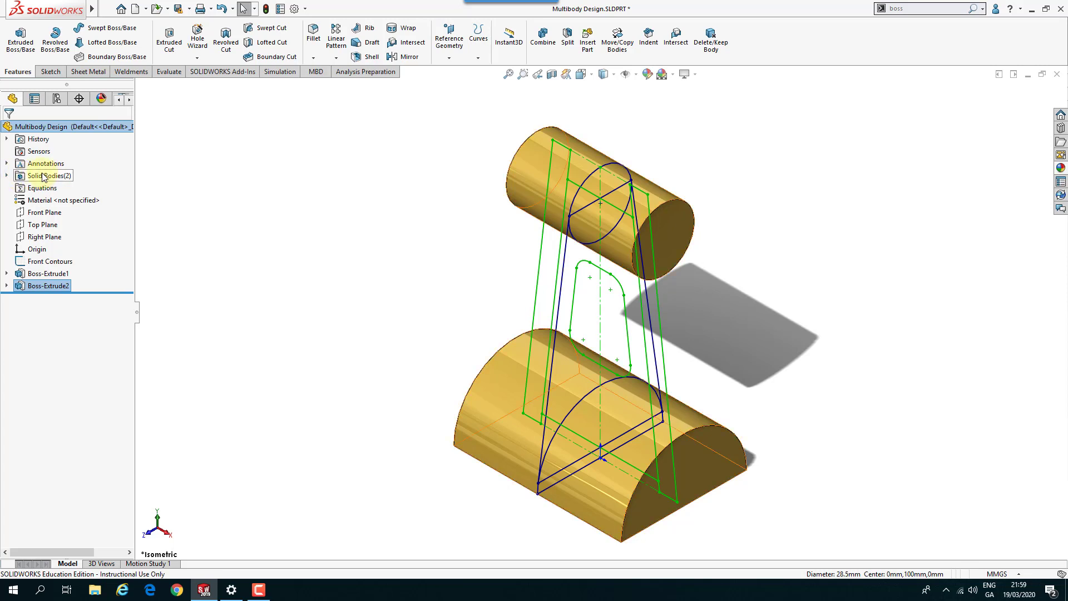
pyautogui.rightClick(49, 131)
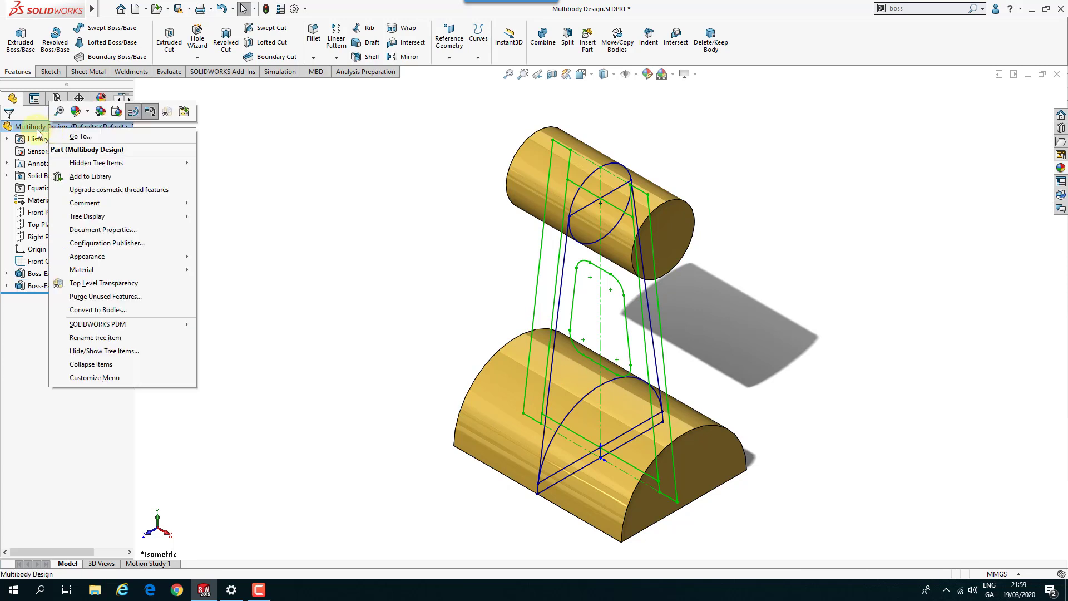
pyautogui.click(90, 352)
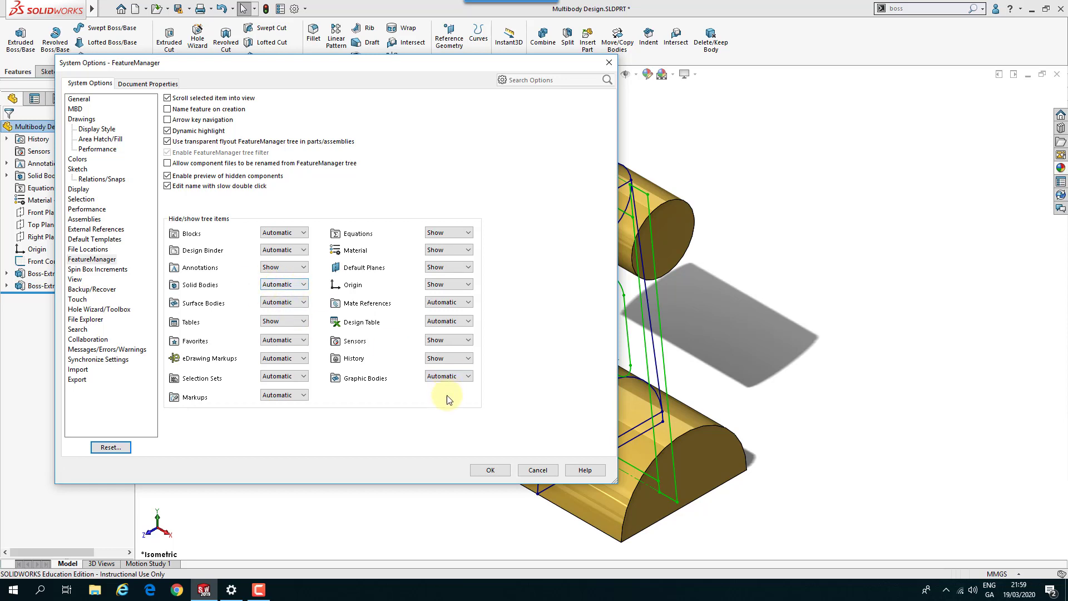
pyautogui.click(302, 285)
pyautogui.click(302, 285)
pyautogui.click(490, 470)
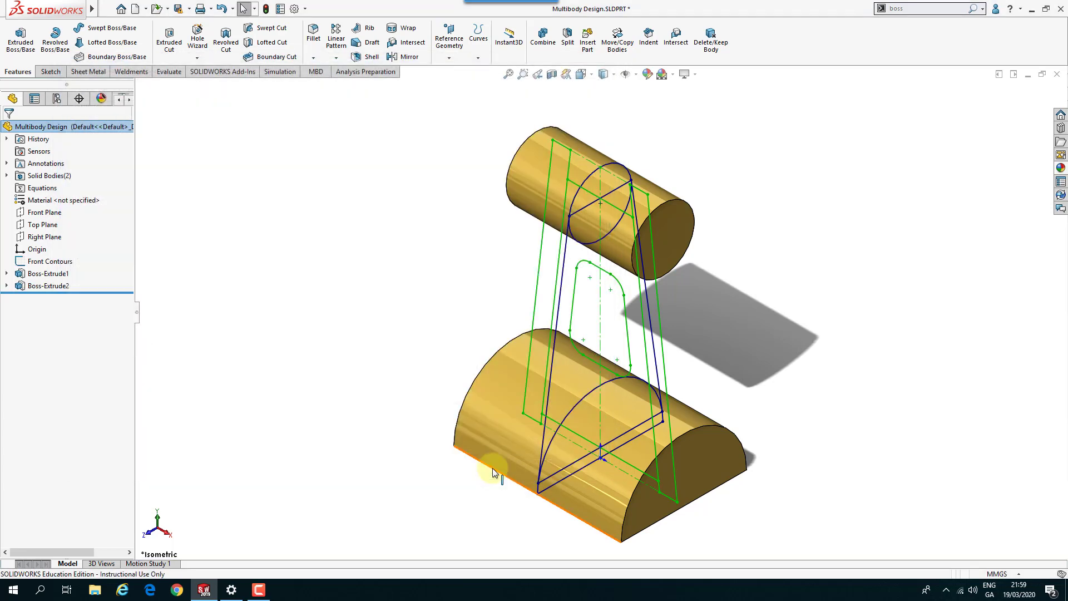
pyautogui.click(6, 175)
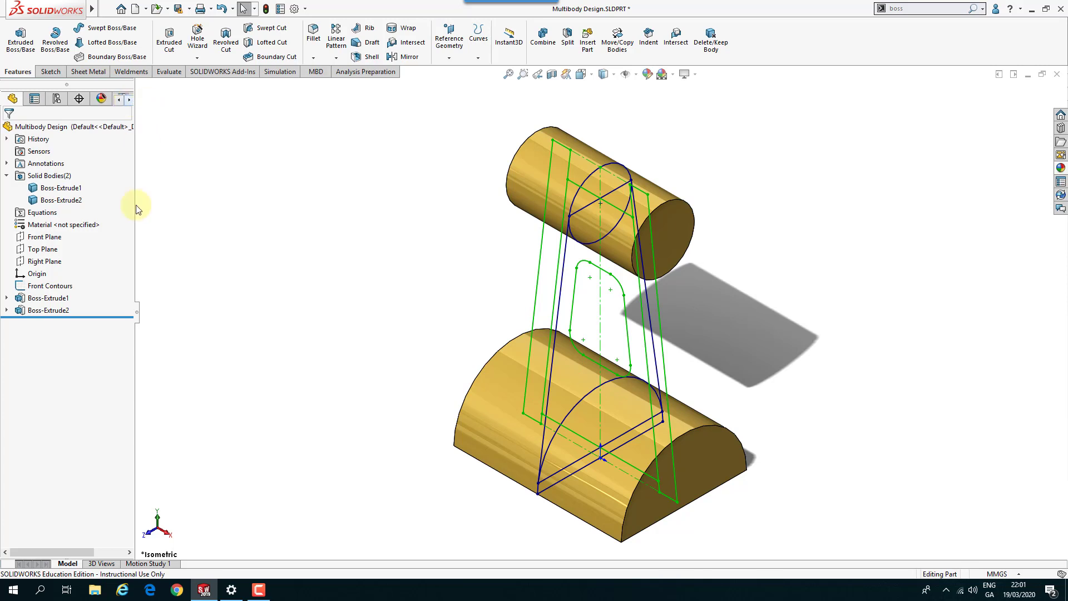
# Extrude the right-hand slanted strip of the Front Contours sketch Through All in both directions, with Merge result disabled
pyautogui.click(55, 287)
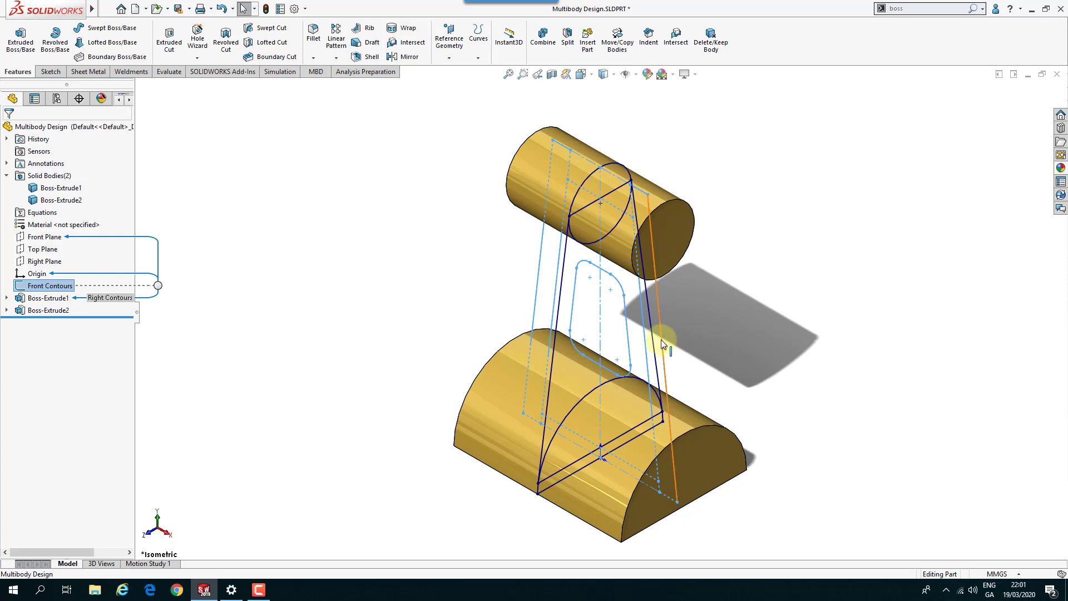
pyautogui.click(662, 339)
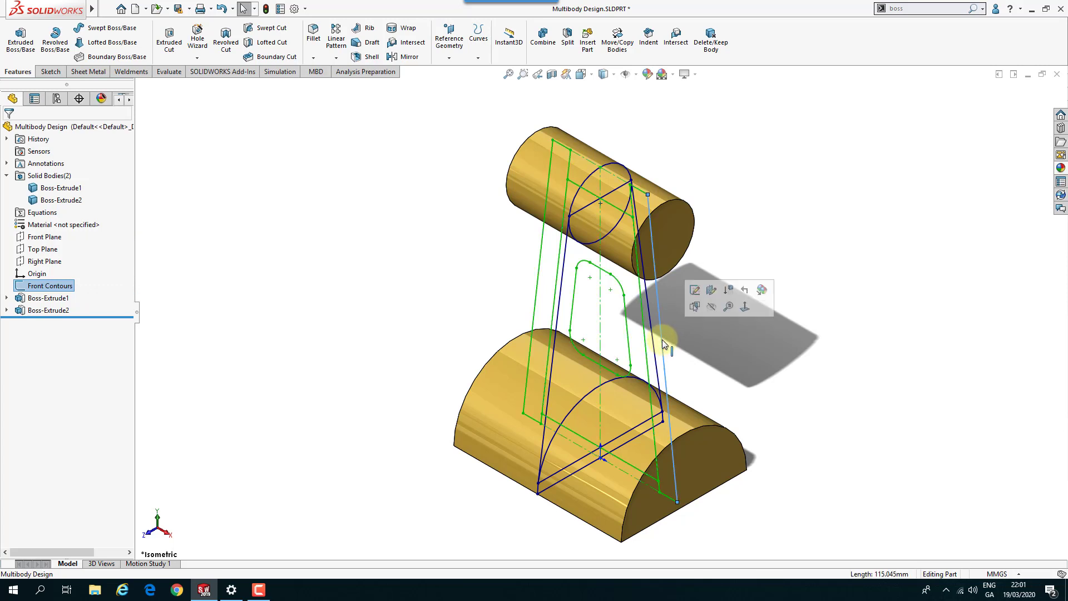
pyautogui.click(21, 38)
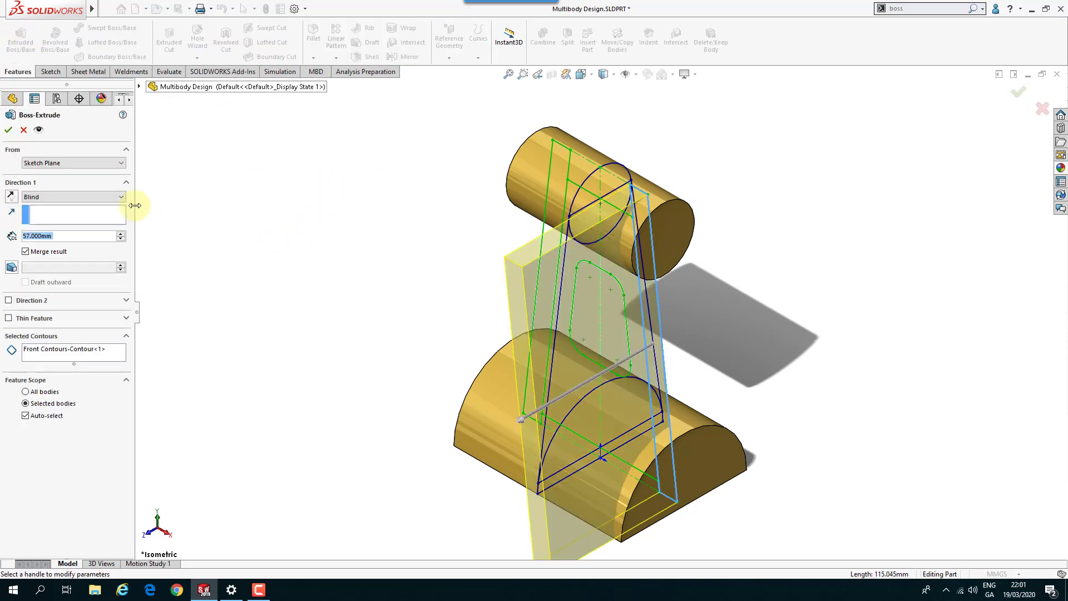
pyautogui.click(69, 199)
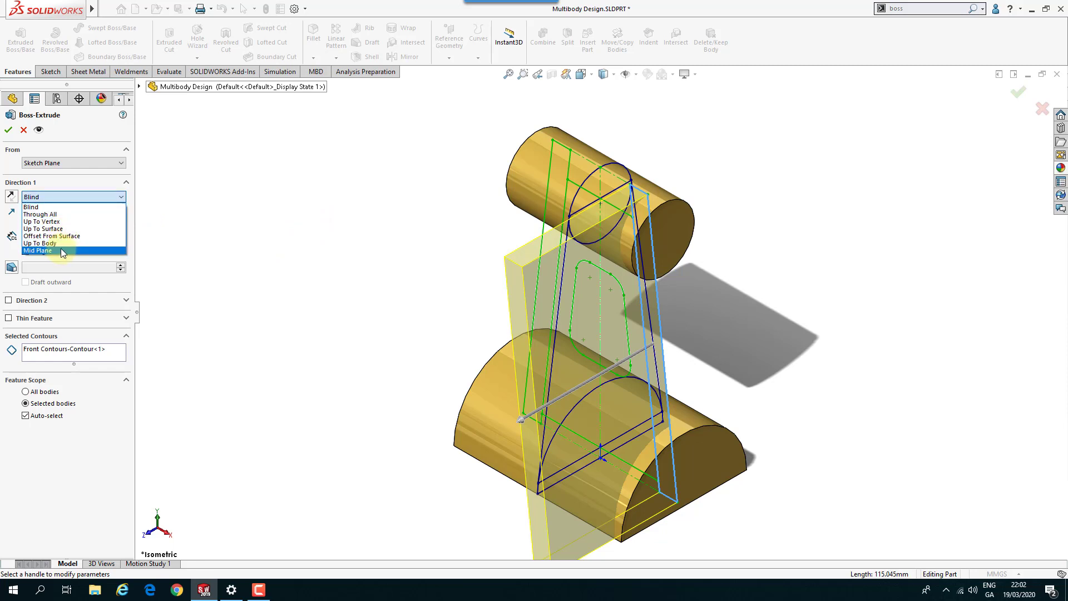
pyautogui.click(61, 214)
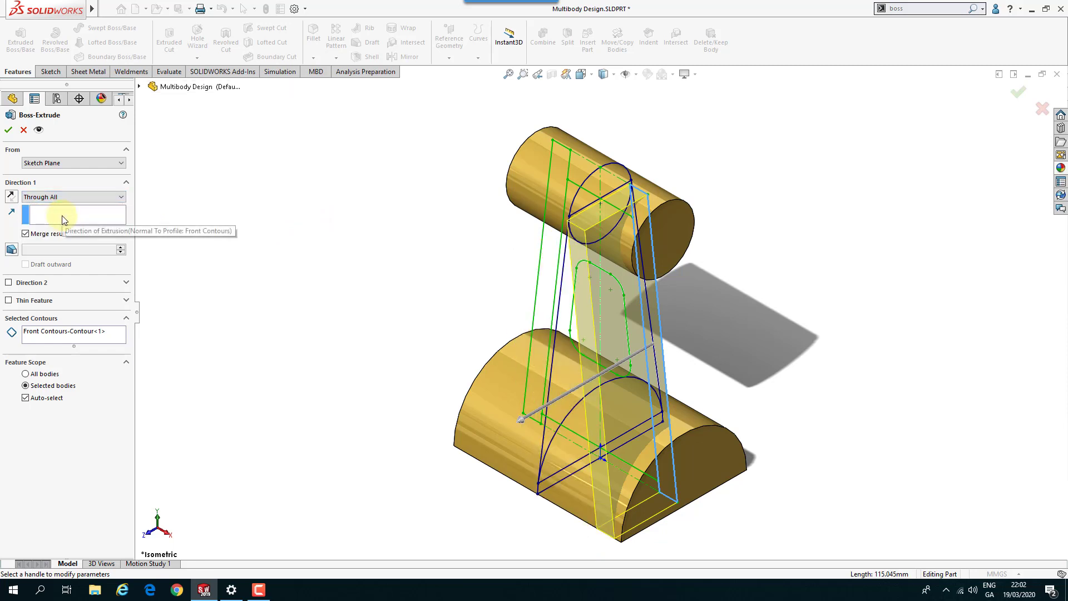
pyautogui.click(8, 282)
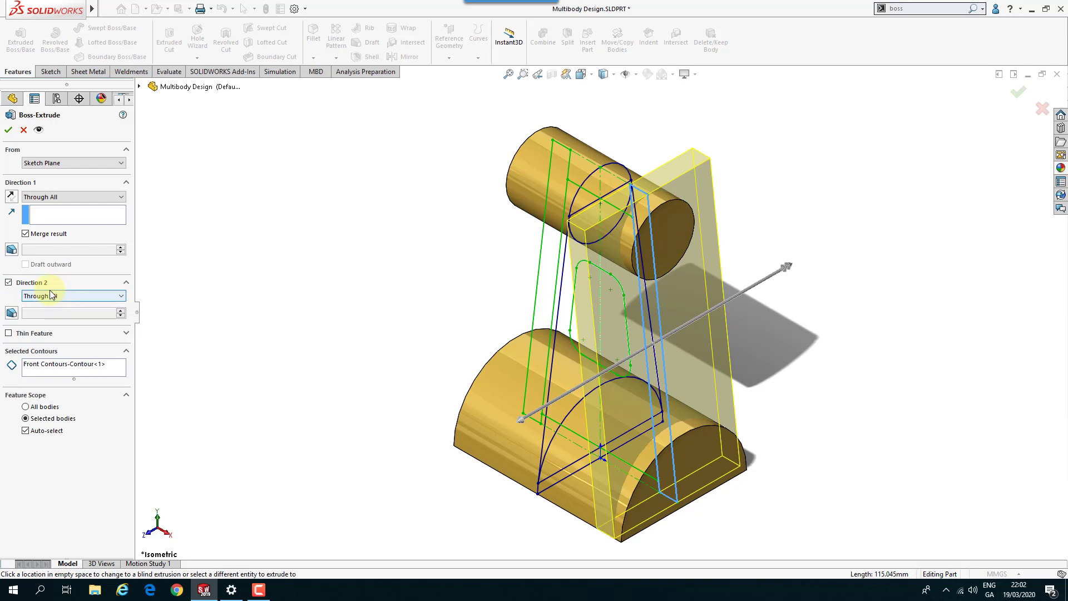
pyautogui.click(25, 234)
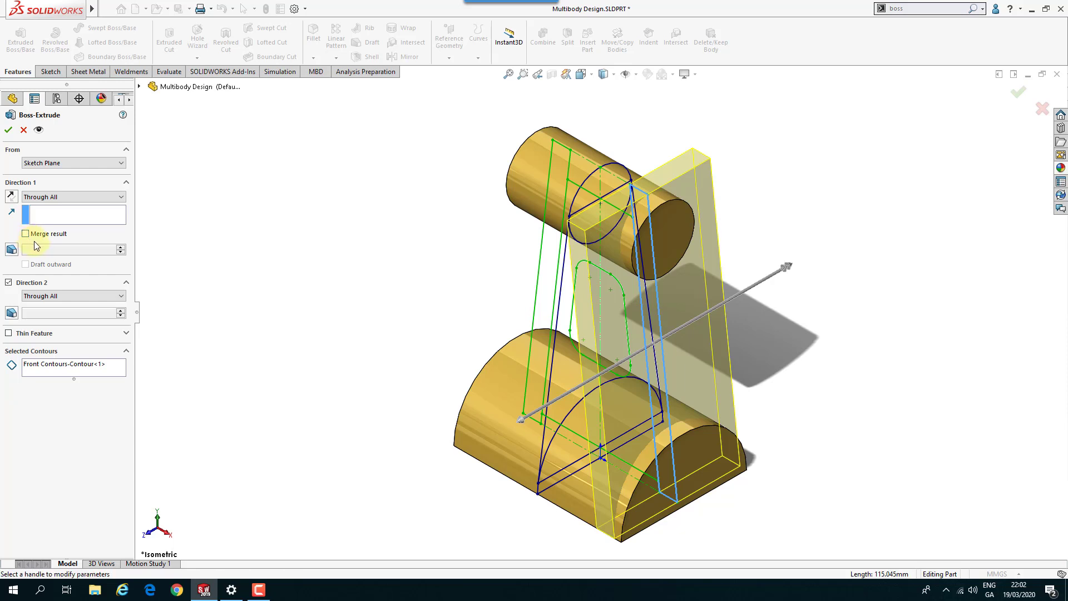
pyautogui.click(7, 131)
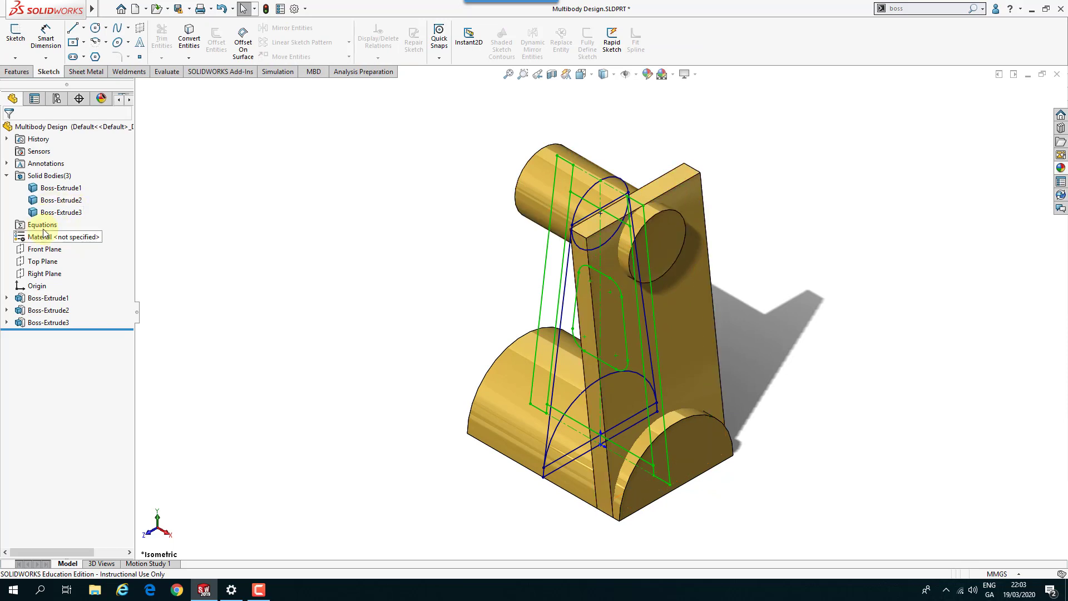
# Start an Extruded Cut from the Right Contours sketch using its closed tapered contour between the circle and the base
pyautogui.moveTo(25, 277)
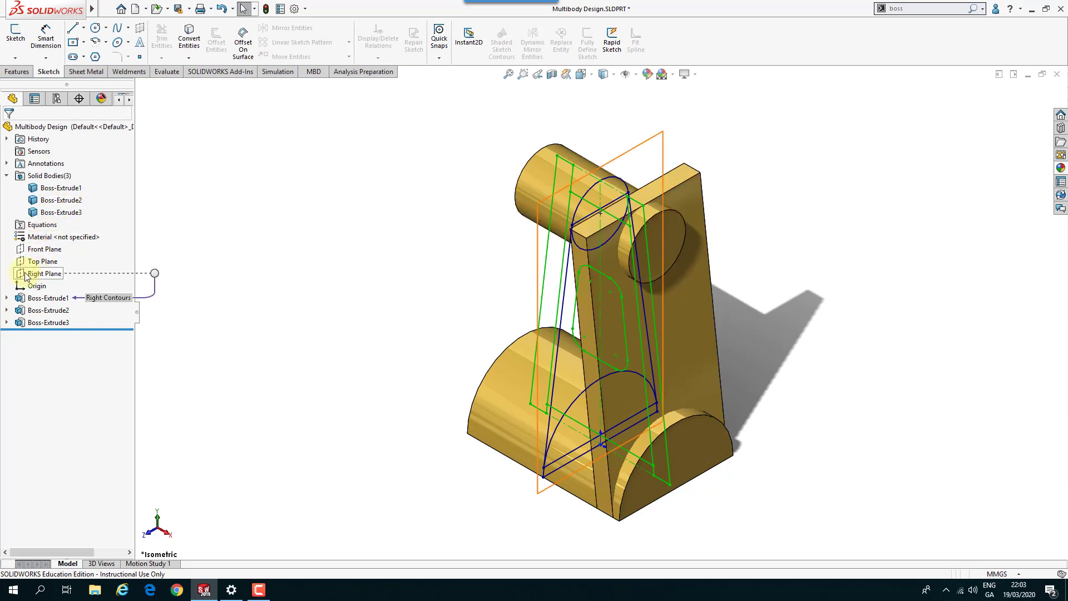
pyautogui.click(7, 310)
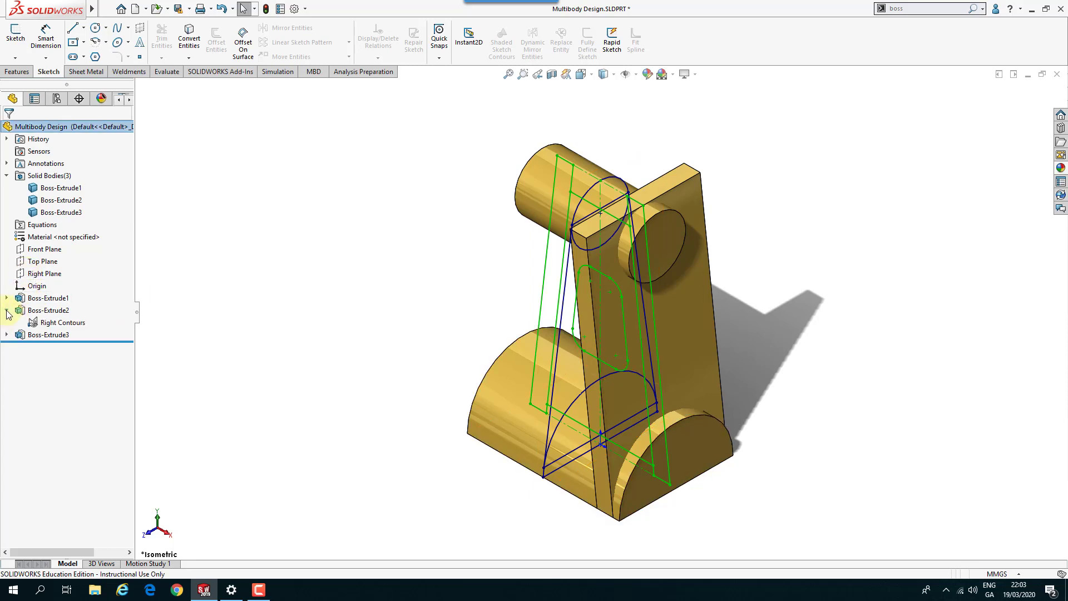
pyautogui.click(45, 323)
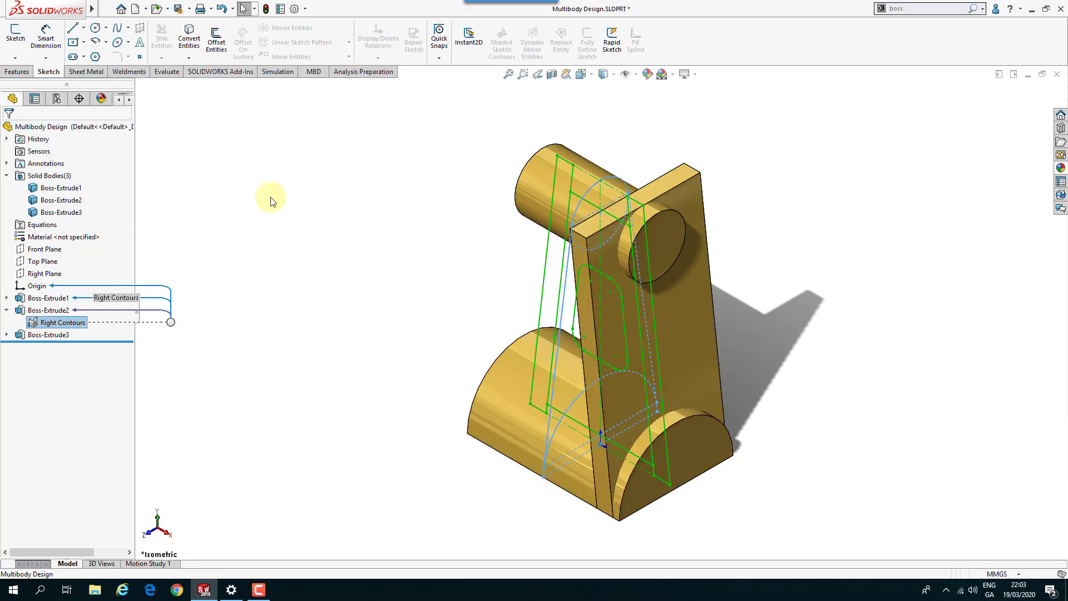
pyautogui.click(15, 71)
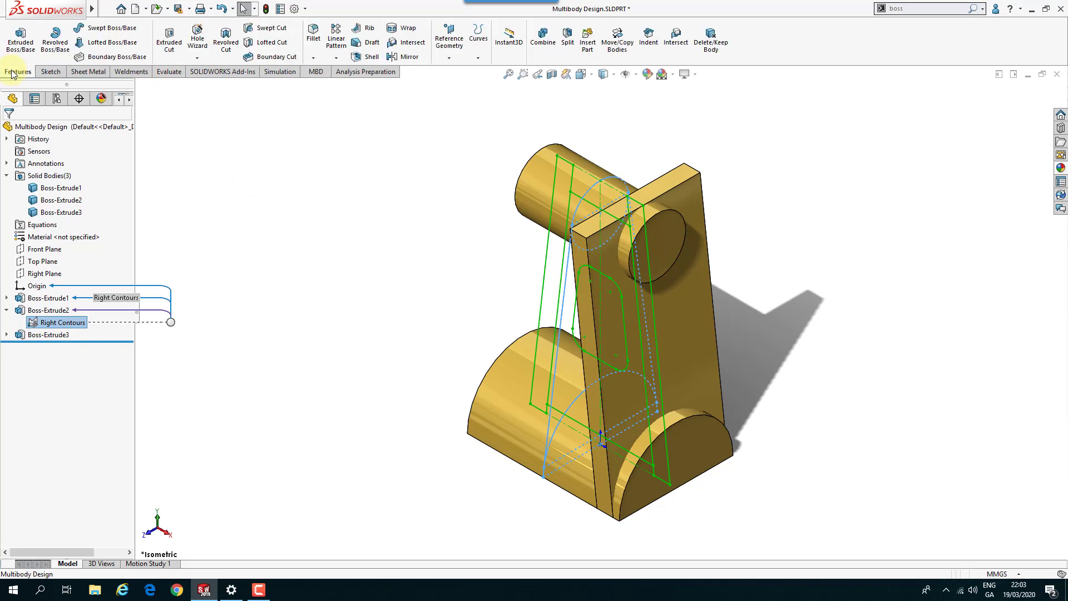
pyautogui.click(169, 40)
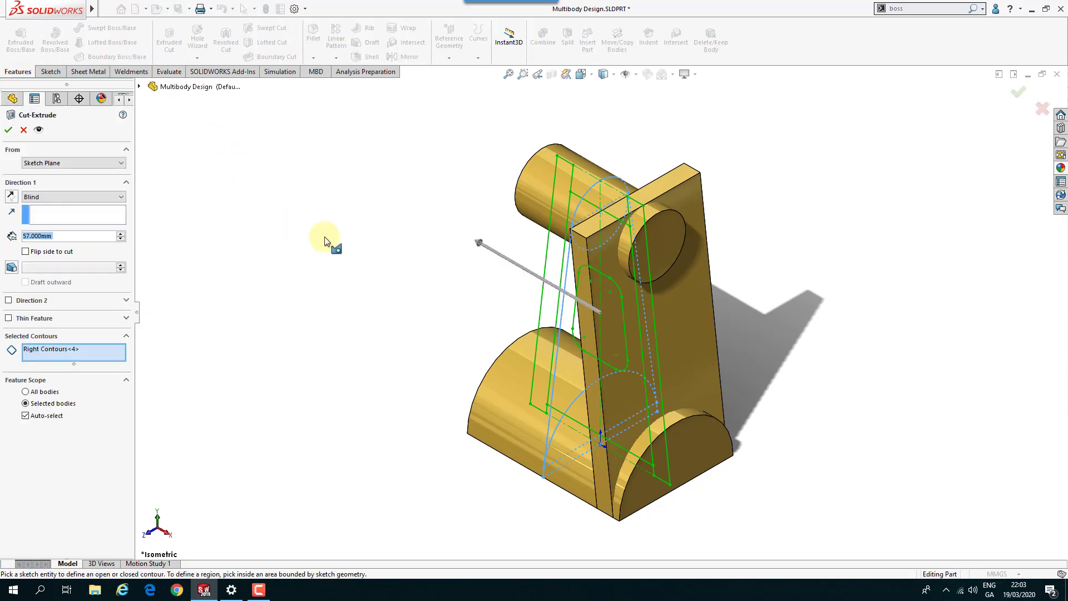
pyautogui.click(555, 366)
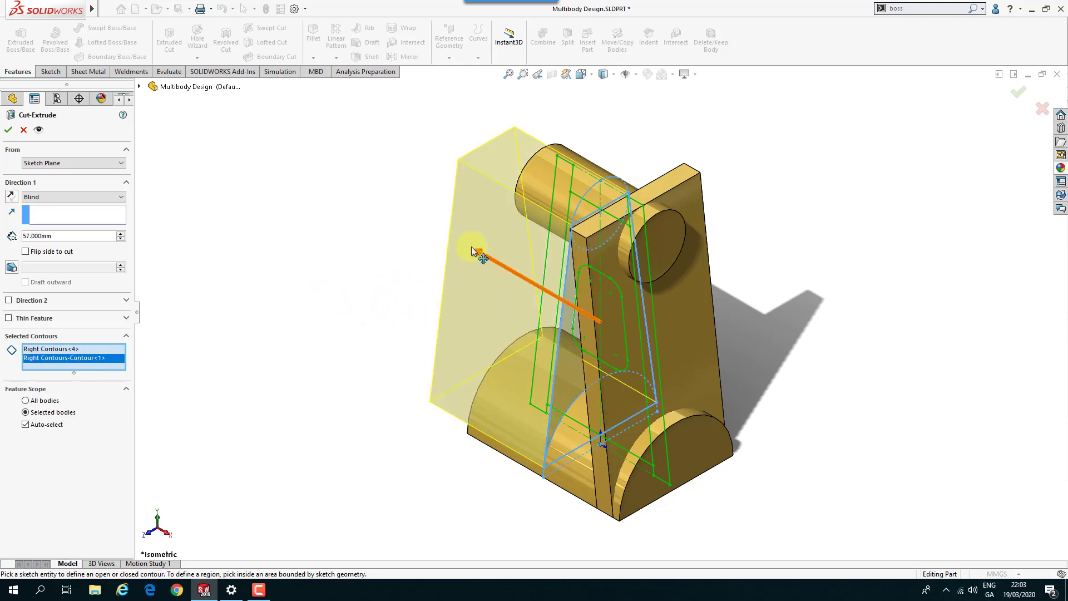
# Reverse the cut towards the slanted plate, set it to Through All and enable Flip side to cut
pyautogui.click(10, 198)
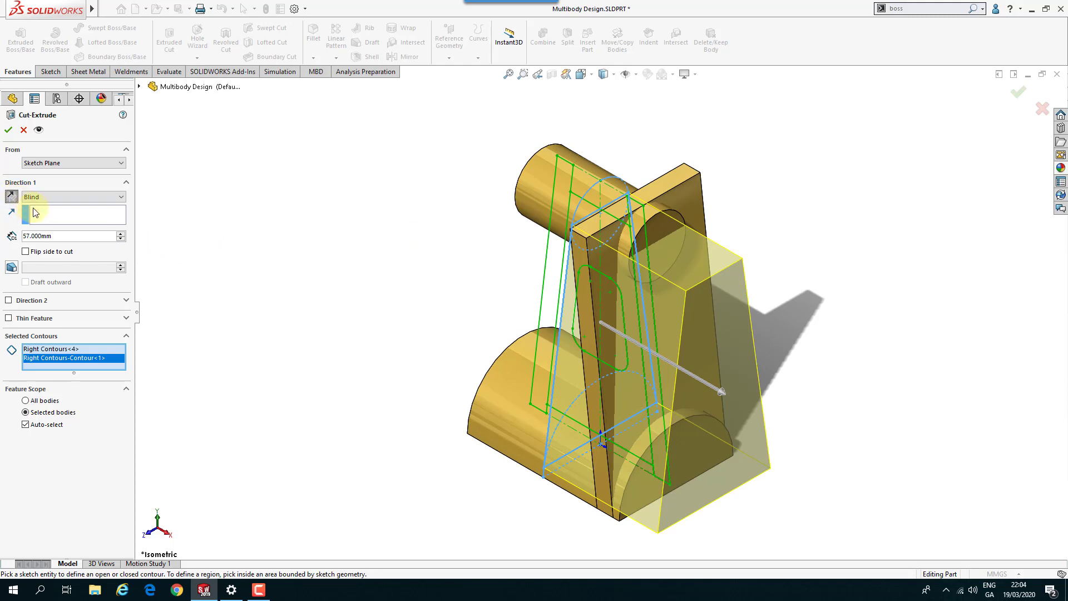
pyautogui.click(72, 198)
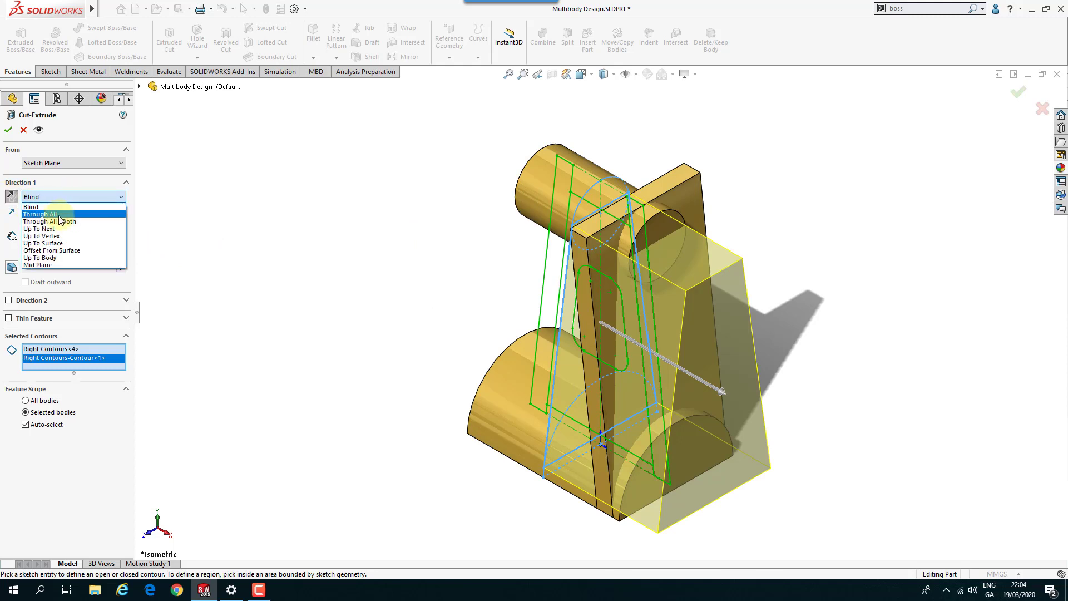
pyautogui.click(61, 216)
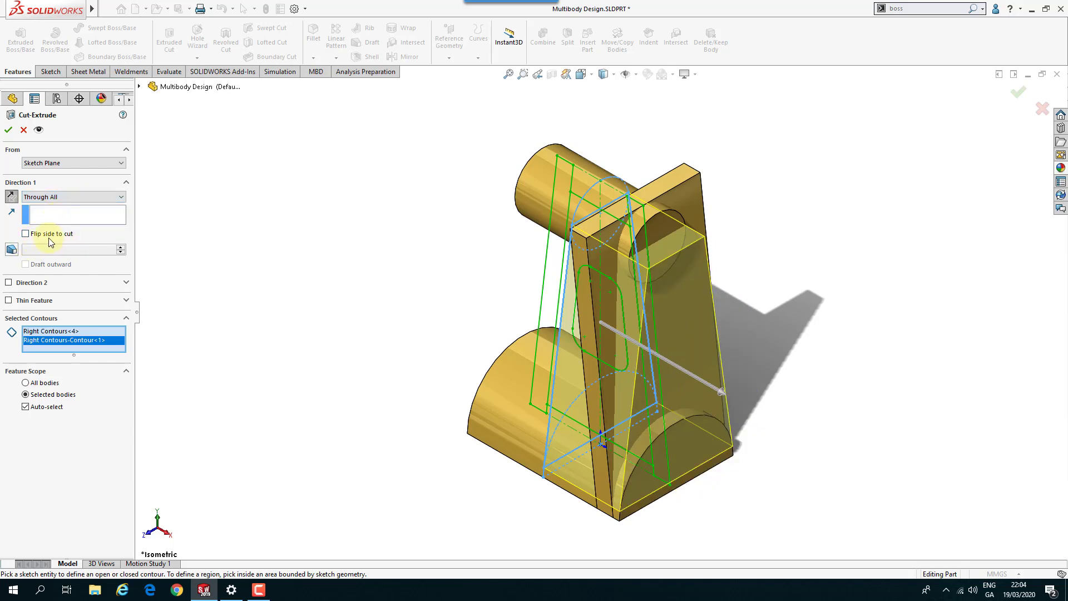
pyautogui.moveTo(457, 357); pyautogui.dragTo(405, 301, button='middle')
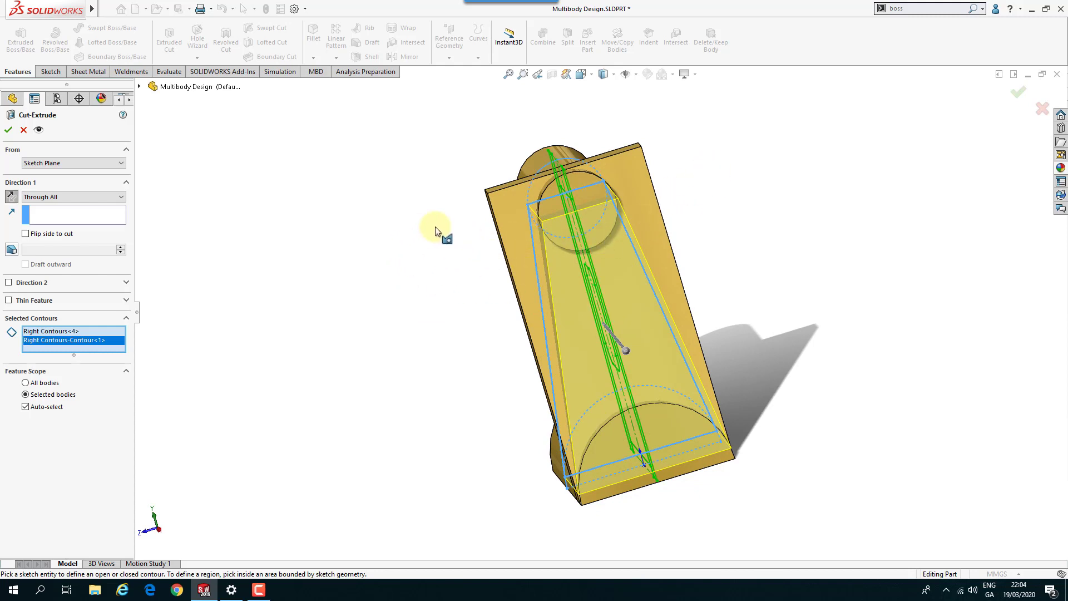
pyautogui.moveTo(433, 305); pyautogui.dragTo(452, 319, button='middle')
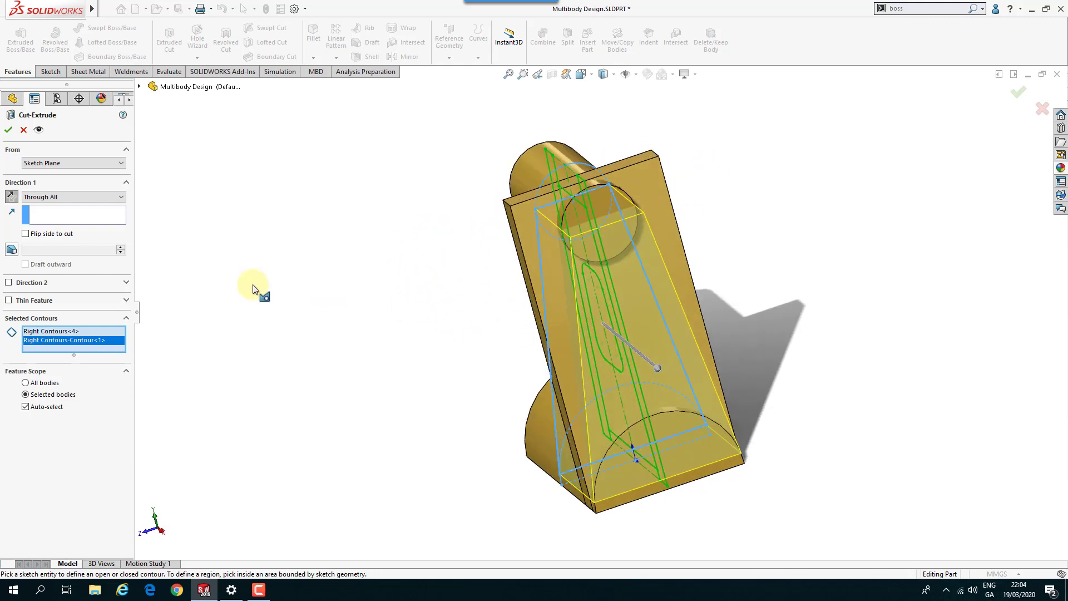
pyautogui.click(26, 235)
pyautogui.moveTo(443, 350); pyautogui.dragTo(474, 369, button='middle')
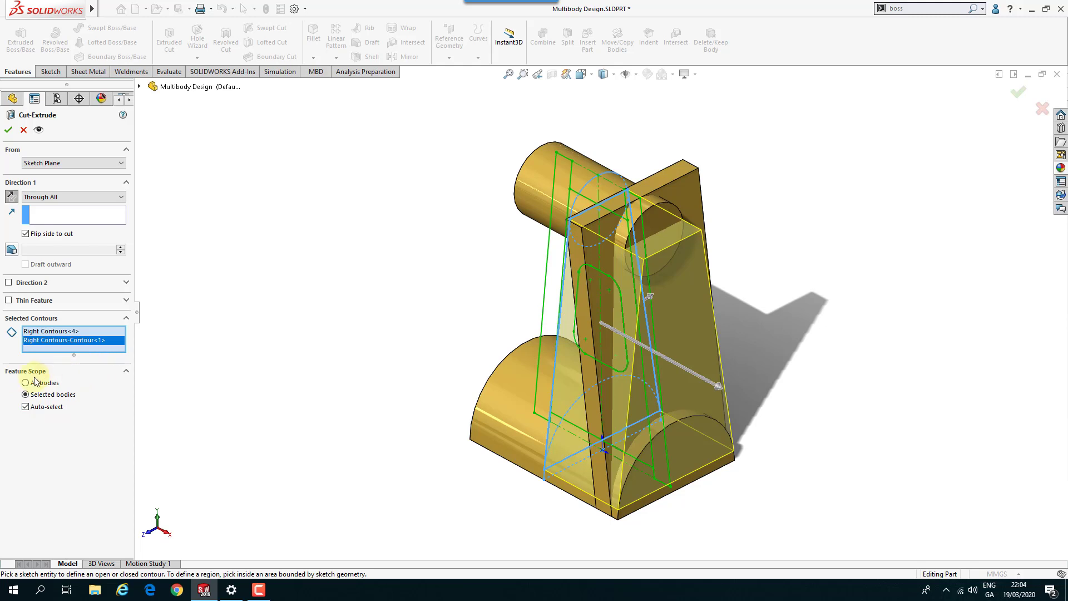
# Examine the detailed preview of the cut with Auto-select on, switching the highlighting of new or modified faces on and off
pyautogui.click(25, 406)
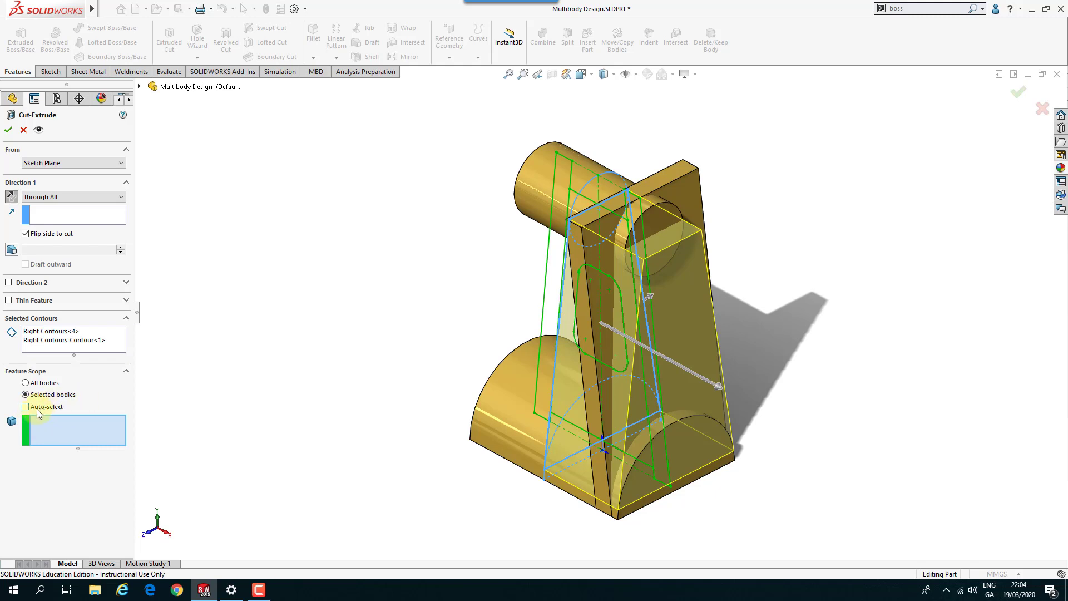
pyautogui.click(25, 407)
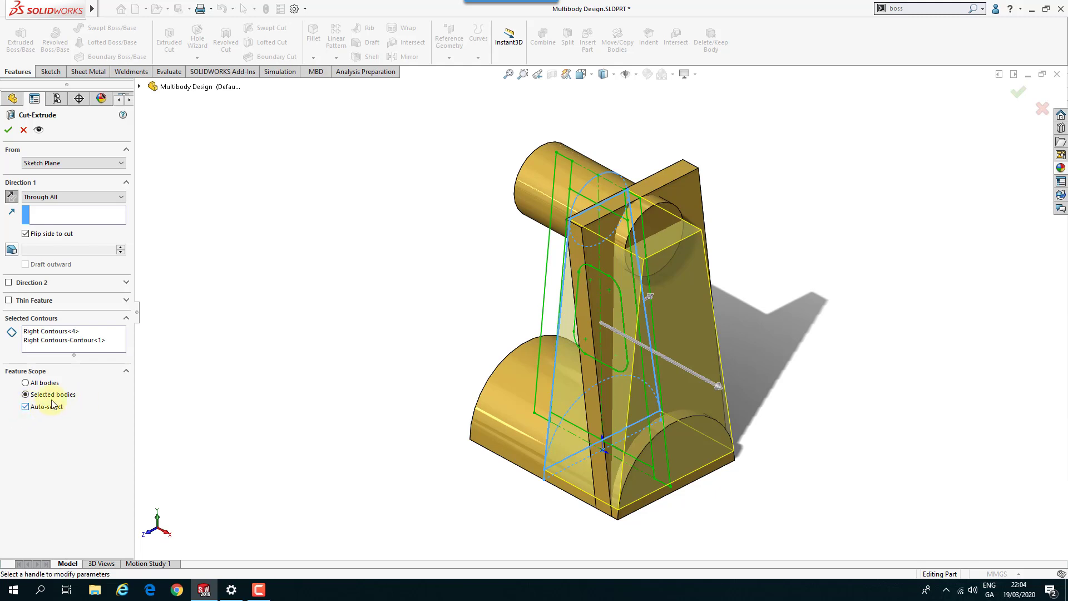
pyautogui.click(38, 130)
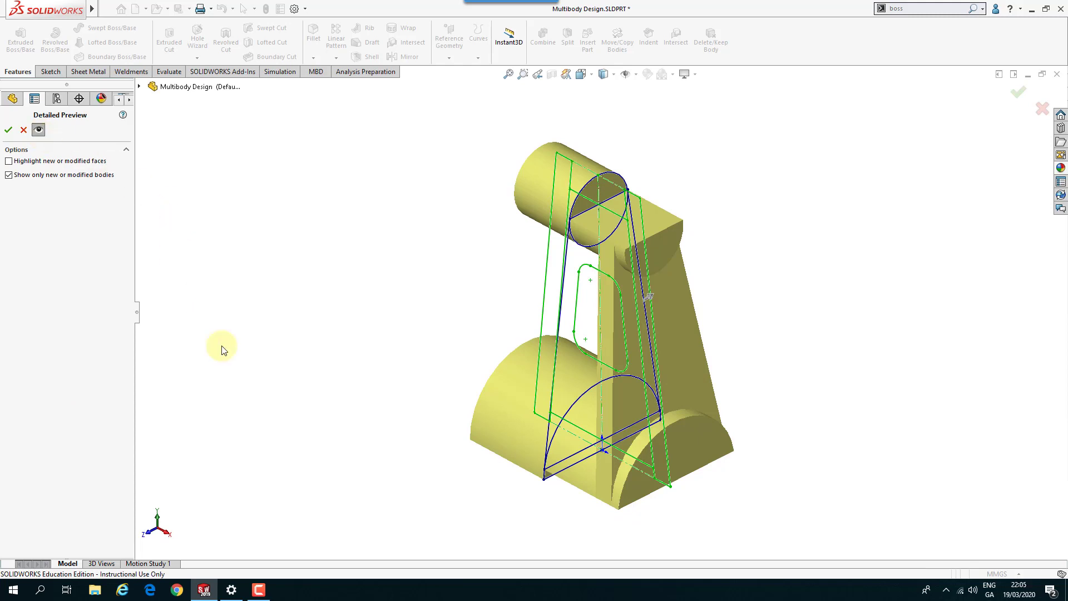
pyautogui.moveTo(254, 339); pyautogui.dragTo(281, 283, button='middle')
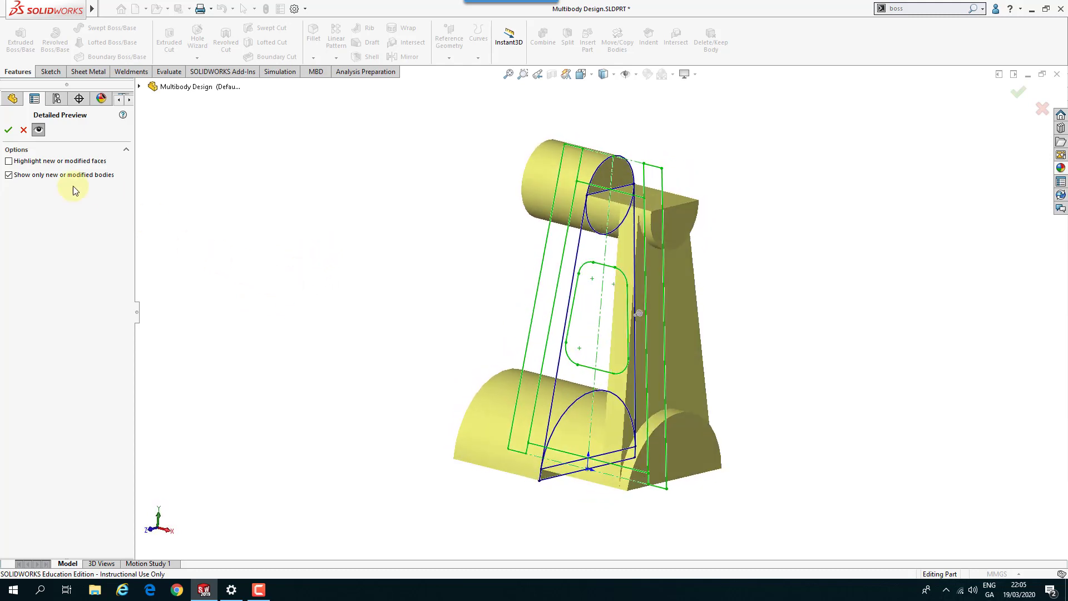
pyautogui.click(8, 161)
pyautogui.moveTo(317, 284); pyautogui.dragTo(345, 298, button='middle')
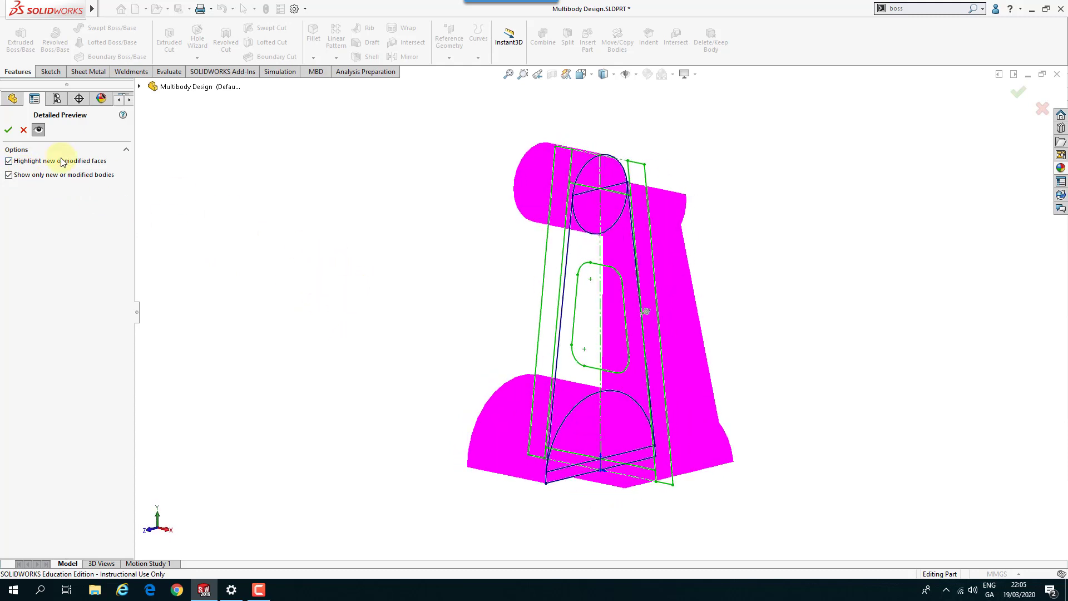
pyautogui.click(9, 161)
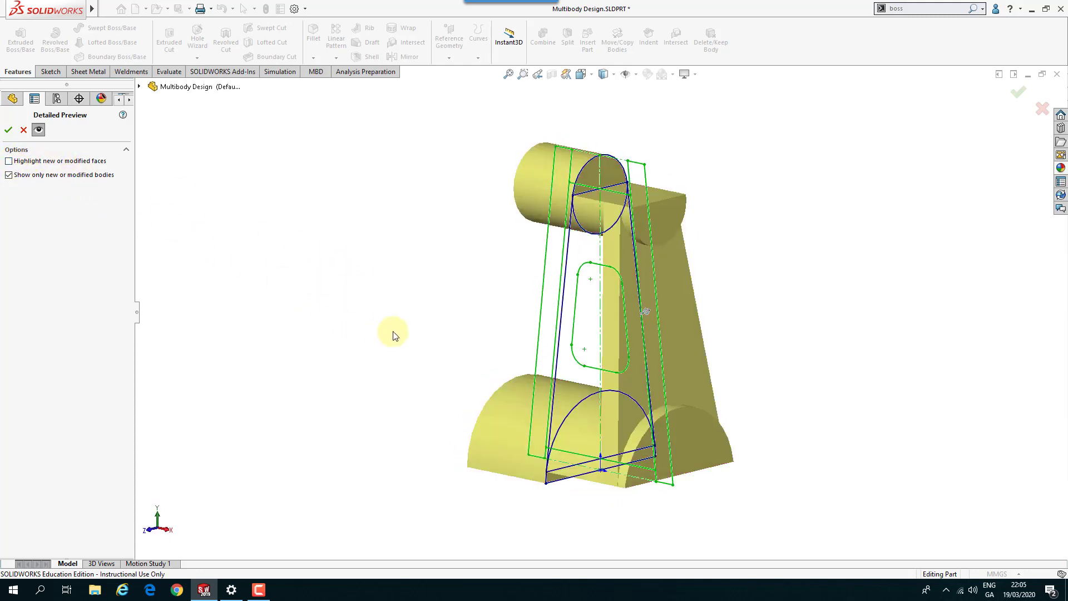
pyautogui.moveTo(393, 333); pyautogui.dragTo(419, 330, button='middle')
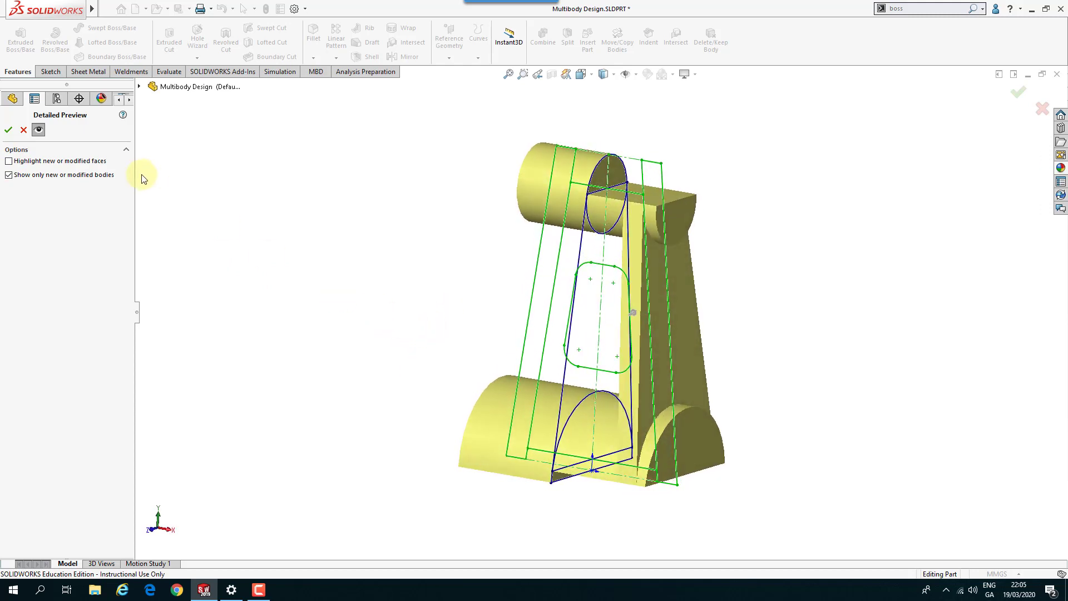
pyautogui.click(39, 131)
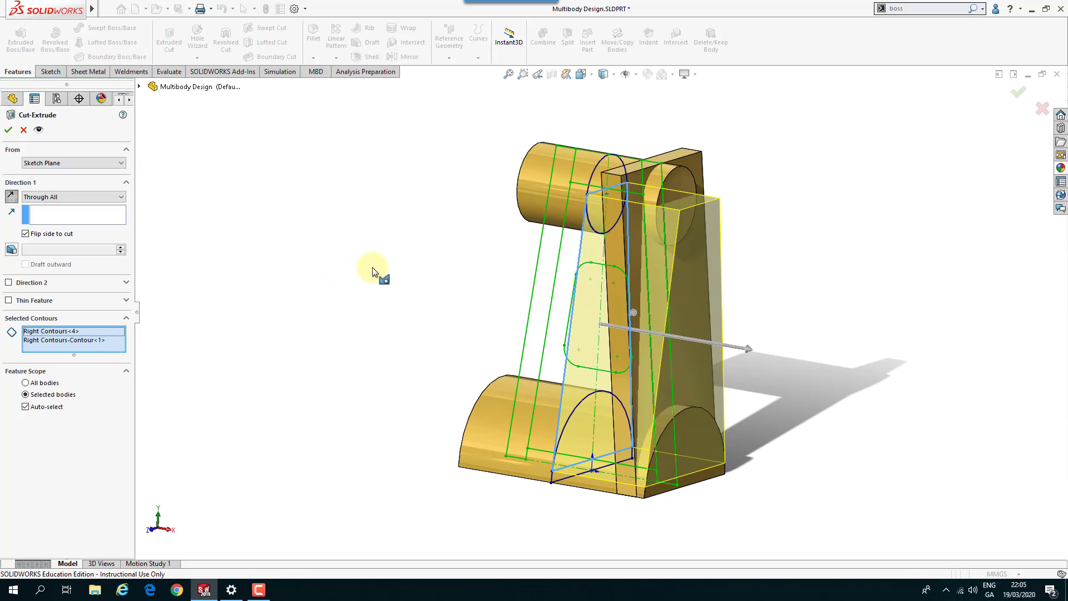
pyautogui.moveTo(379, 260); pyautogui.dragTo(296, 287, button='middle')
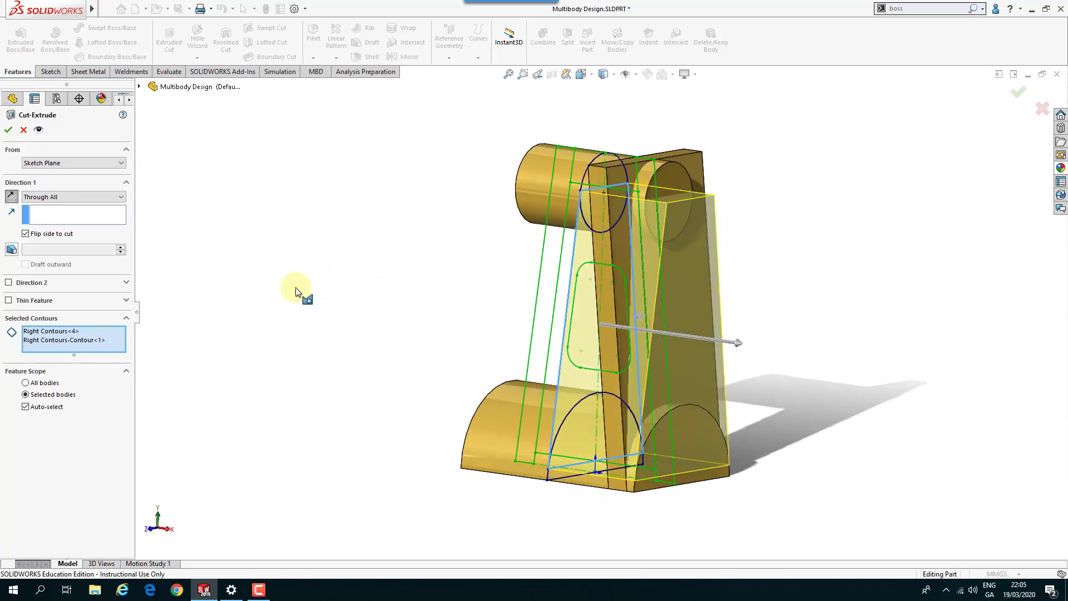
# Limit the cut's feature scope to the slanted plate body Boss-Extrude3 with Auto-select off, check the detailed preview and complete the cut
pyautogui.click(26, 406)
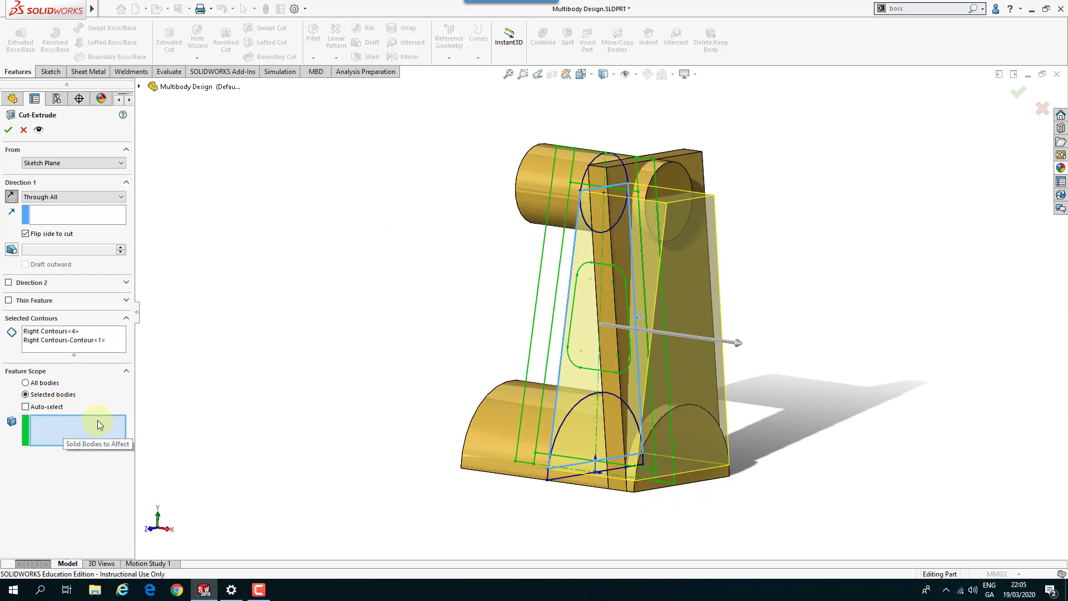
pyautogui.moveTo(288, 324); pyautogui.dragTo(288, 349, button='middle')
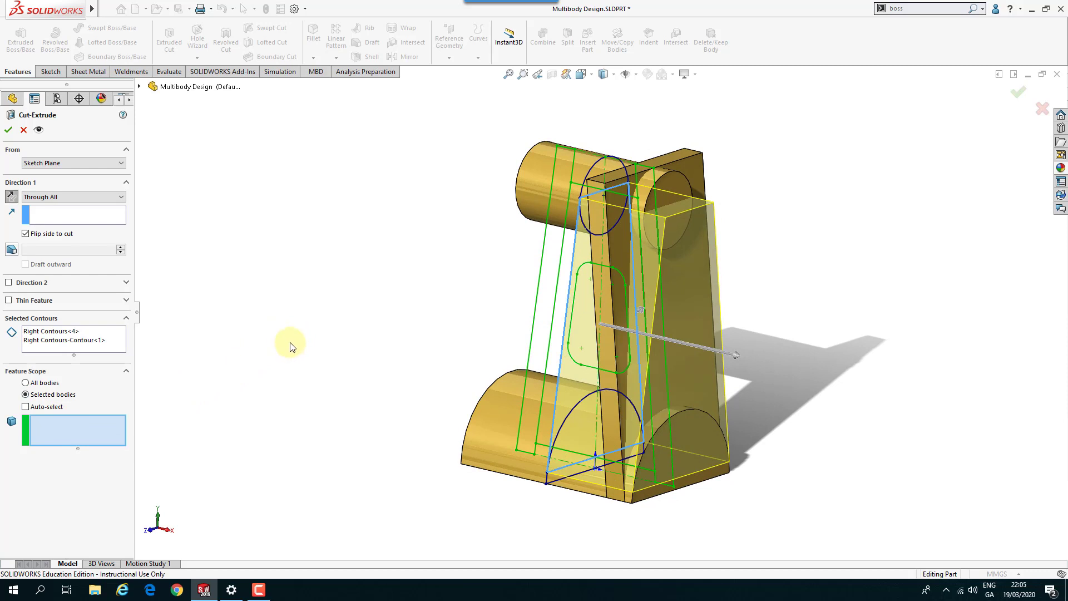
pyautogui.click(695, 168)
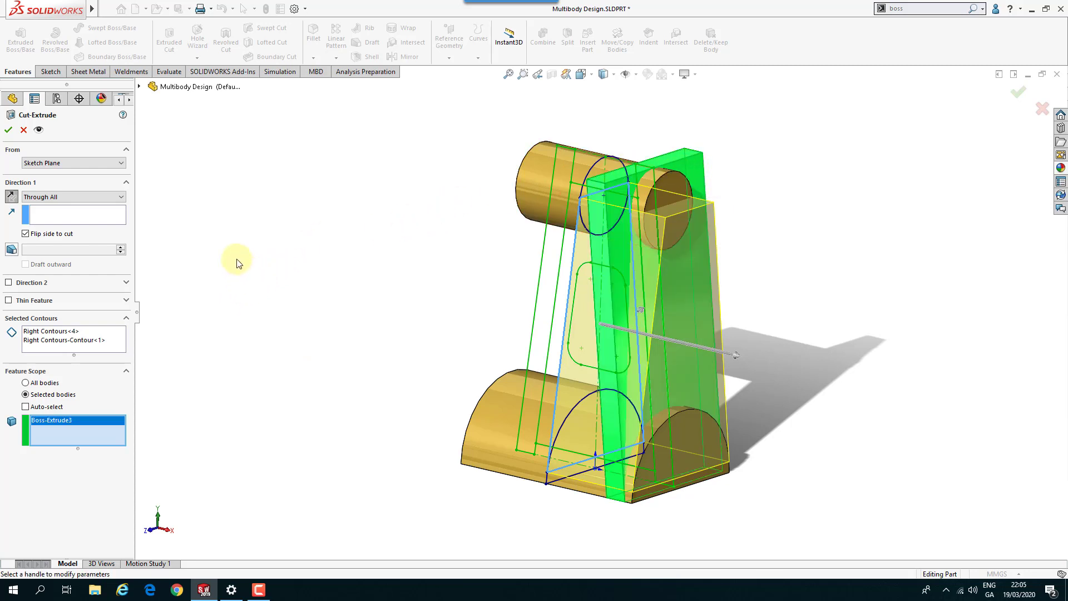
pyautogui.click(38, 131)
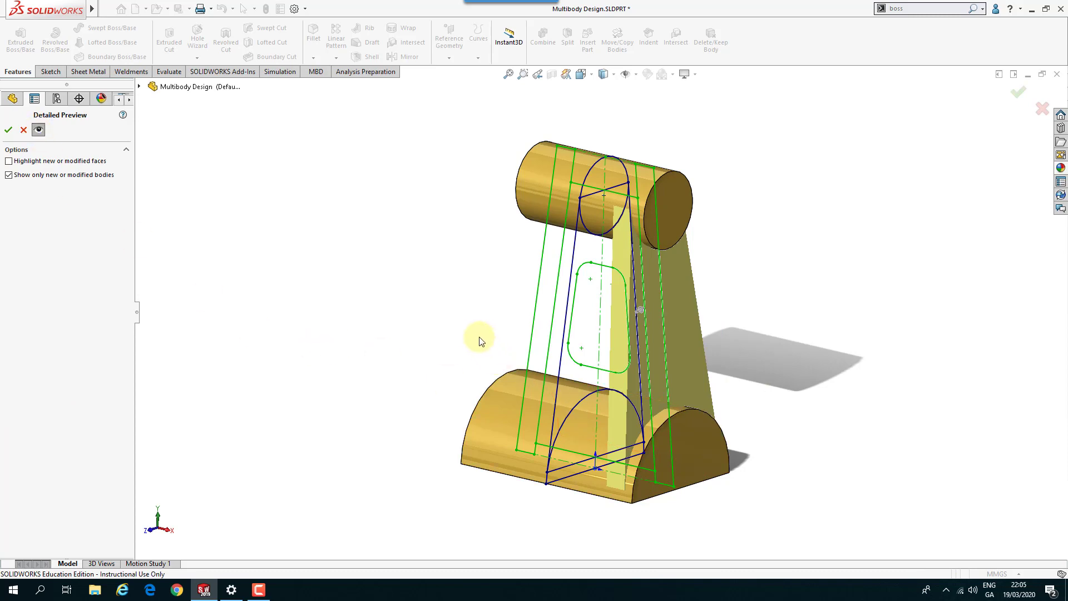
pyautogui.moveTo(479, 339); pyautogui.dragTo(453, 352, button='middle')
pyautogui.click(39, 130)
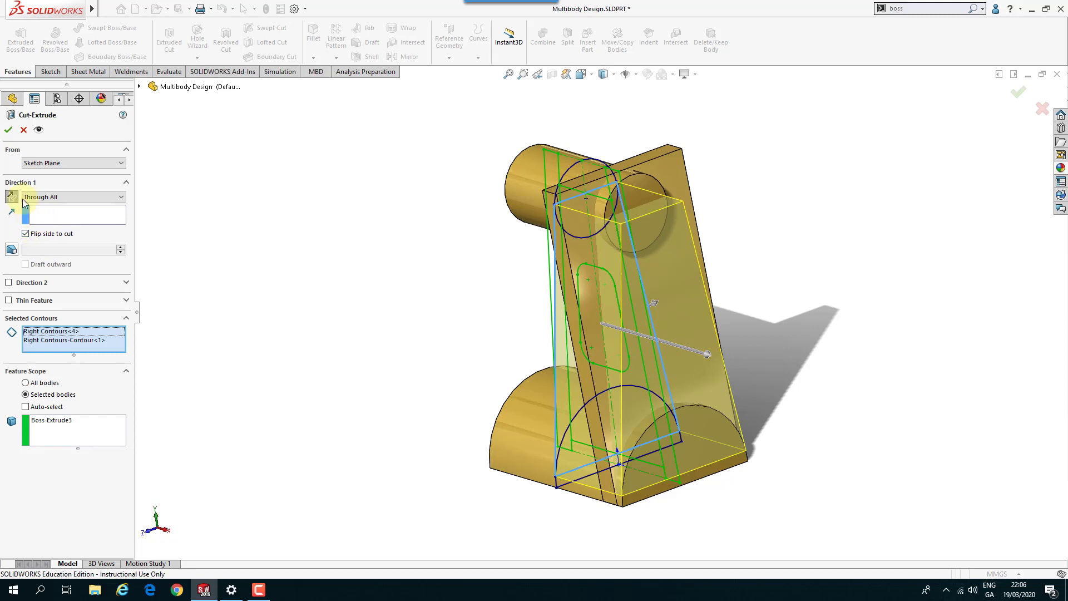
pyautogui.click(8, 129)
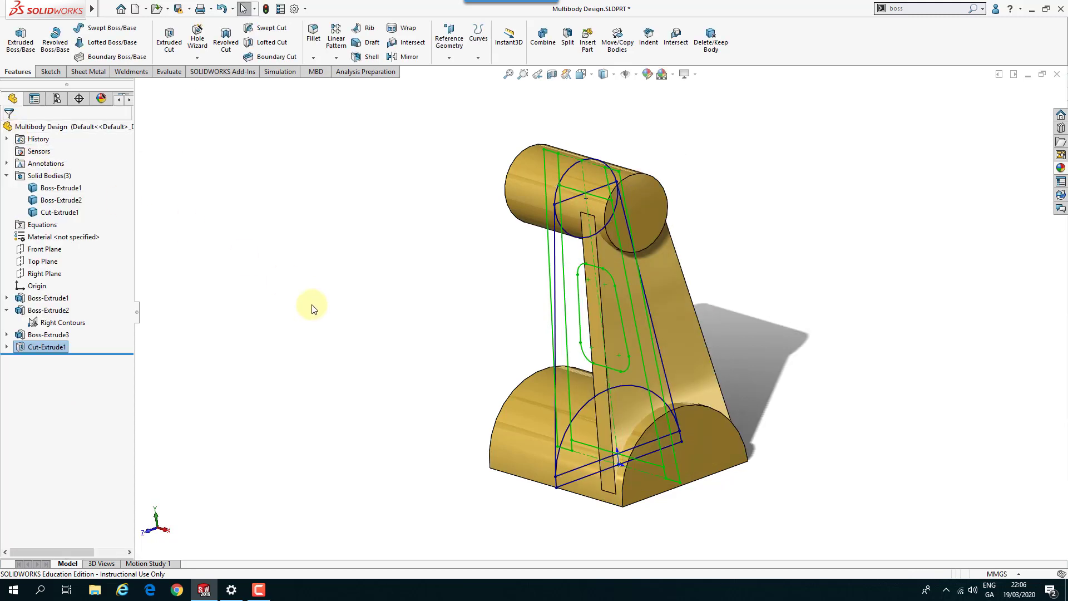
# Isolate the trimmed plate body to inspect its shape, and return to all bodies in the isometric view
pyautogui.moveTo(298, 322); pyautogui.dragTo(341, 339, button='middle')
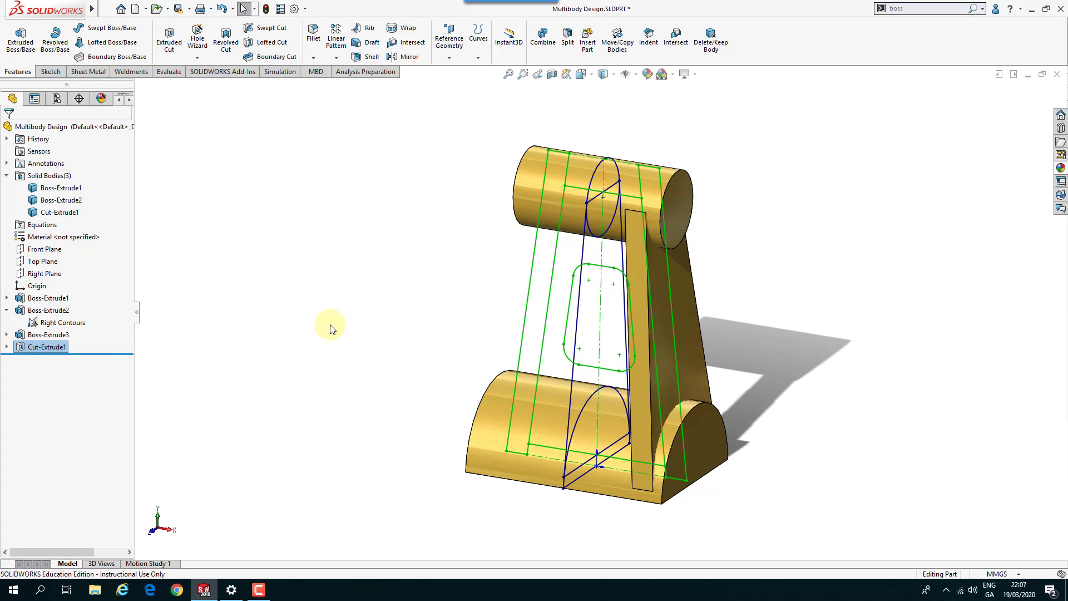
pyautogui.click(686, 295)
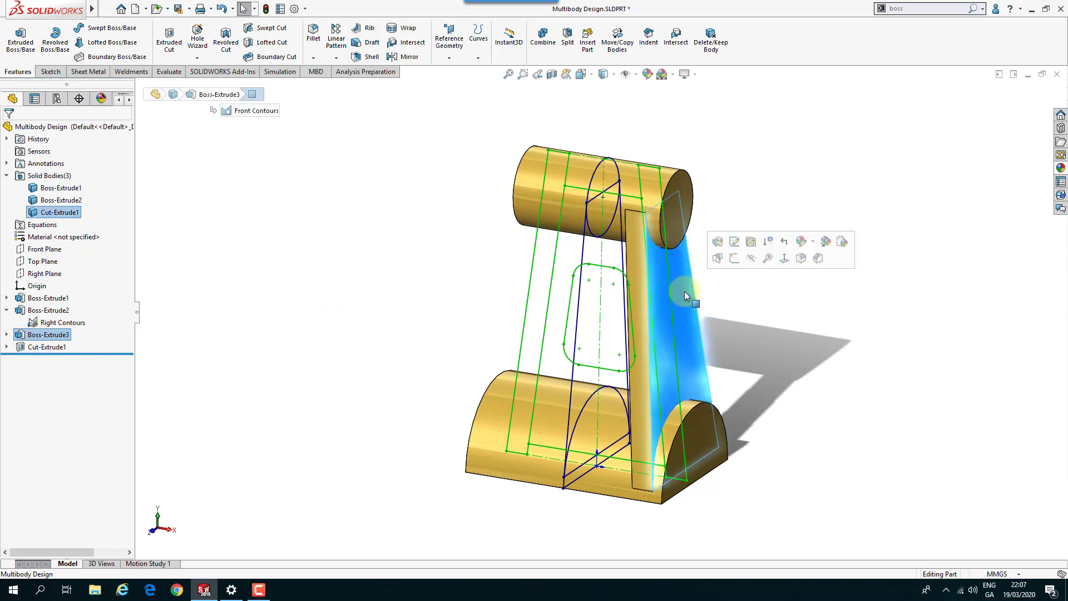
pyautogui.rightClick(684, 293)
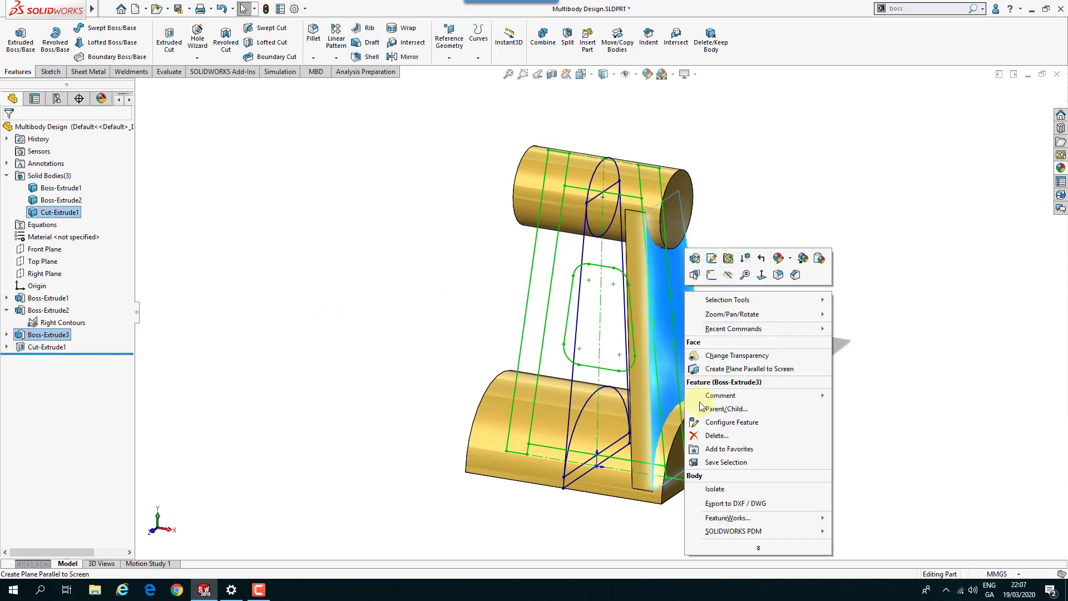
pyautogui.click(710, 490)
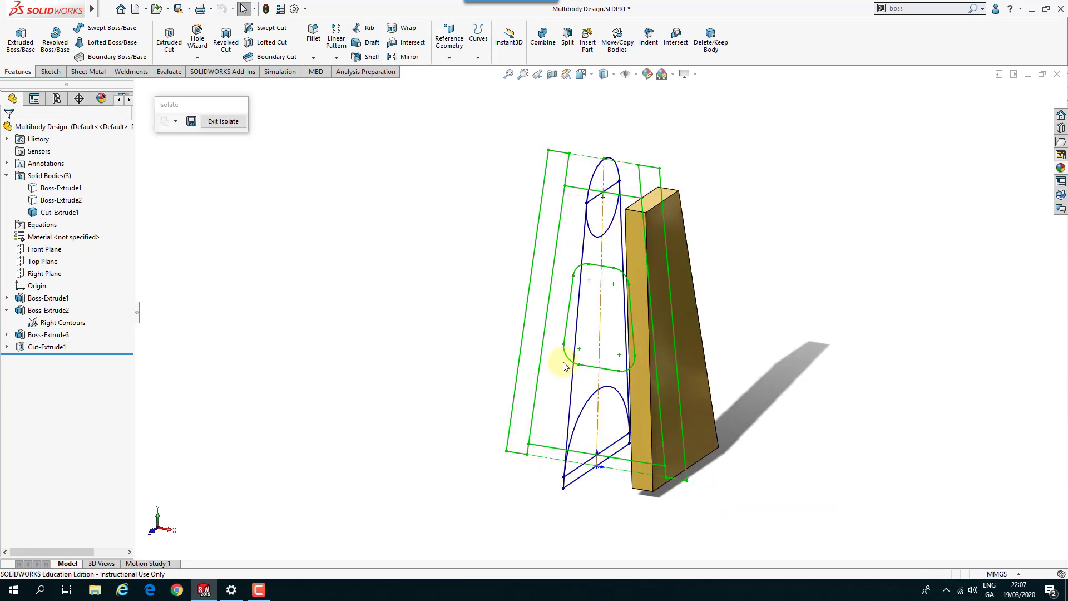
pyautogui.moveTo(448, 324)
pyautogui.mouseDown(button='middle')
pyautogui.moveTo(372, 342)
pyautogui.moveTo(486, 276)
pyautogui.moveTo(479, 298)
pyautogui.moveTo(401, 347)
pyautogui.moveTo(424, 312)
pyautogui.moveTo(412, 338)
pyautogui.moveTo(439, 317)
pyautogui.mouseUp(button='middle')
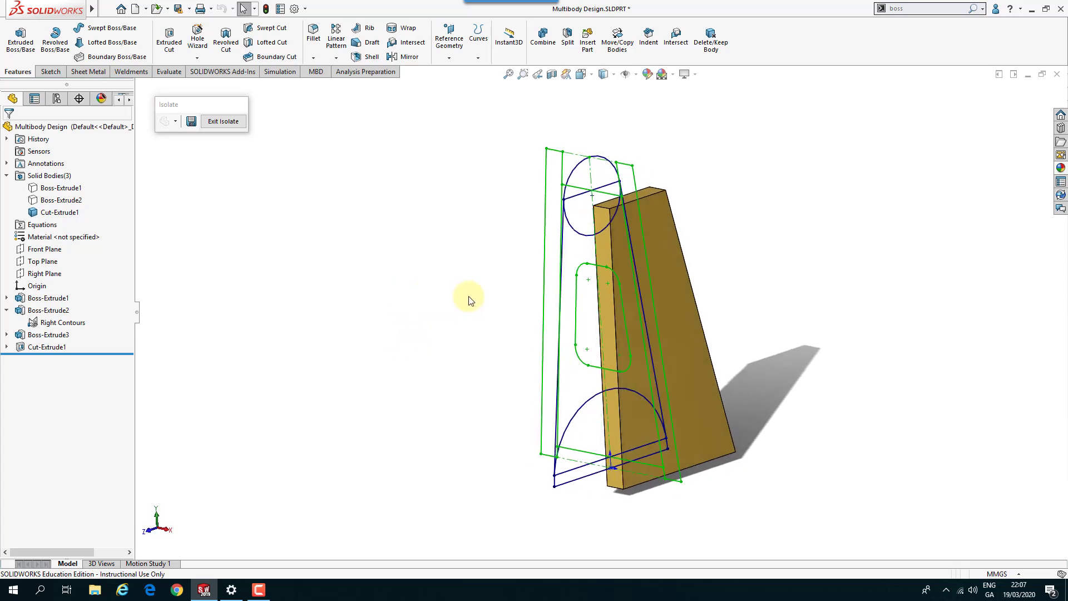
pyautogui.click(226, 122)
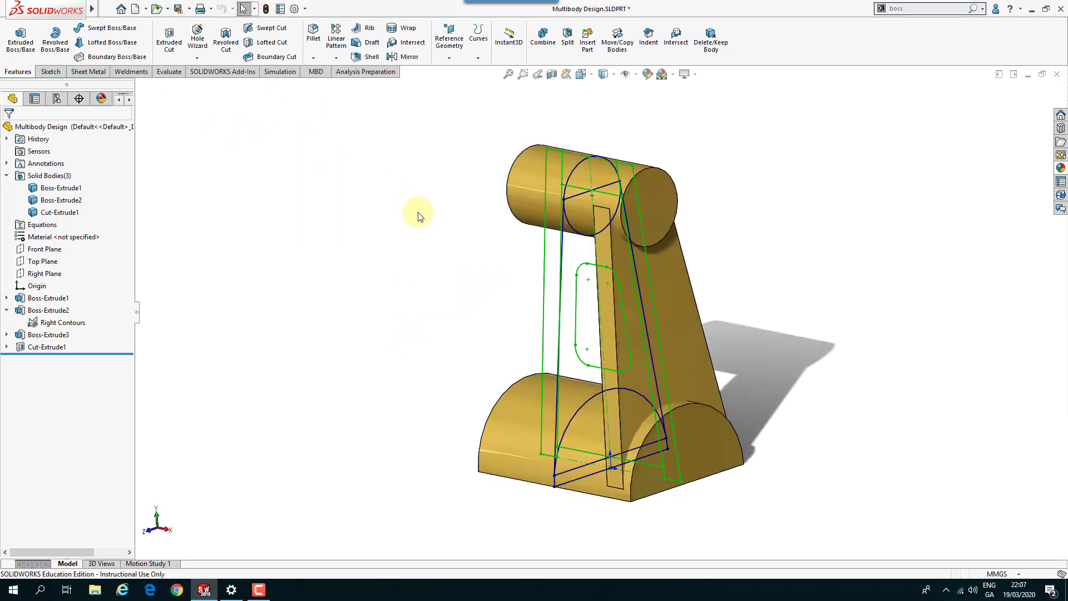
pyautogui.moveTo(452, 279)
pyautogui.mouseDown(button='middle')
pyautogui.moveTo(498, 248)
pyautogui.moveTo(449, 292)
pyautogui.mouseUp(button='middle')
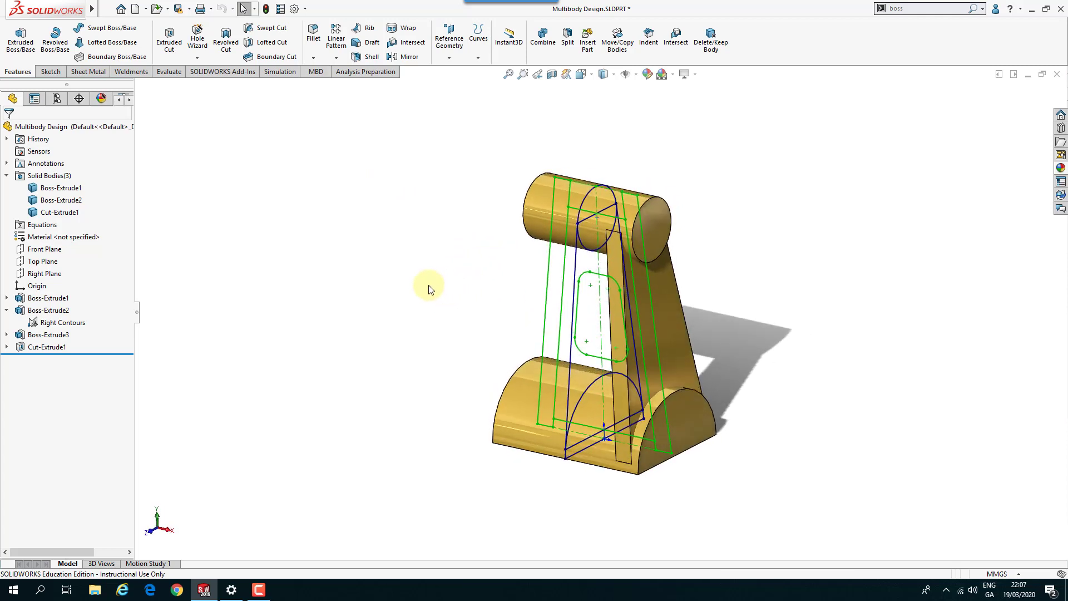
pyautogui.hotkey('ctrl', '7')
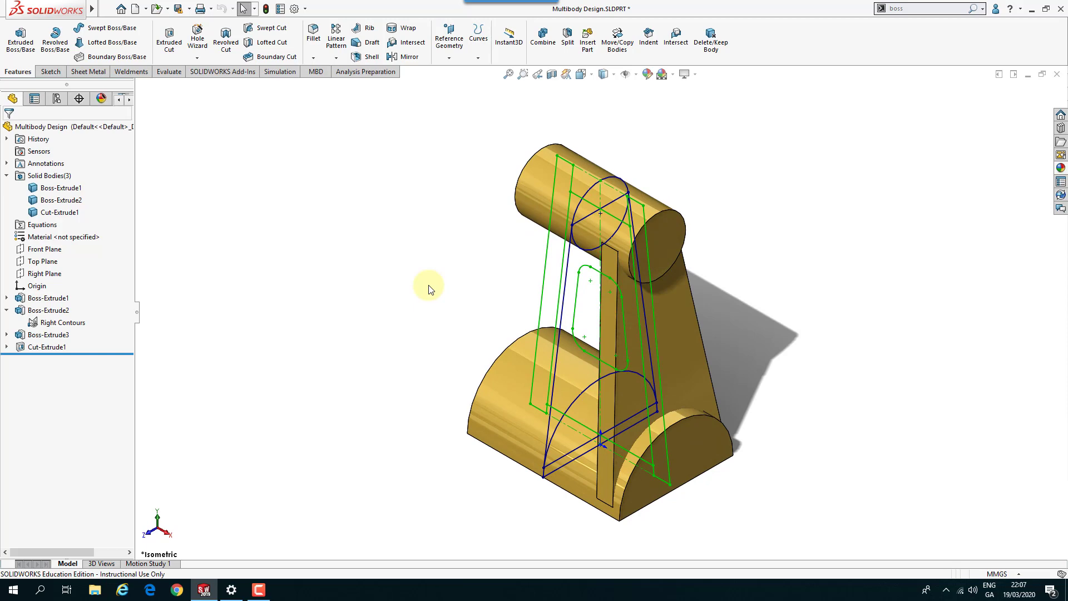
pyautogui.moveTo(407, 291); pyautogui.dragTo(444, 247, button='middle')
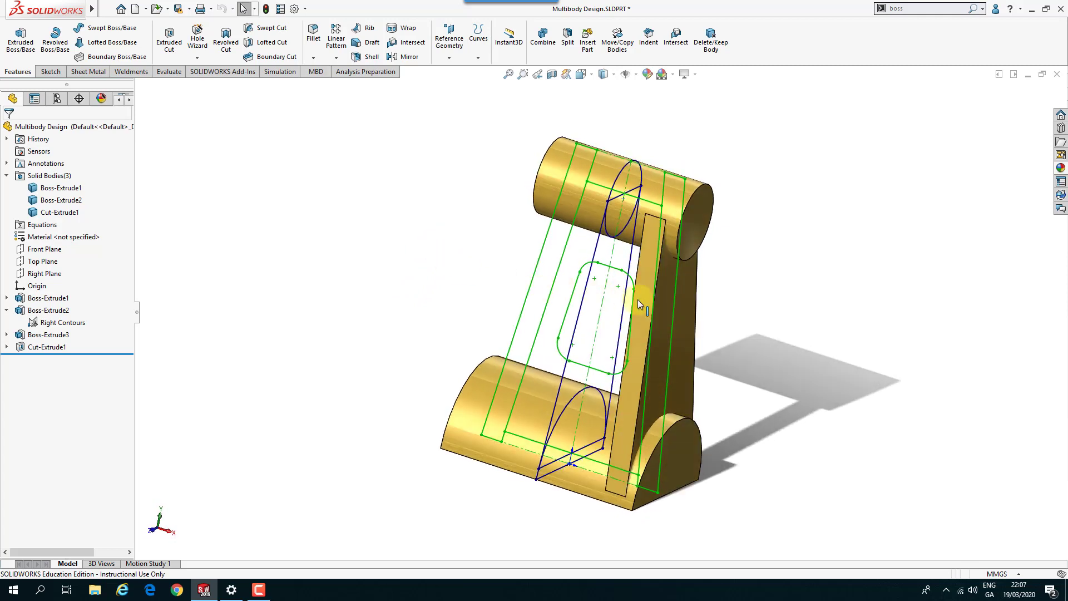
pyautogui.click(666, 296)
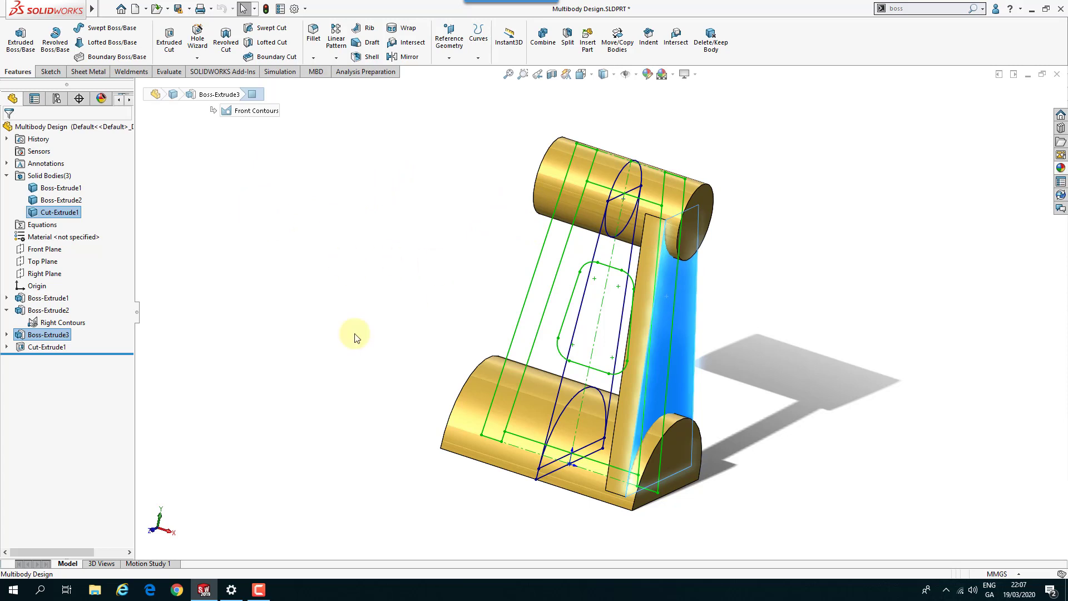
pyautogui.moveTo(388, 303); pyautogui.dragTo(267, 267, button='middle')
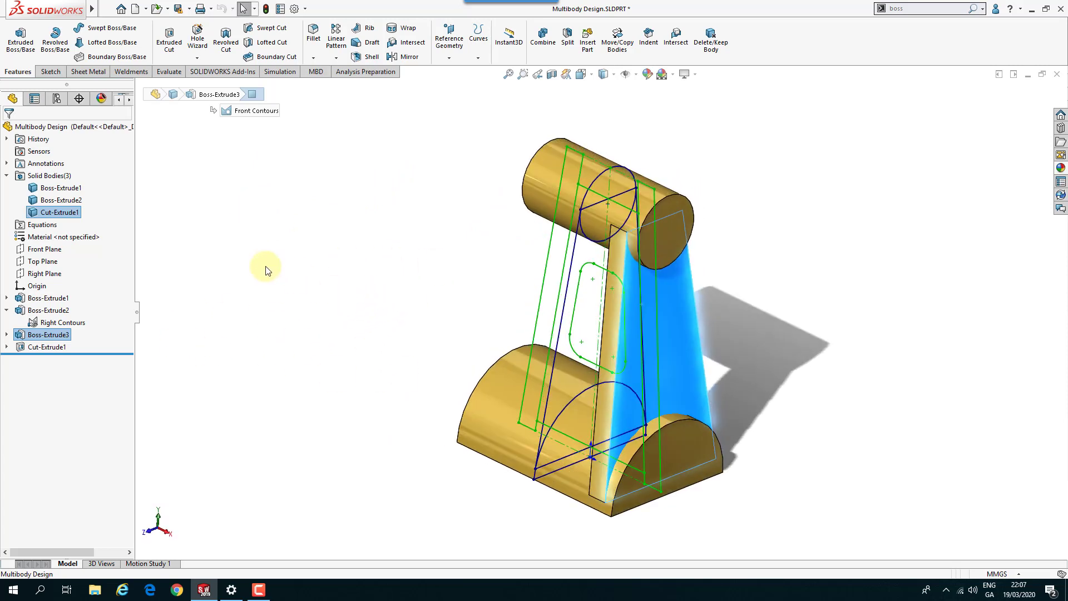
pyautogui.click(311, 255)
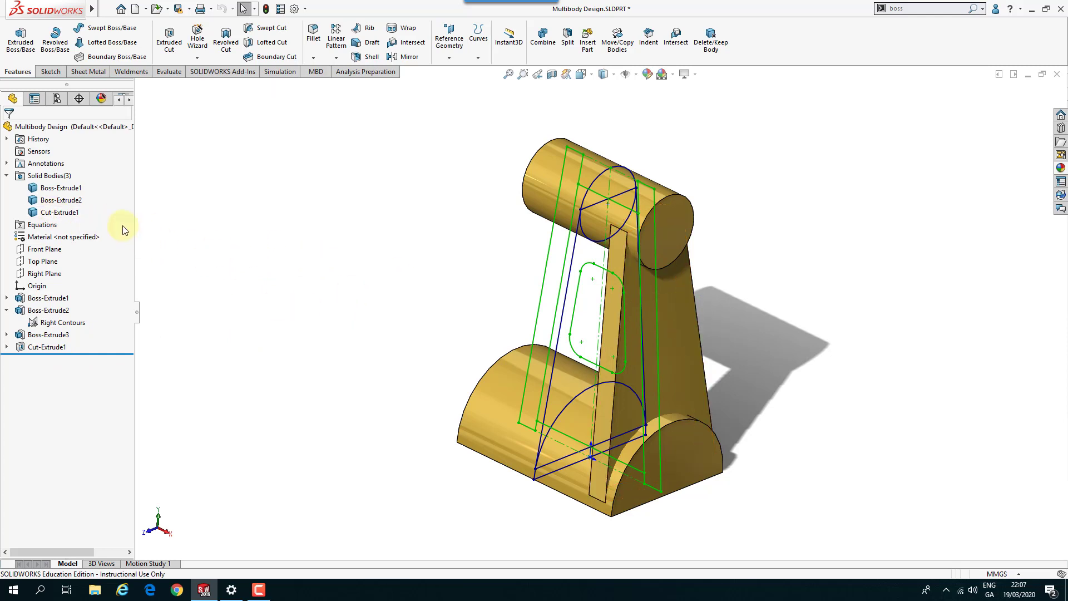
# Start a Mirror feature with the slanted plate body Cut-Extrude1 as the body to mirror
pyautogui.click(61, 212)
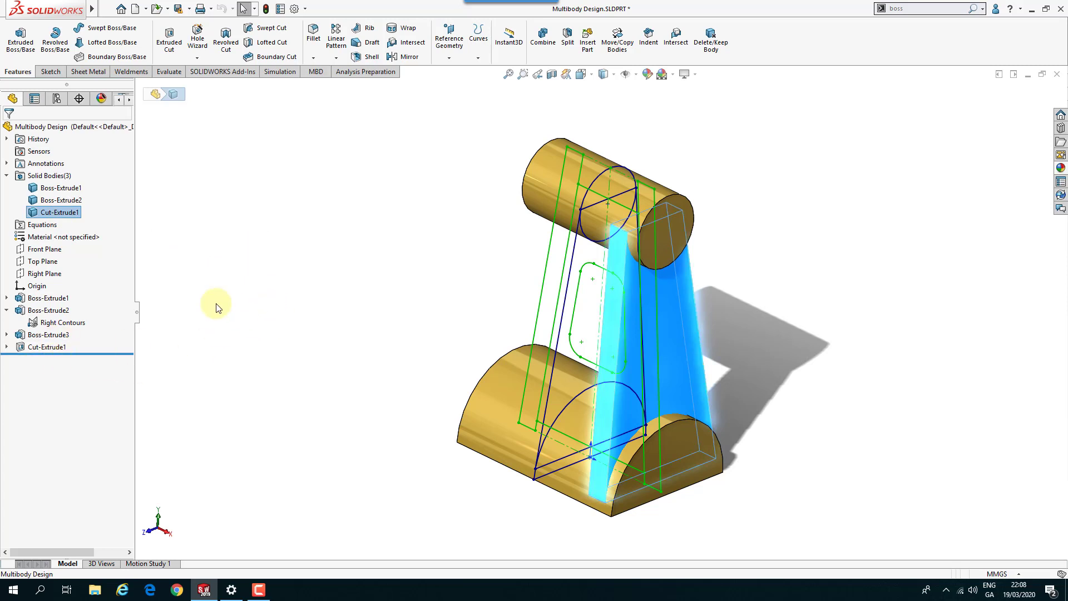
pyautogui.moveTo(305, 291); pyautogui.dragTo(329, 282, button='middle')
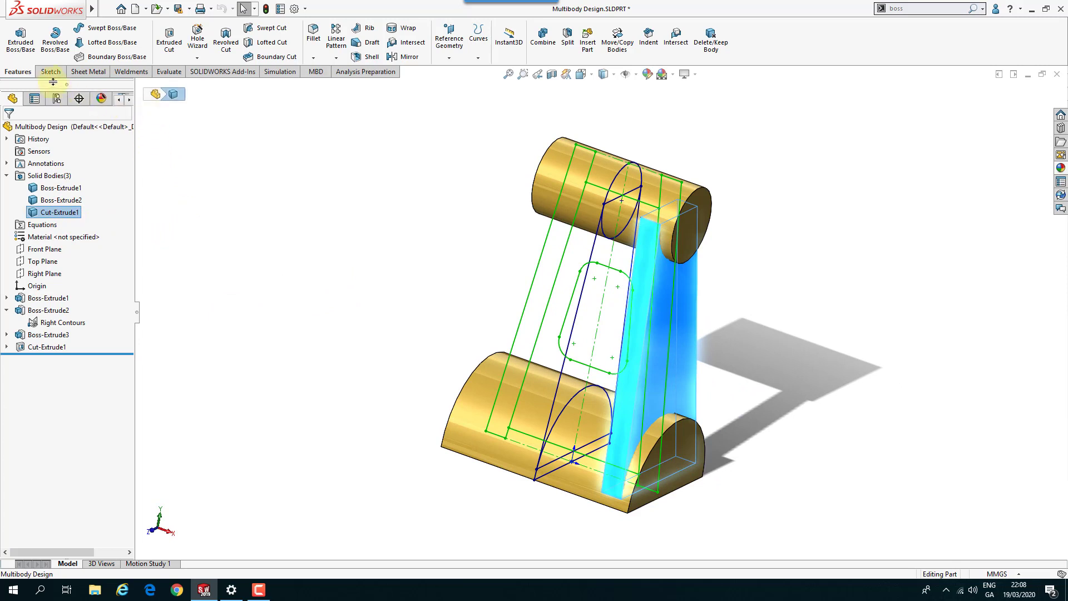
pyautogui.click(400, 57)
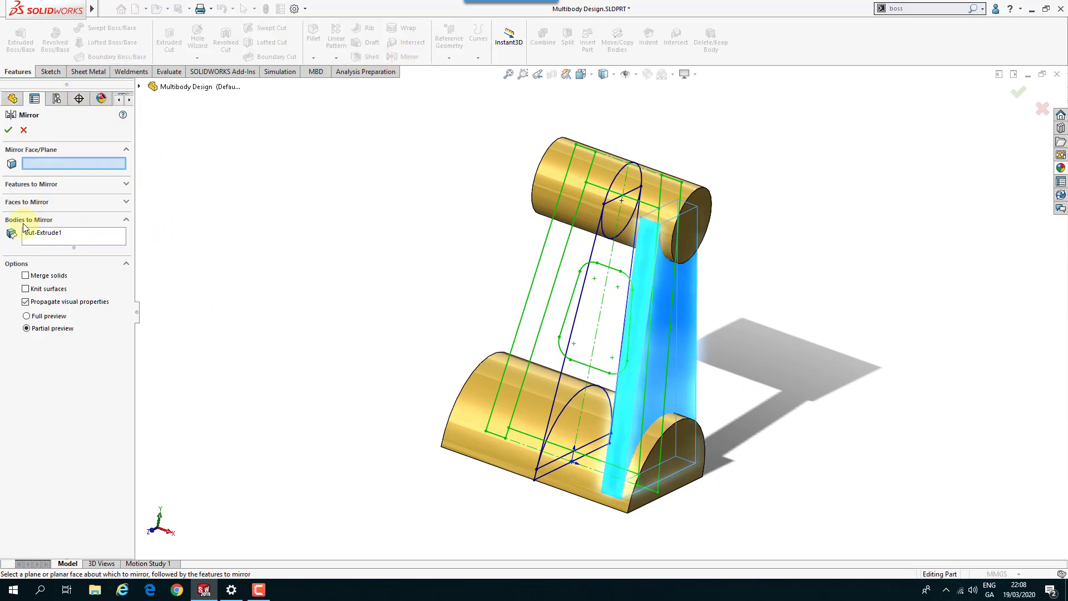
pyautogui.click(126, 184)
pyautogui.click(124, 183)
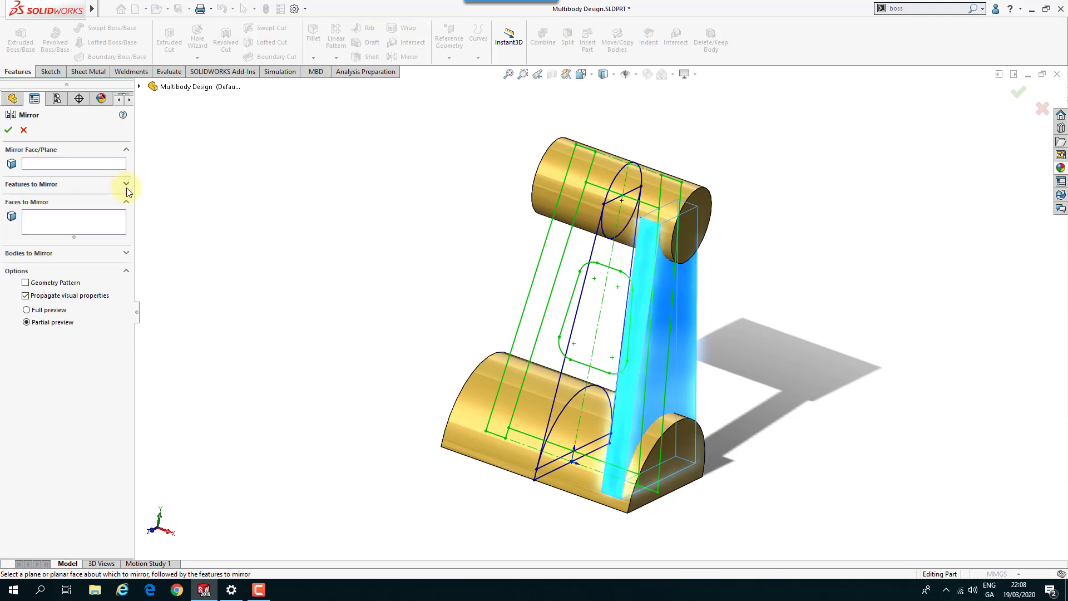
pyautogui.click(126, 203)
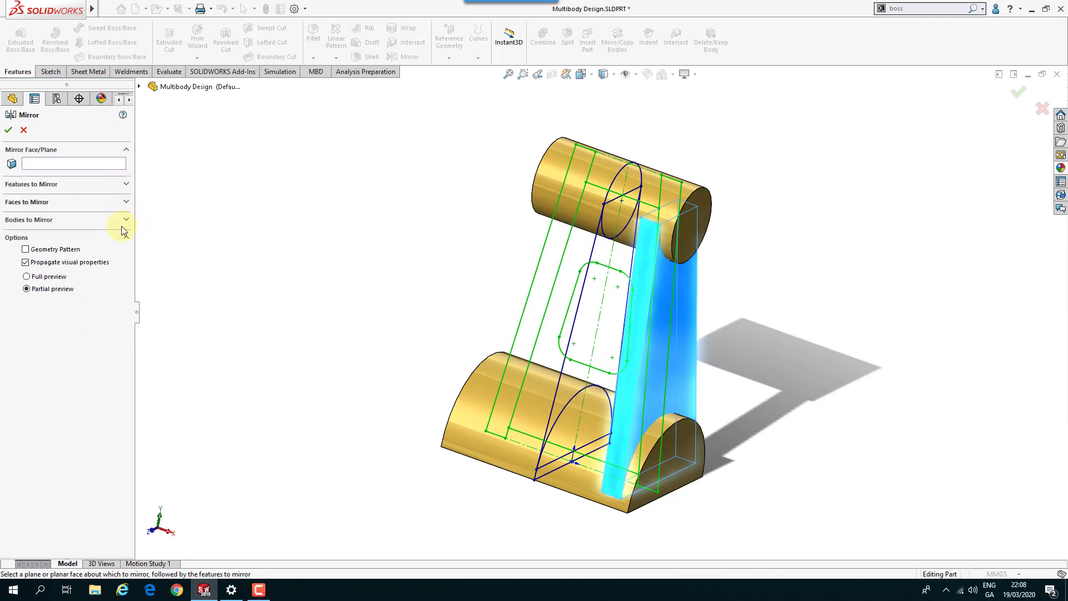
pyautogui.click(126, 221)
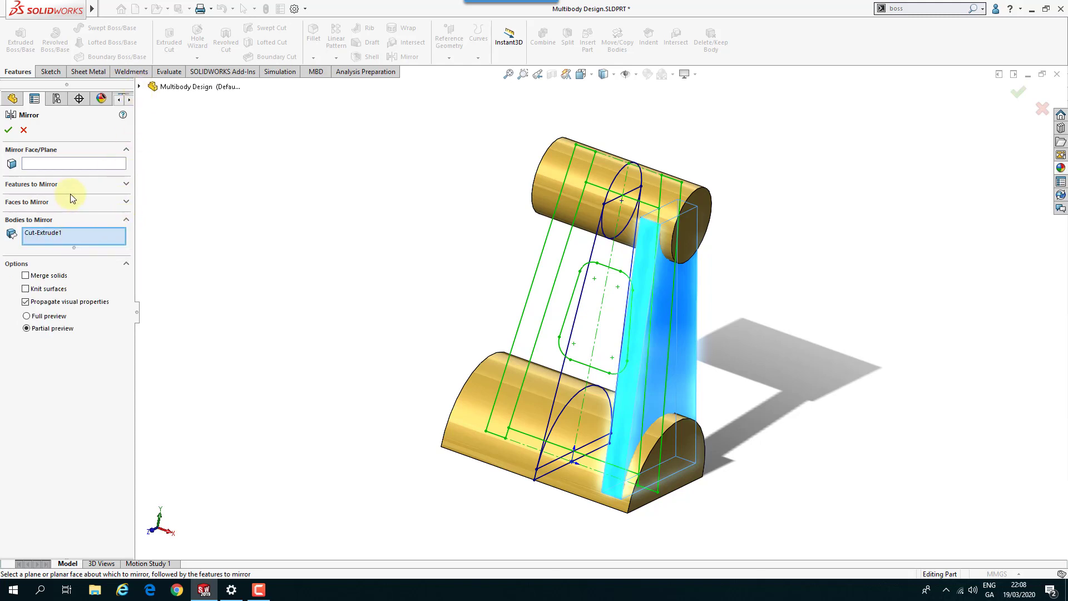
# Set the Right Plane as the mirror plane and complete the mirrored copy of the plate body
pyautogui.click(139, 88)
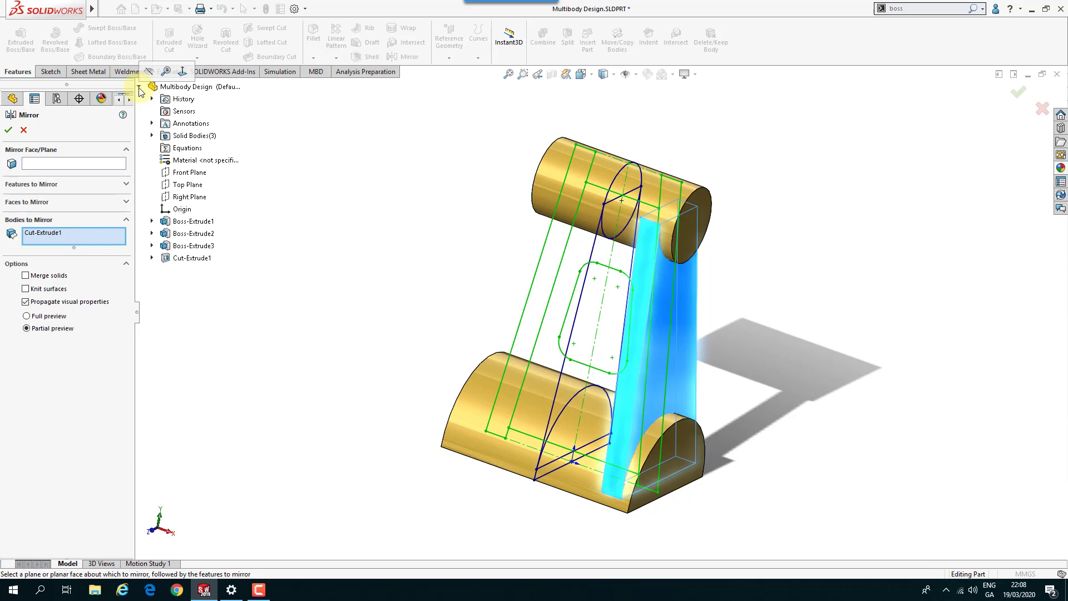
pyautogui.click(153, 136)
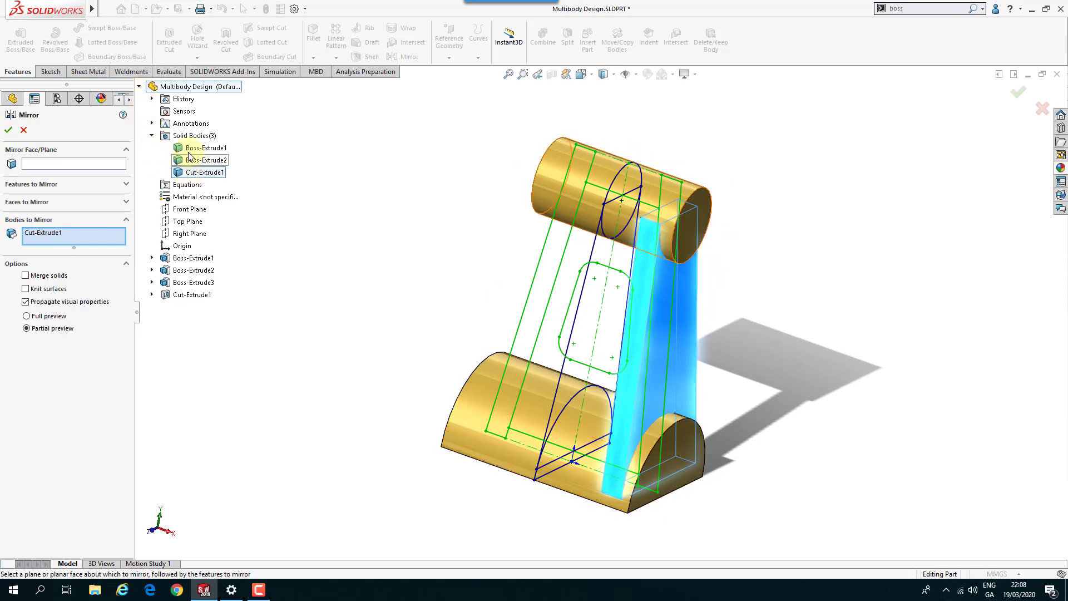
pyautogui.click(76, 164)
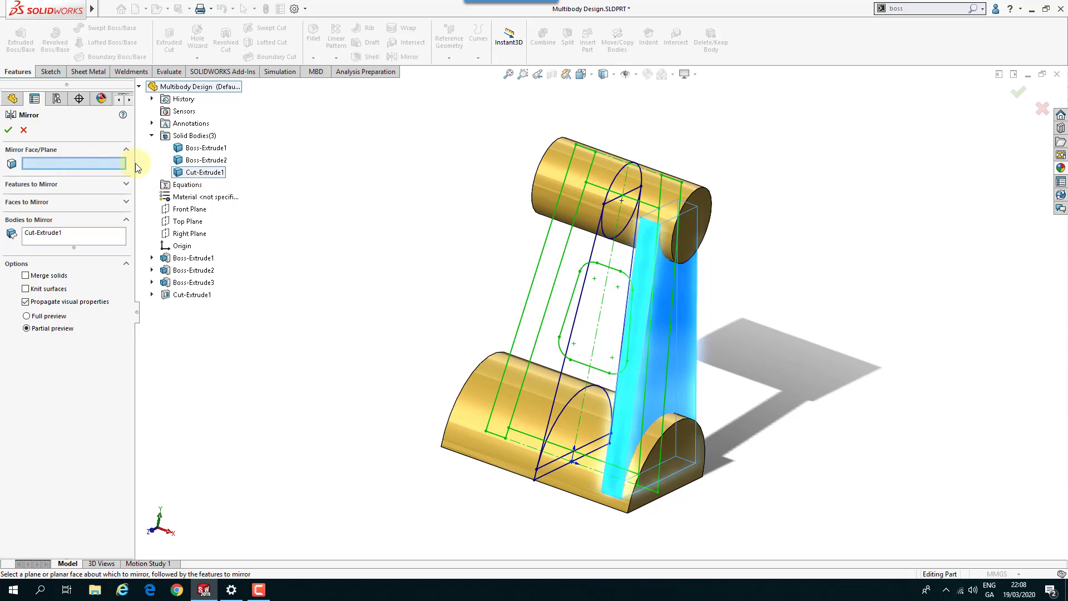
pyautogui.click(196, 234)
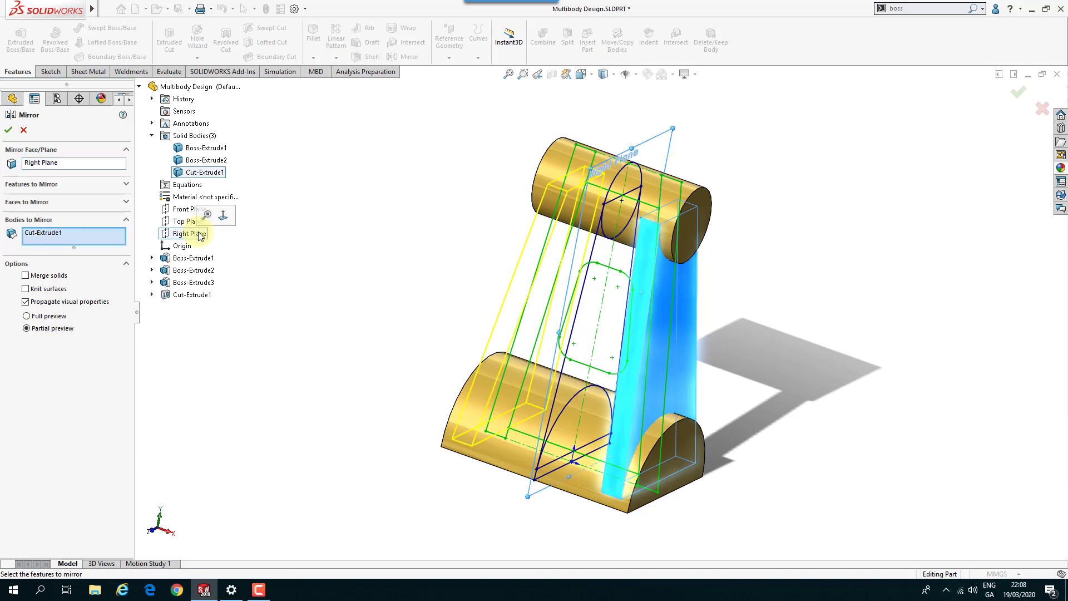
pyautogui.moveTo(303, 265)
pyautogui.mouseDown(button='middle')
pyautogui.moveTo(349, 242)
pyautogui.moveTo(301, 276)
pyautogui.mouseUp(button='middle')
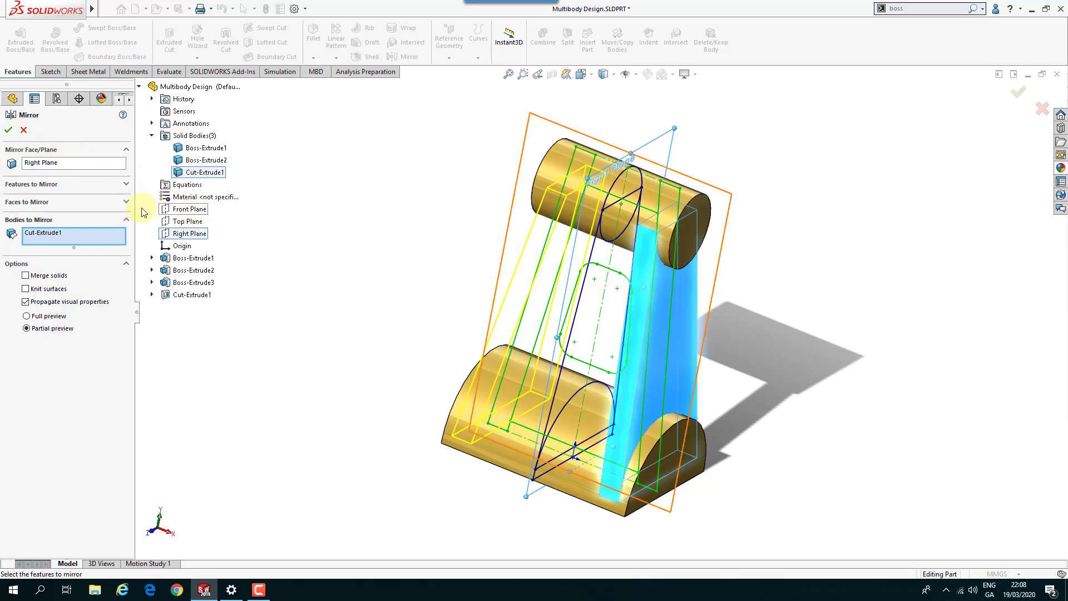
pyautogui.click(8, 131)
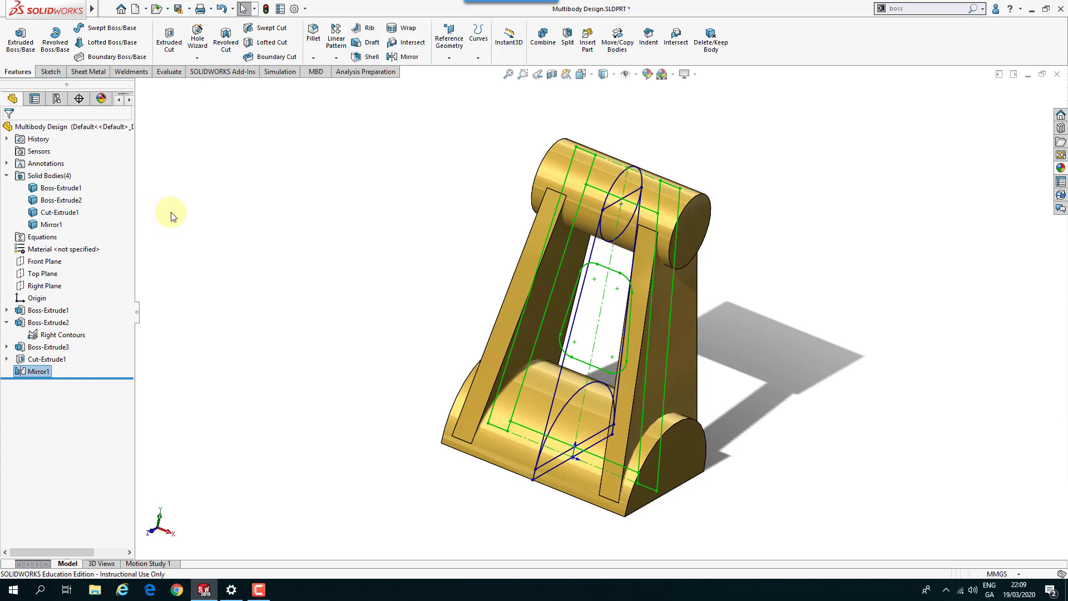
# Start a boss extrusion from Front Contours, replacing the rounded window contour with the region between the side plates that surrounds the window
pyautogui.click(574, 301)
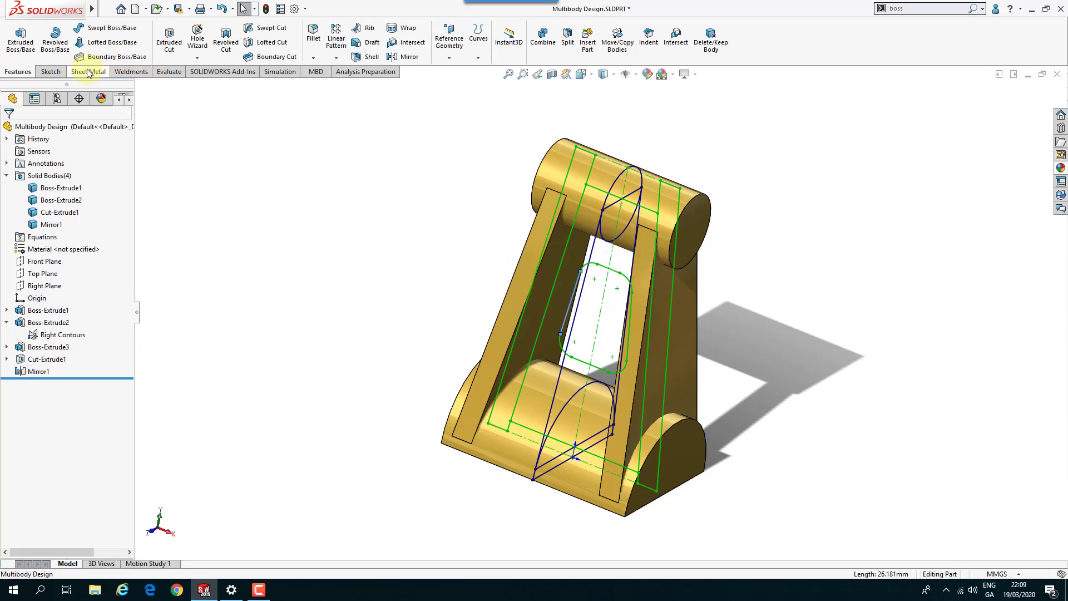
pyautogui.click(21, 44)
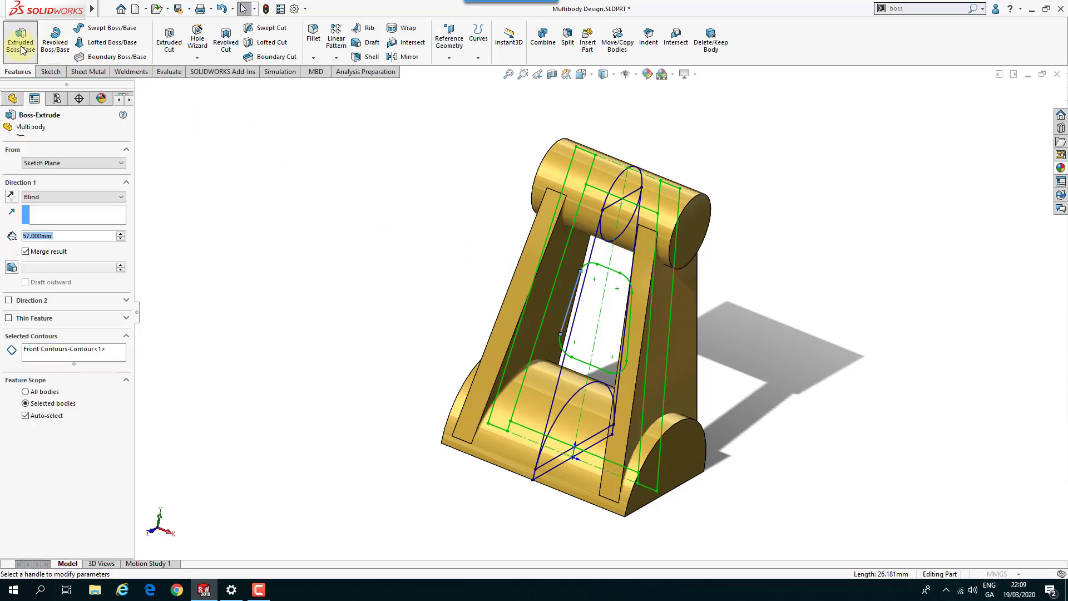
pyautogui.moveTo(381, 310)
pyautogui.mouseDown(button='middle')
pyautogui.moveTo(415, 287)
pyautogui.moveTo(404, 326)
pyautogui.moveTo(389, 322)
pyautogui.mouseUp(button='middle')
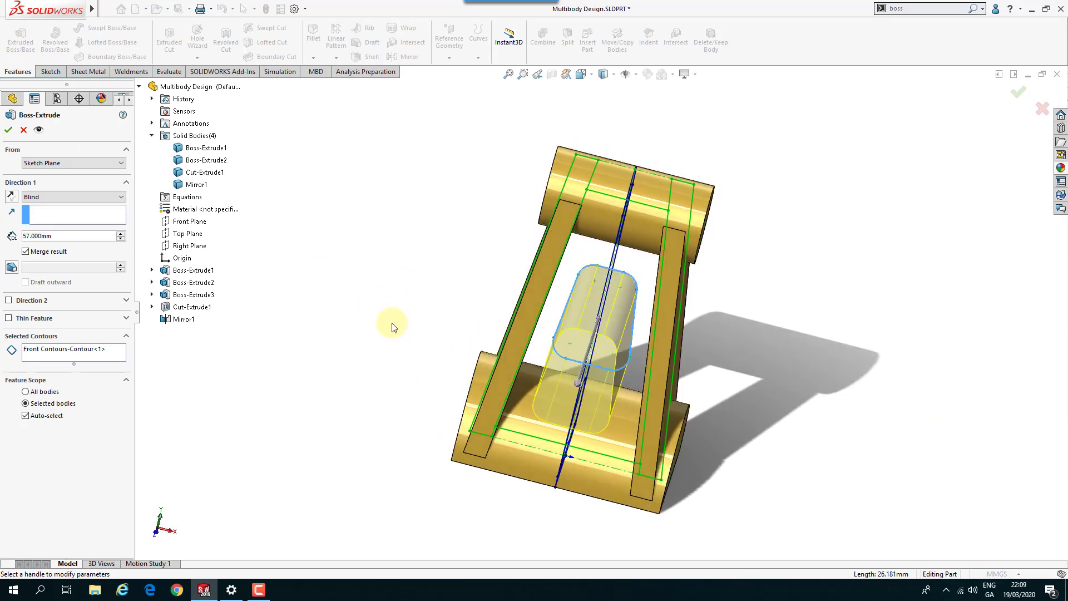
pyautogui.rightClick(83, 356)
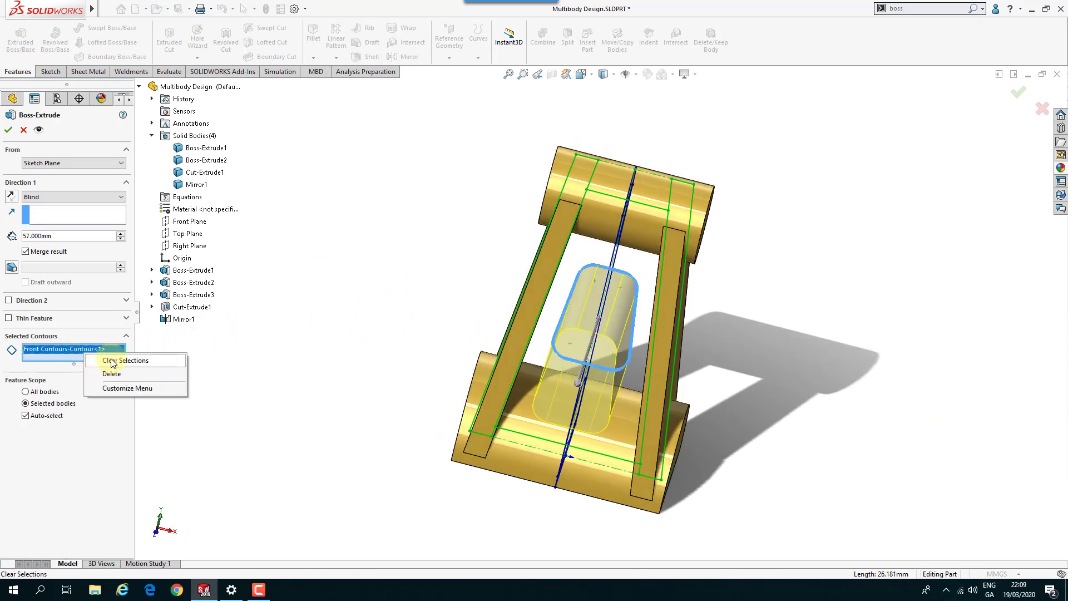
pyautogui.click(114, 357)
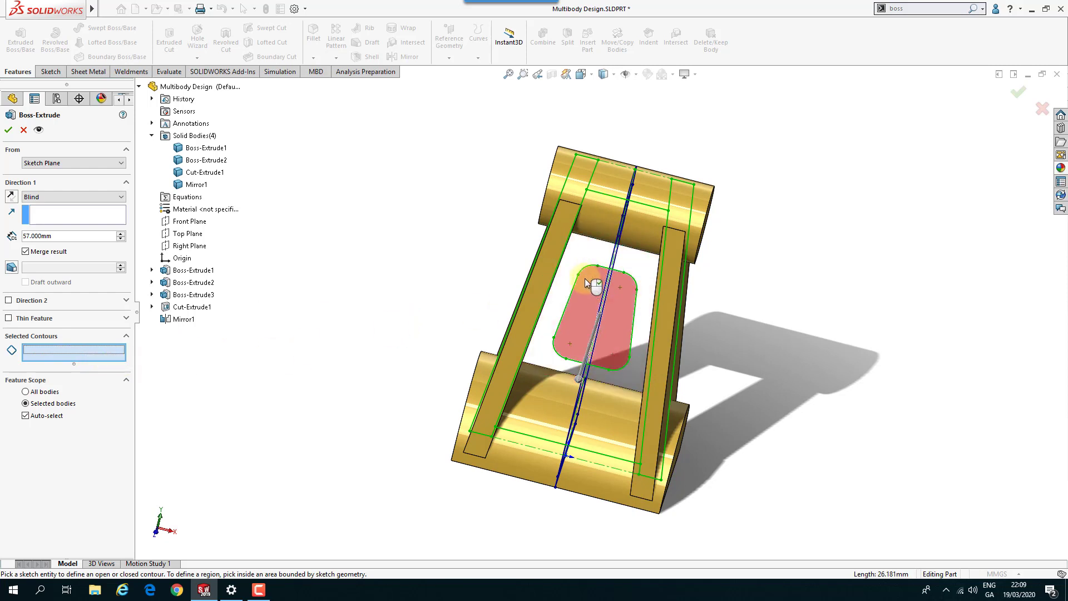
pyautogui.click(579, 258)
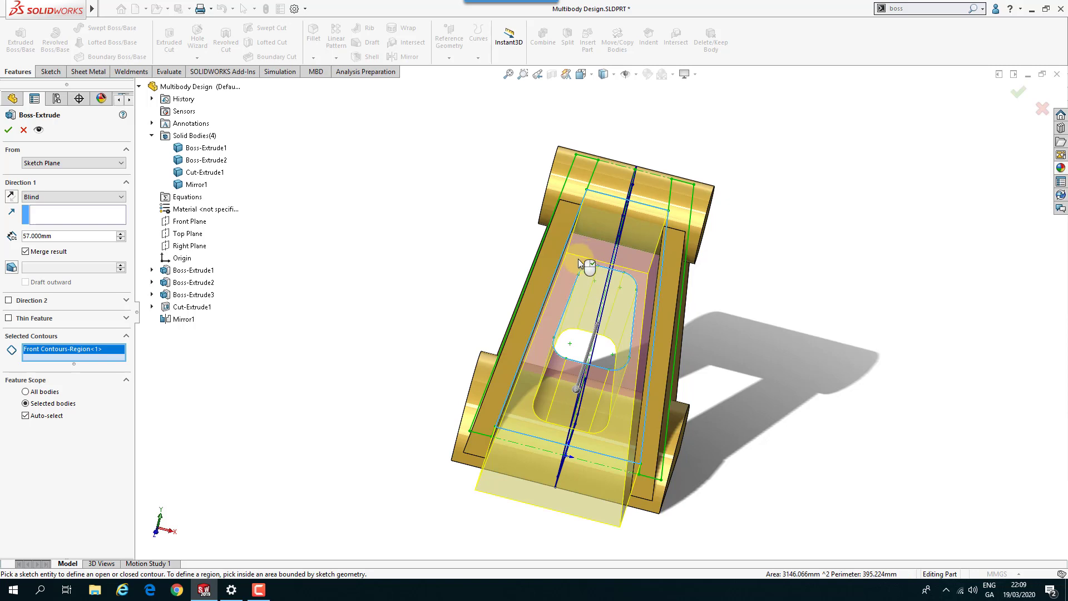
# Extrude the web region 8 mm with the Mid Plane end condition, merging it with the existing bodies
pyautogui.moveTo(353, 346); pyautogui.dragTo(297, 351, button='middle')
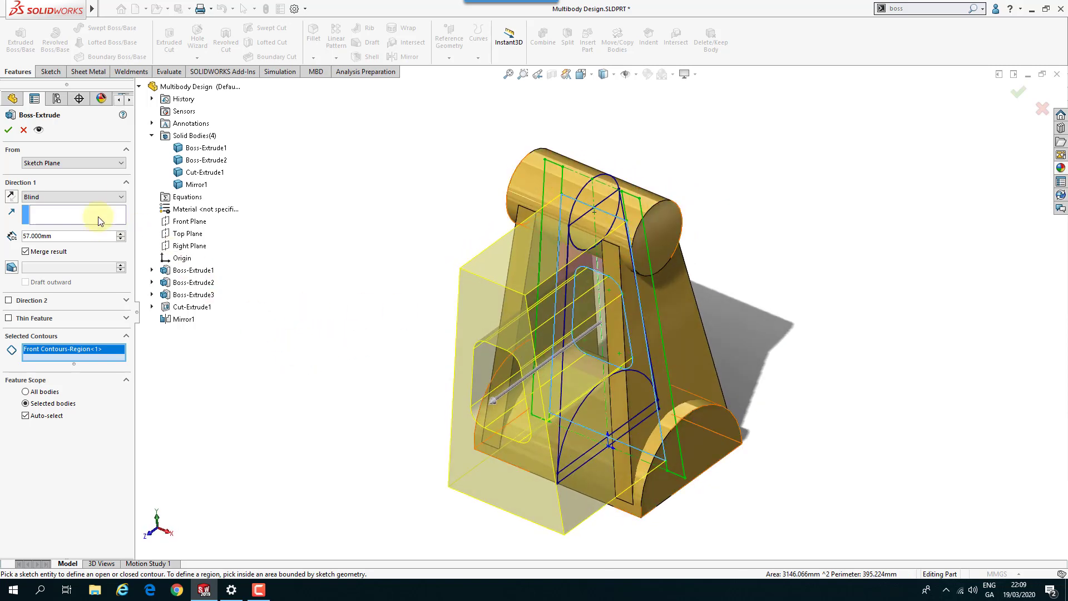
pyautogui.click(92, 198)
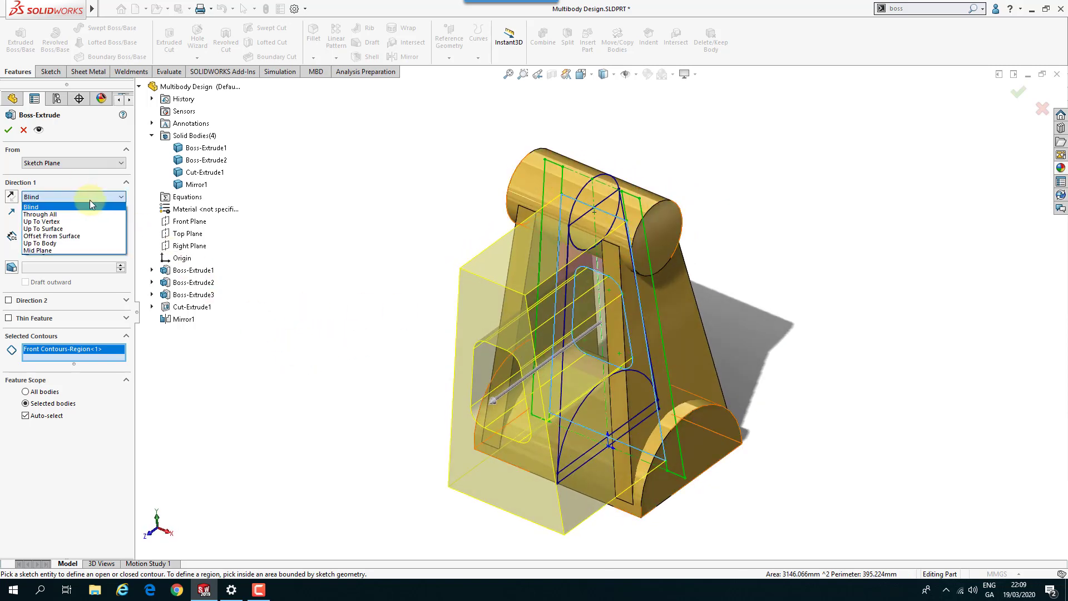
pyautogui.click(72, 250)
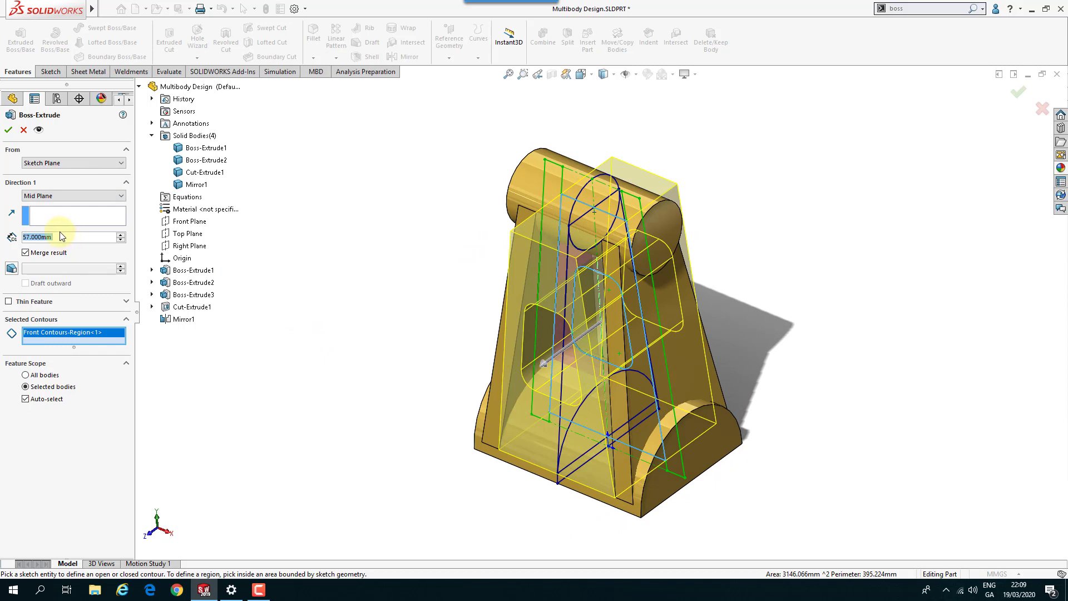
pyautogui.write('8')
pyautogui.press('Return')
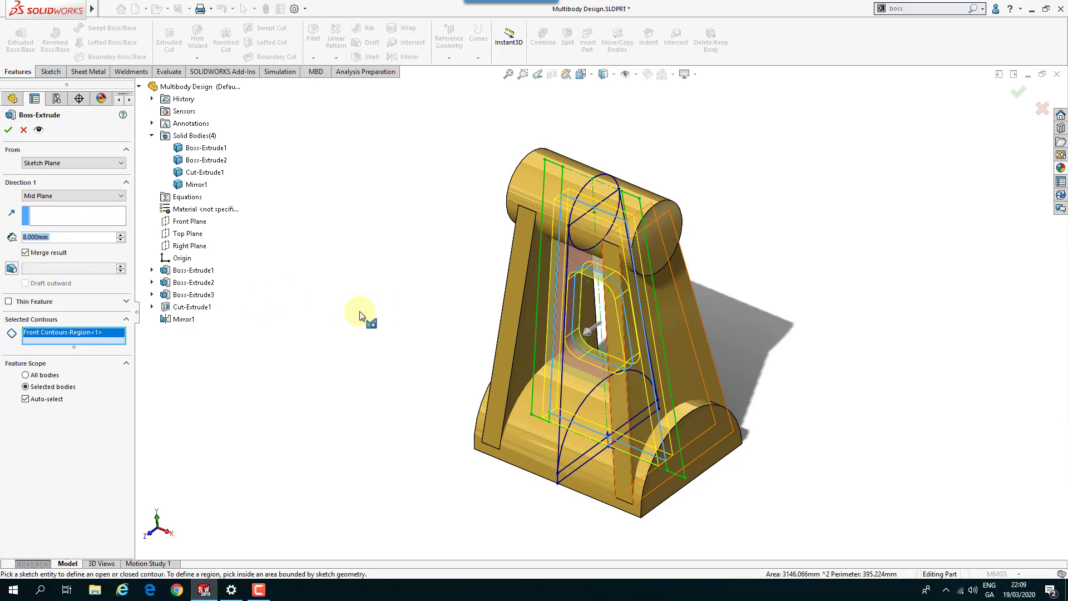
pyautogui.moveTo(317, 328); pyautogui.dragTo(359, 307, button='middle')
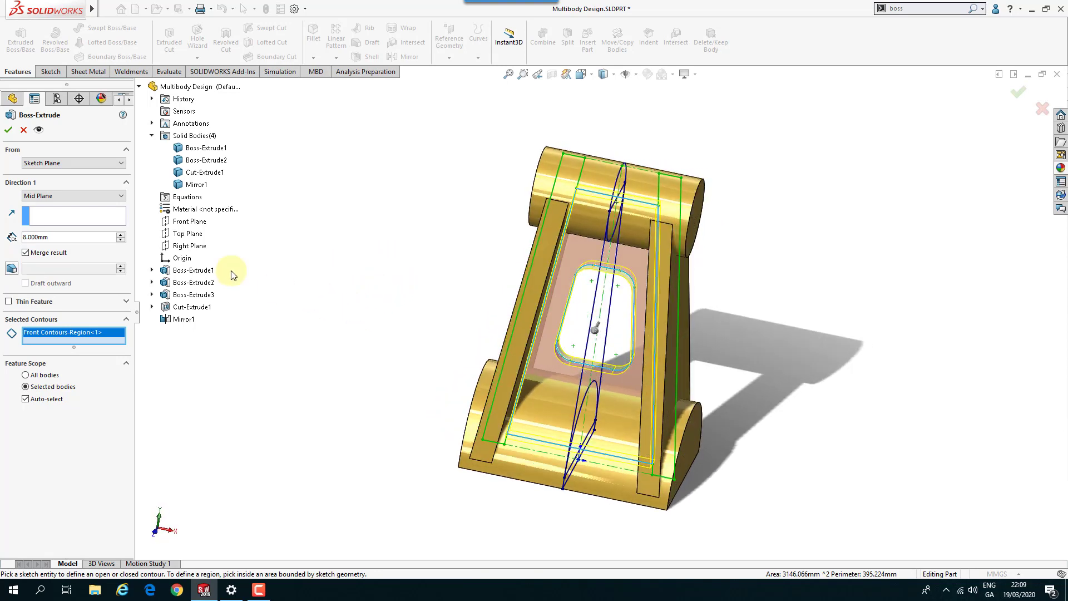
pyautogui.click(9, 130)
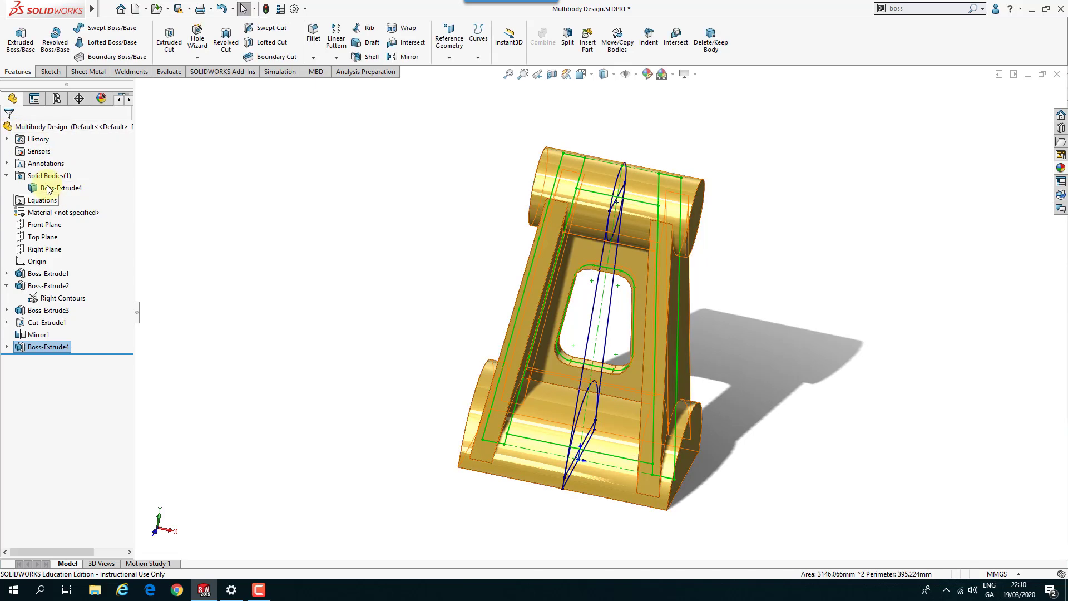
# Hide the Front Contours and Right Contours sketches so that only the solid model is displayed
pyautogui.click(7, 176)
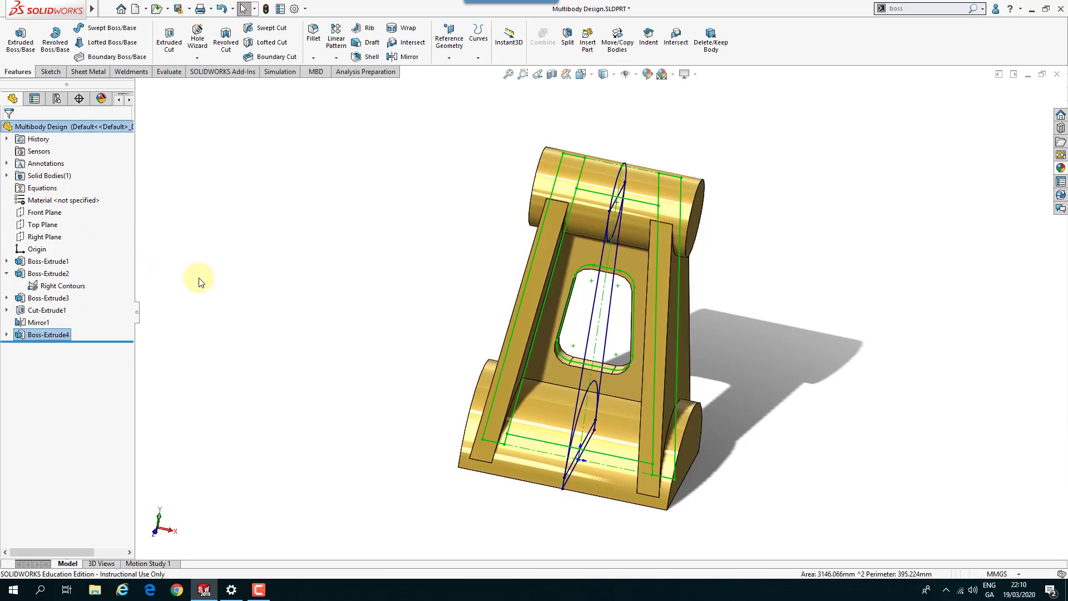
pyautogui.moveTo(263, 310); pyautogui.dragTo(238, 317, button='middle')
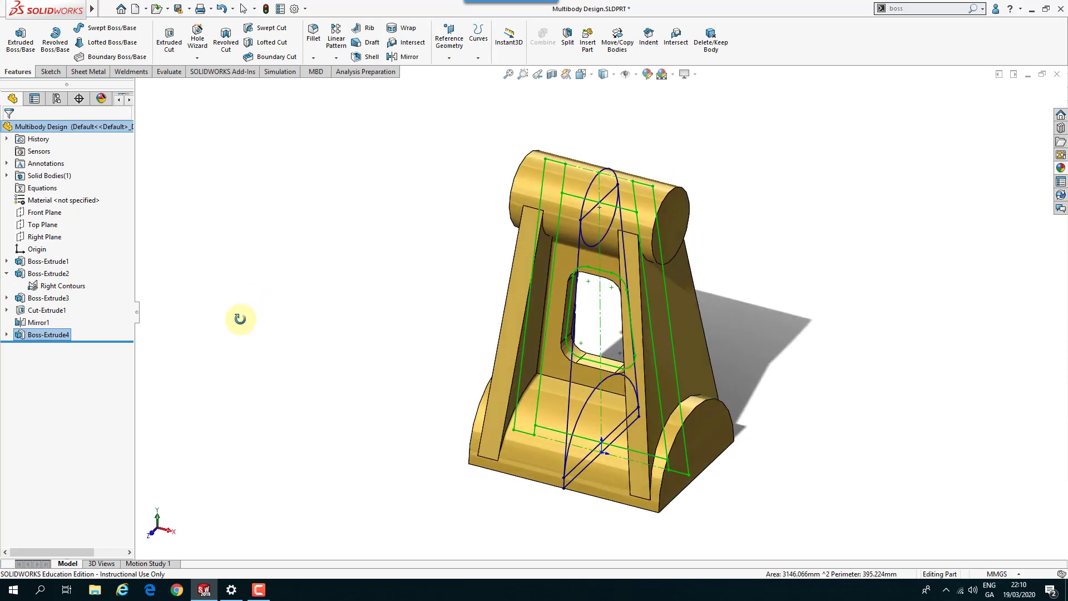
pyautogui.click(7, 336)
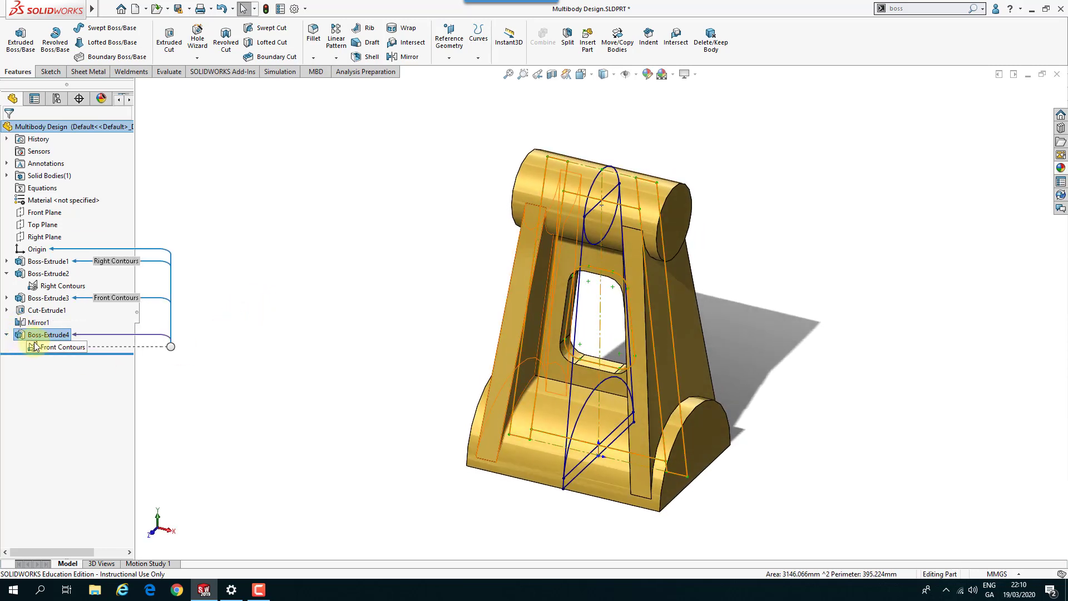
pyautogui.rightClick(44, 348)
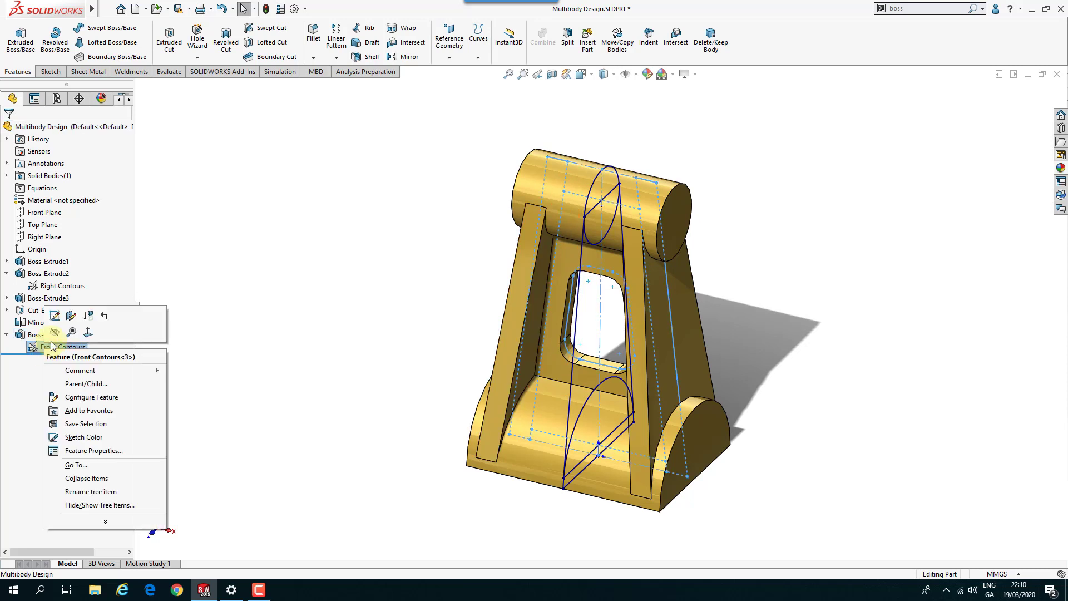
pyautogui.click(58, 333)
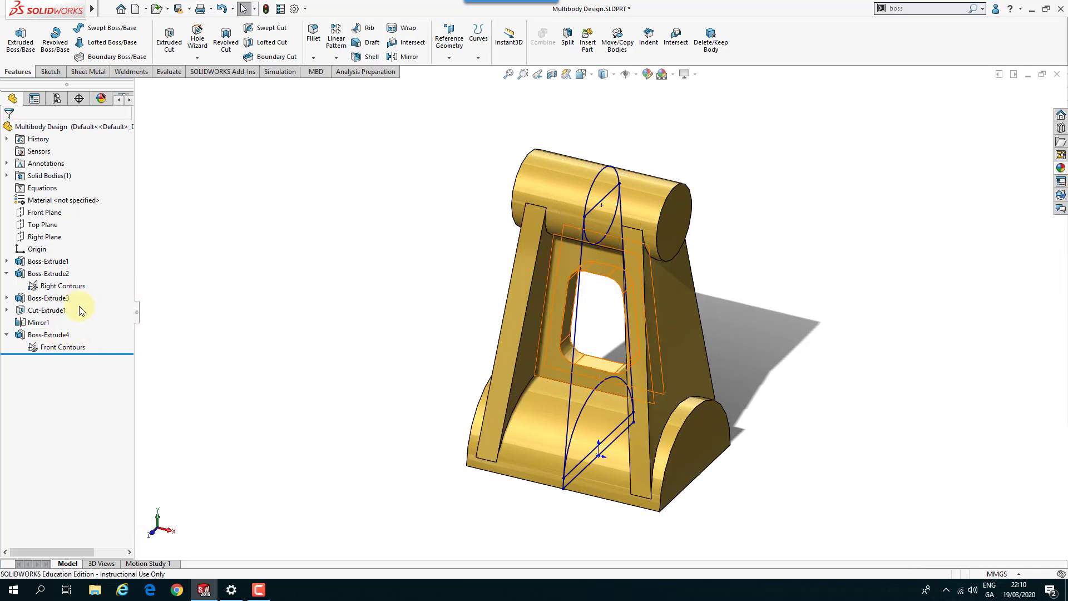
pyautogui.click(7, 298)
pyautogui.rightClick(50, 285)
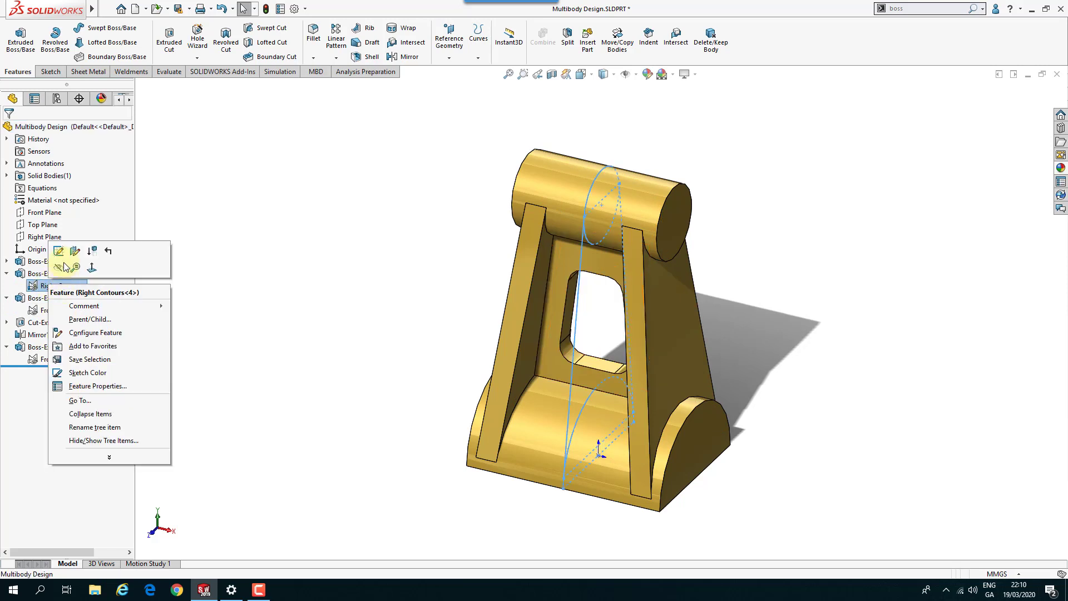
pyautogui.click(60, 267)
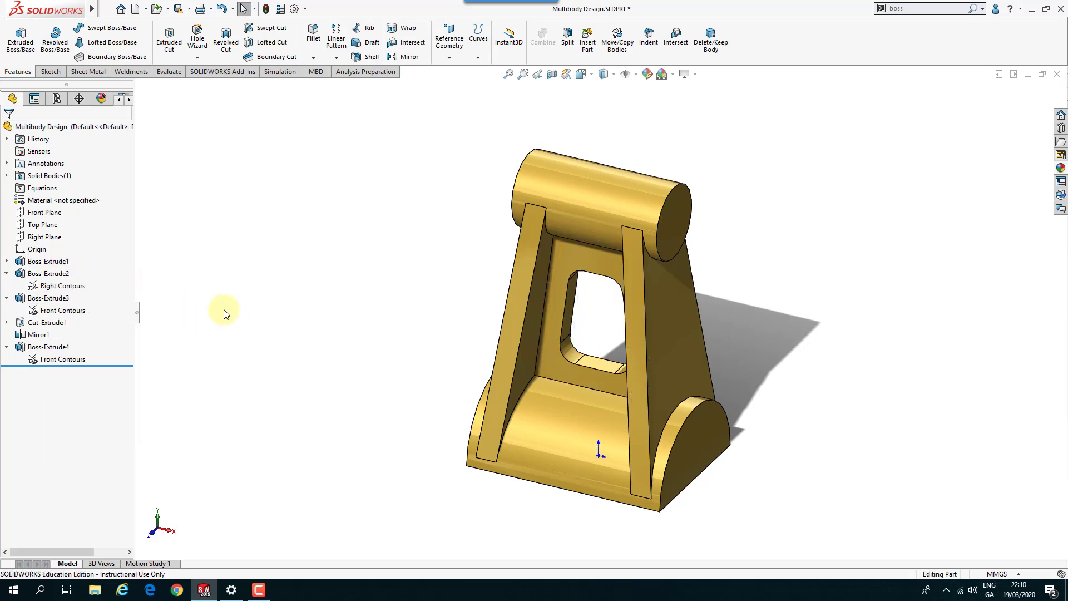
# Search the commands for "insert part" and show where the Insert Part command is located in the interface
pyautogui.hotkey('ctrl', '7')
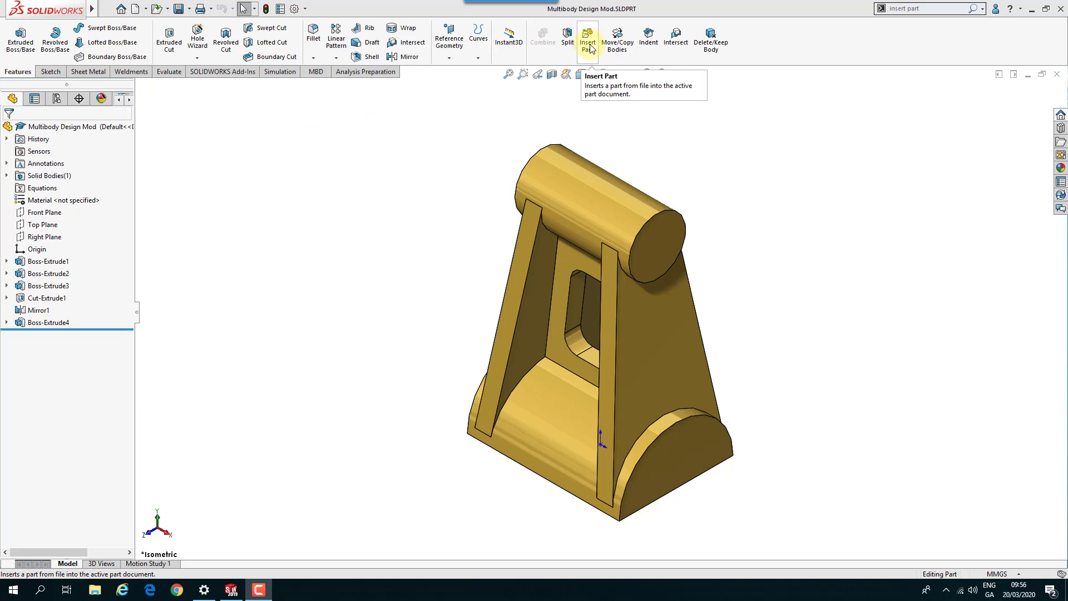
pyautogui.click(934, 10)
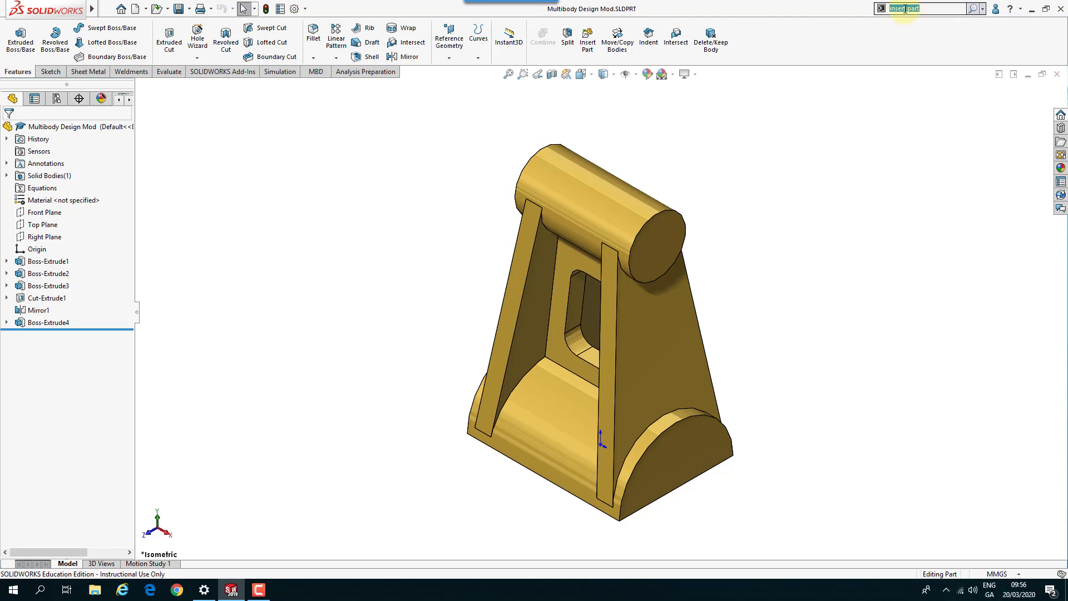
pyautogui.click(971, 9)
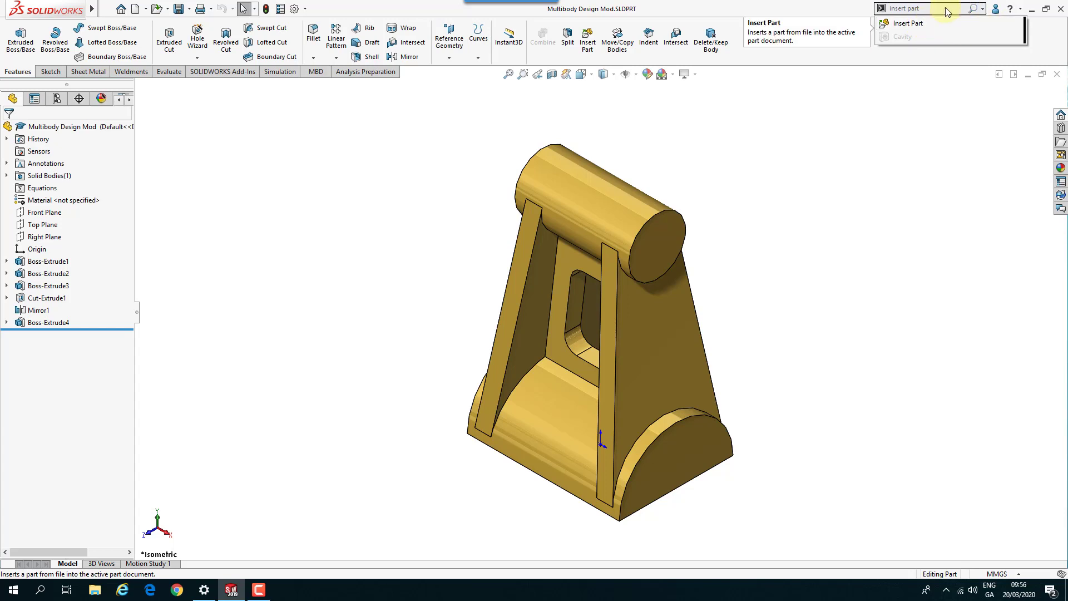
pyautogui.click(983, 9)
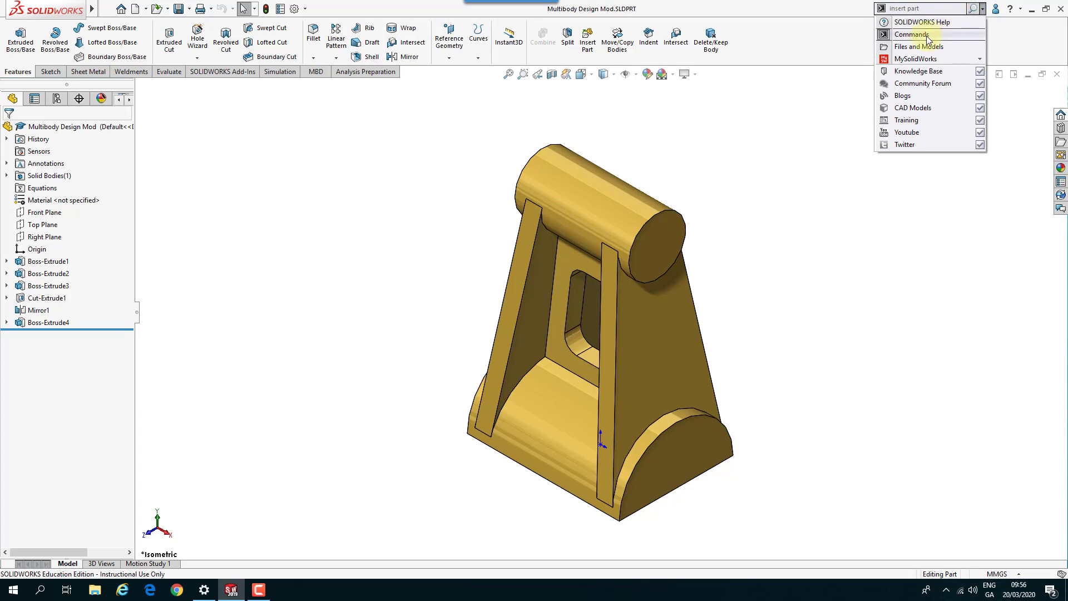
pyautogui.click(921, 35)
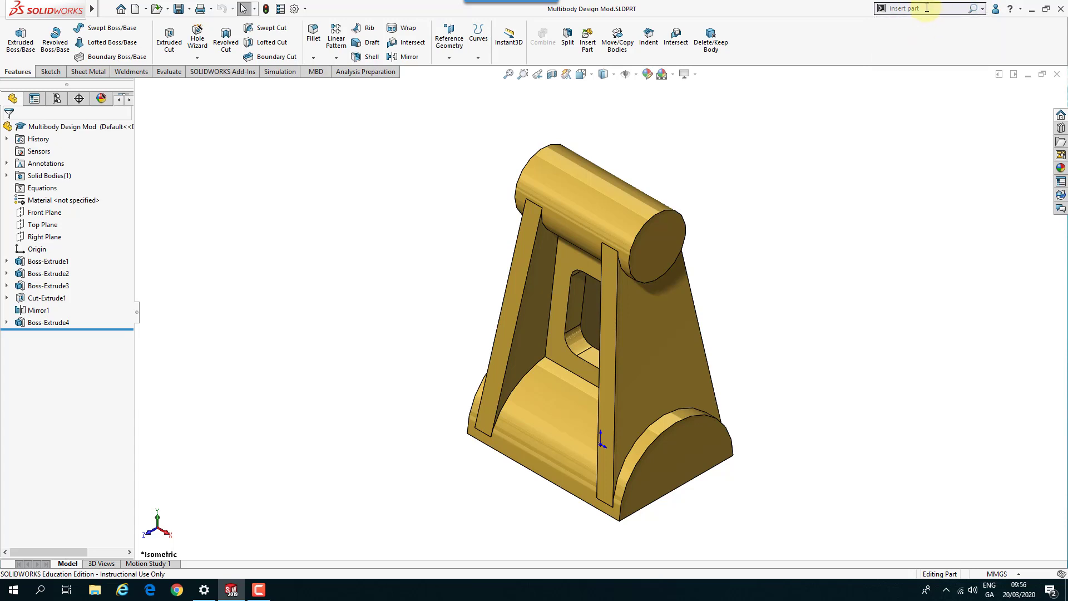
pyautogui.click(934, 9)
pyautogui.click(959, 12)
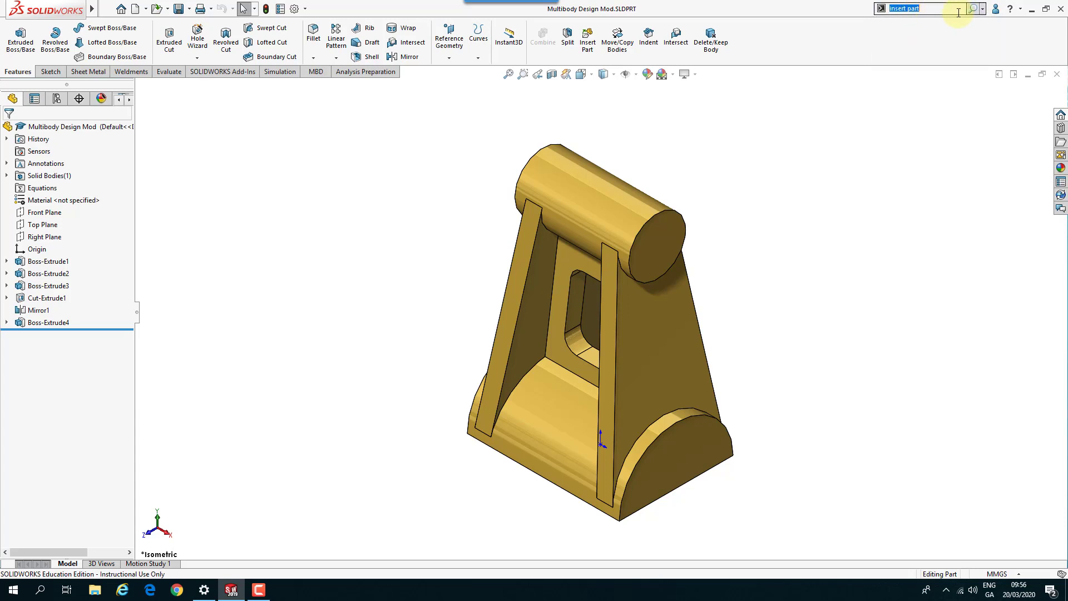
pyautogui.click(973, 10)
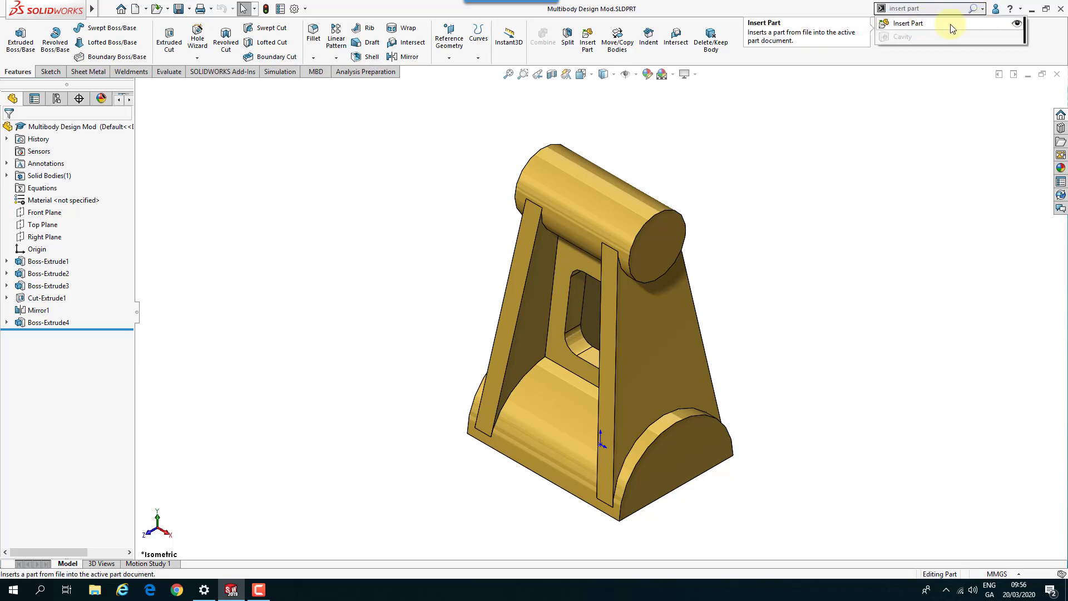
pyautogui.click(1017, 27)
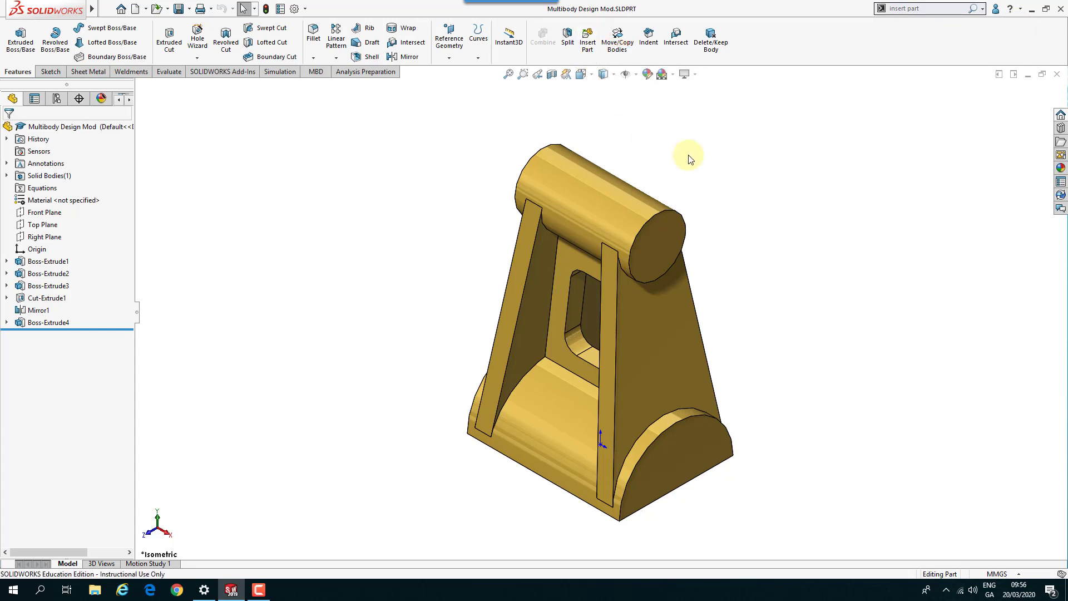
# Add an extra Insert Part button after Delete/Keep Body in the Features commands, using the "insert part" command search result
pyautogui.click(931, 8)
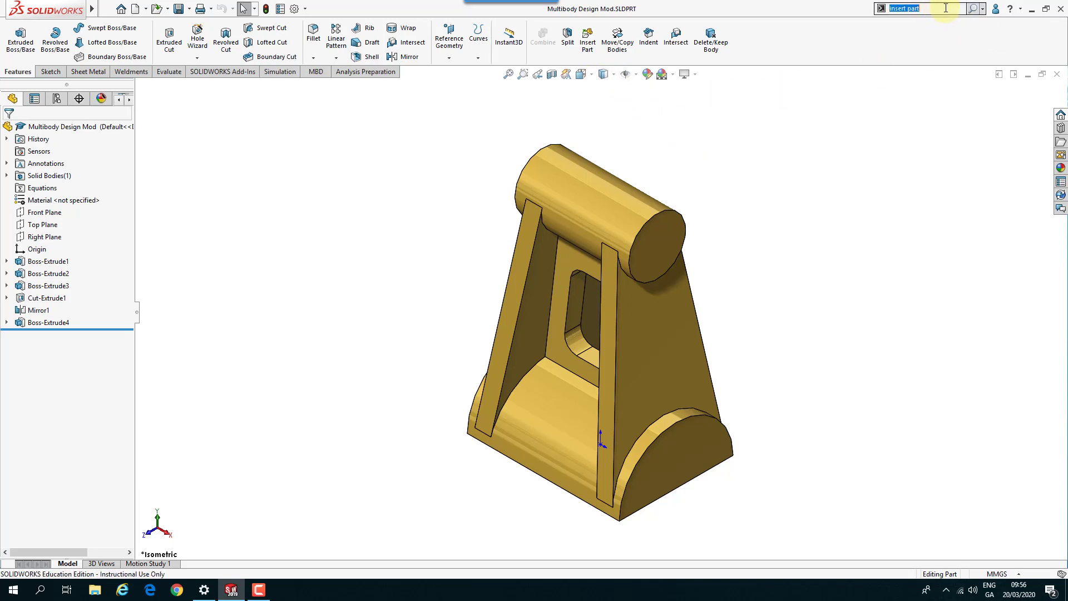
pyautogui.click(974, 11)
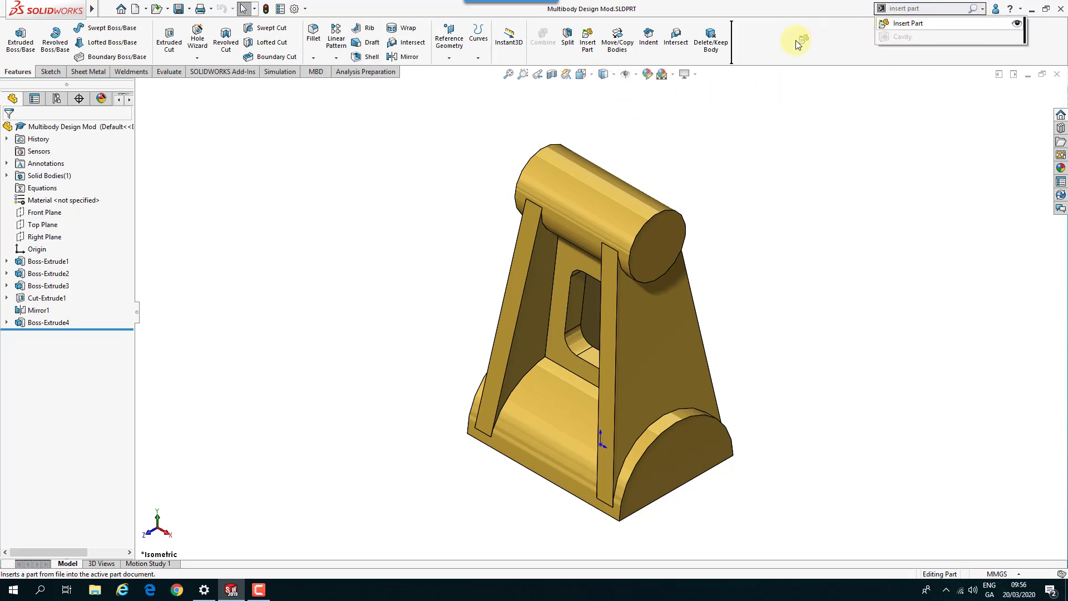
pyautogui.moveTo(767, 41); pyautogui.dragTo(748, 42)
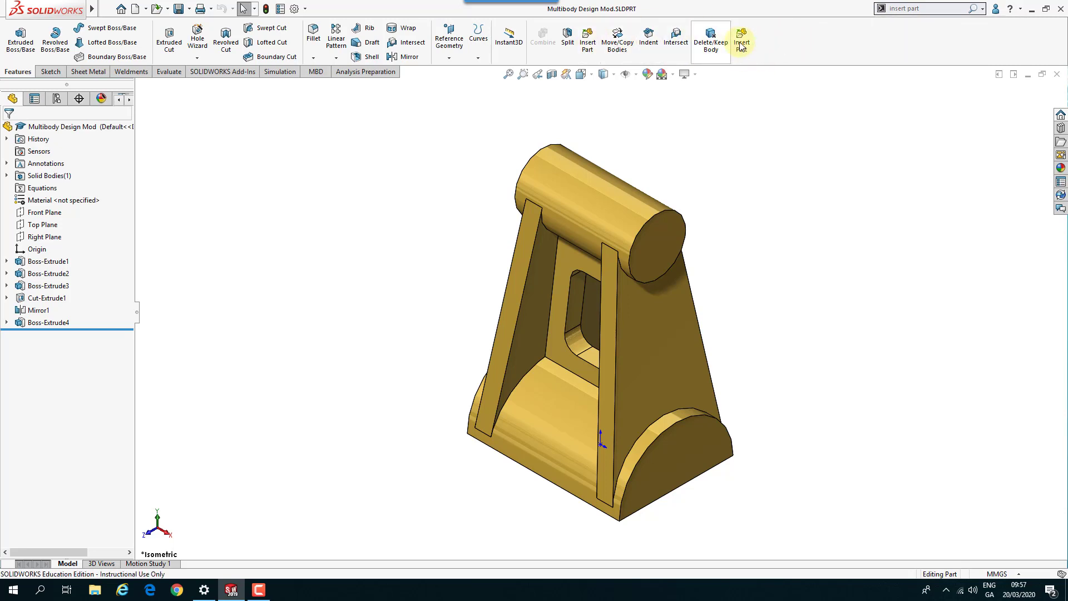
# Add a further Insert Part button to the Features commands by customizing the interface from the Features category
pyautogui.click(305, 8)
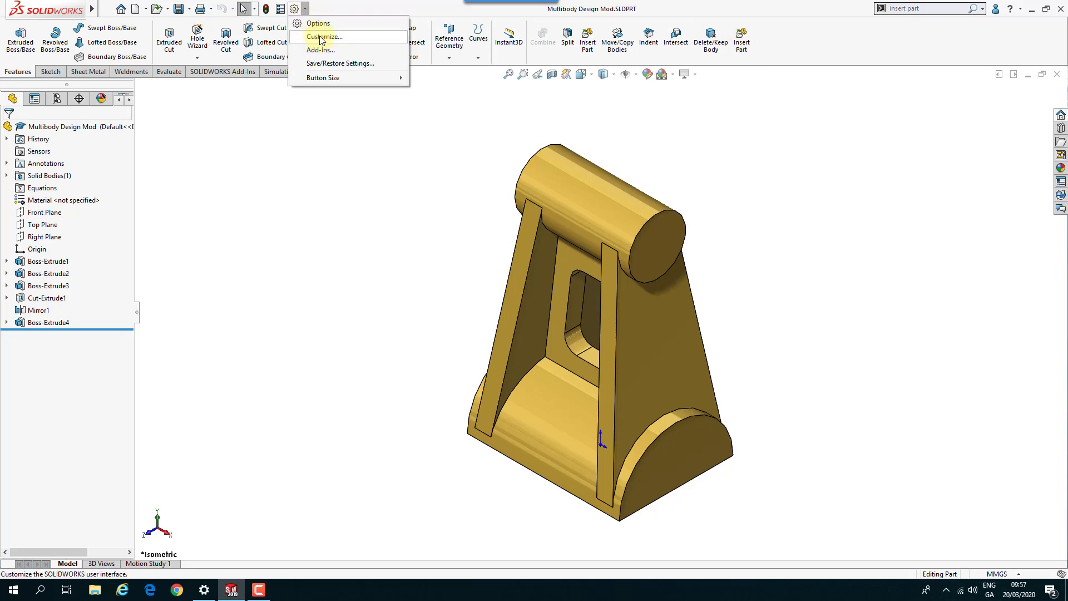
pyautogui.click(321, 37)
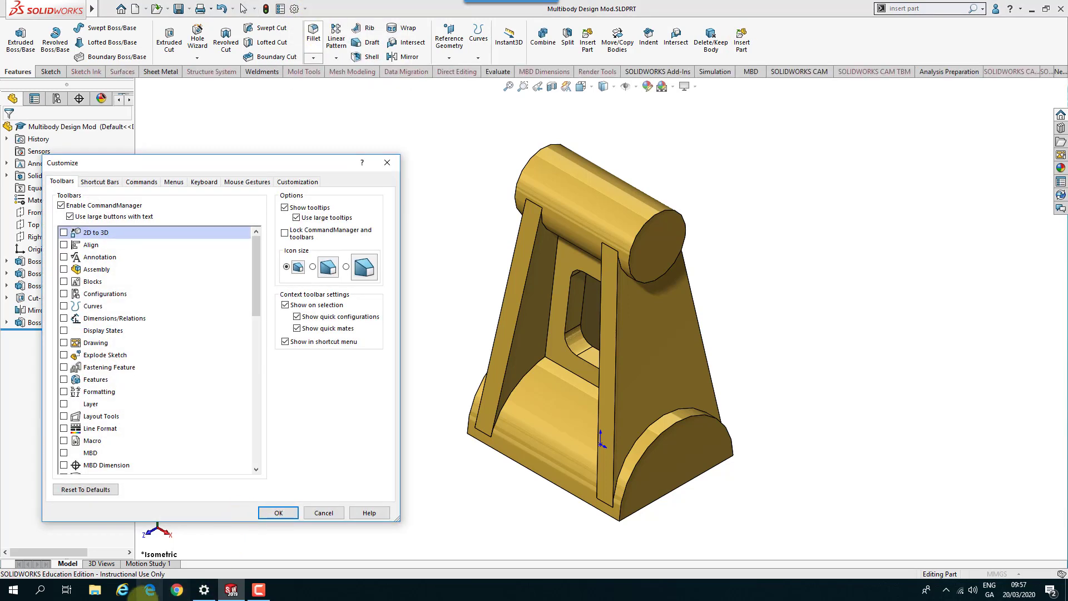
pyautogui.moveTo(195, 162); pyautogui.dragTo(310, 109)
pyautogui.click(254, 128)
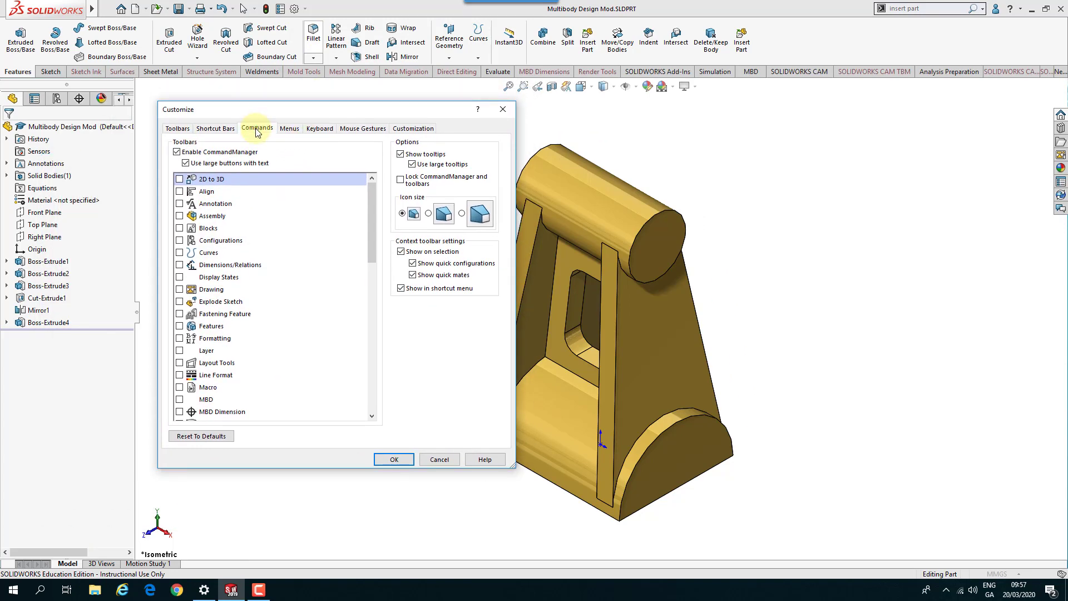
pyautogui.click(189, 234)
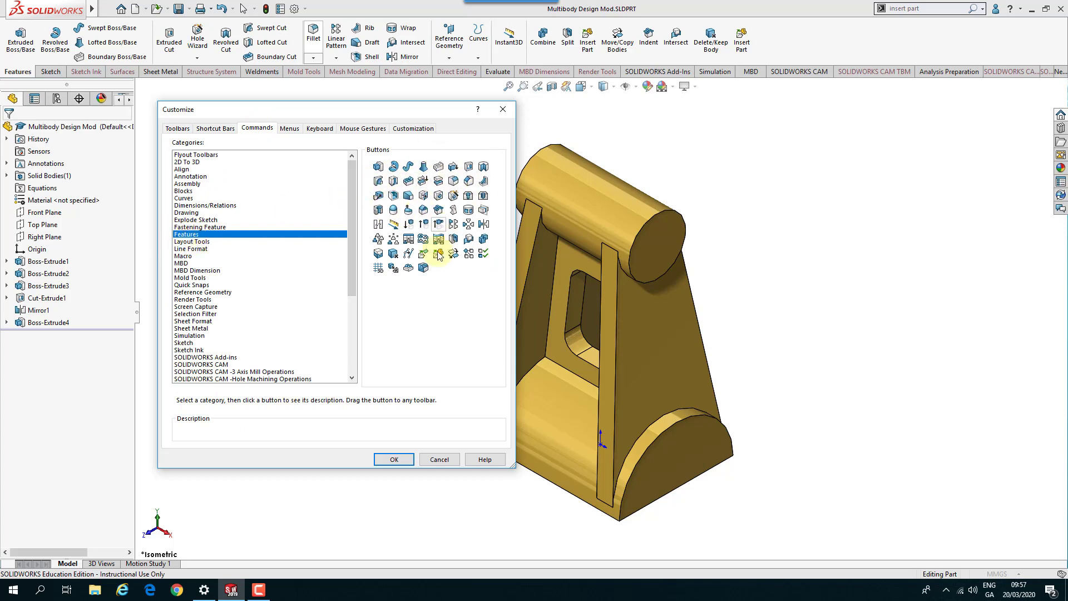
pyautogui.moveTo(438, 253); pyautogui.dragTo(764, 45)
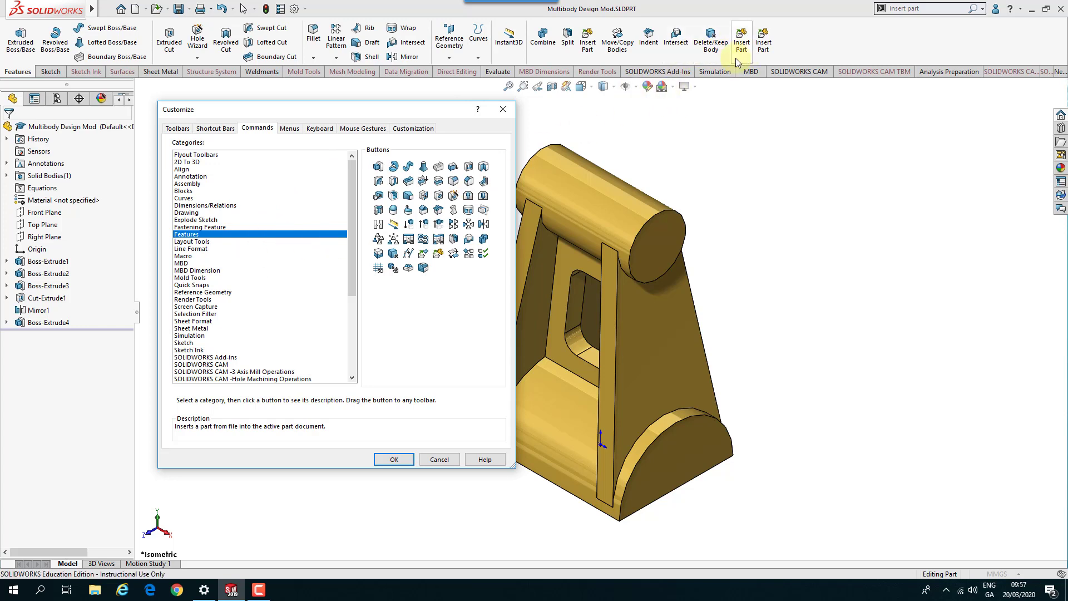
# Remove the two extra Insert Part buttons from the Features commands and accept the customization
pyautogui.moveTo(765, 46); pyautogui.dragTo(751, 161)
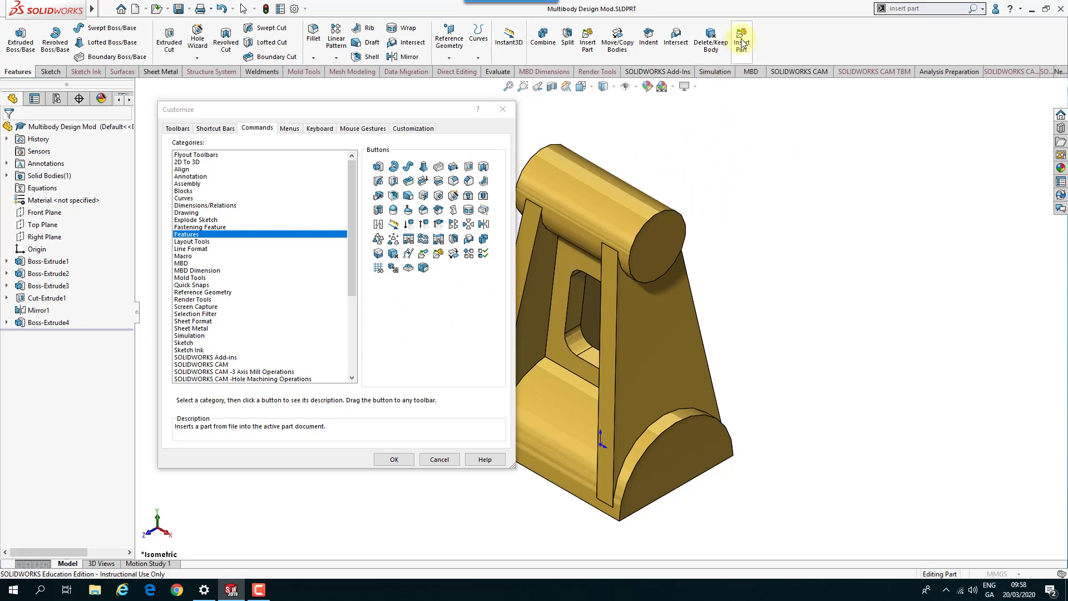
pyautogui.moveTo(742, 44); pyautogui.dragTo(761, 212)
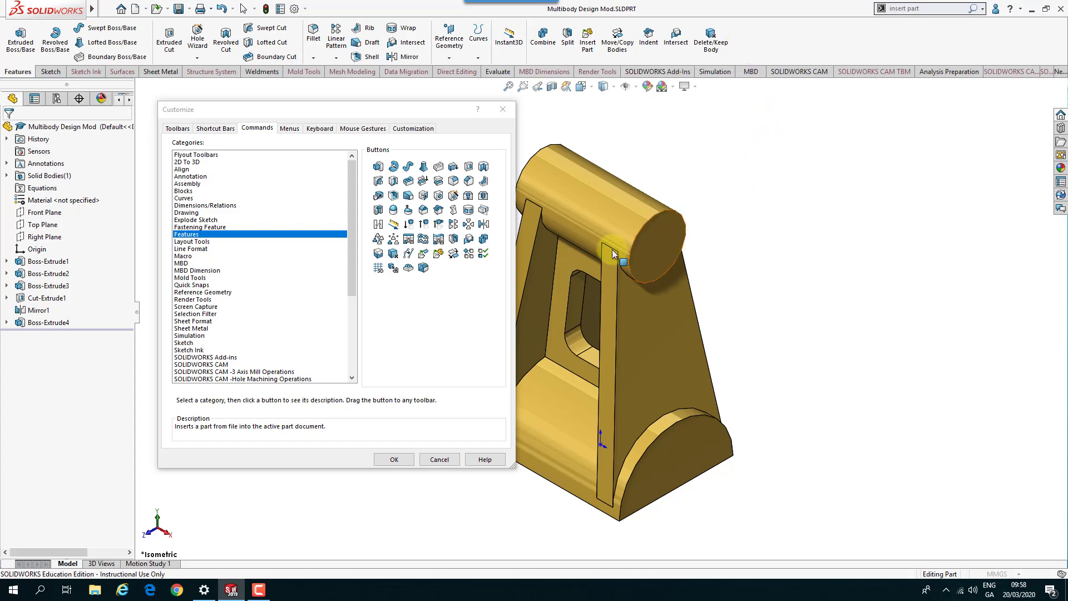
pyautogui.click(393, 460)
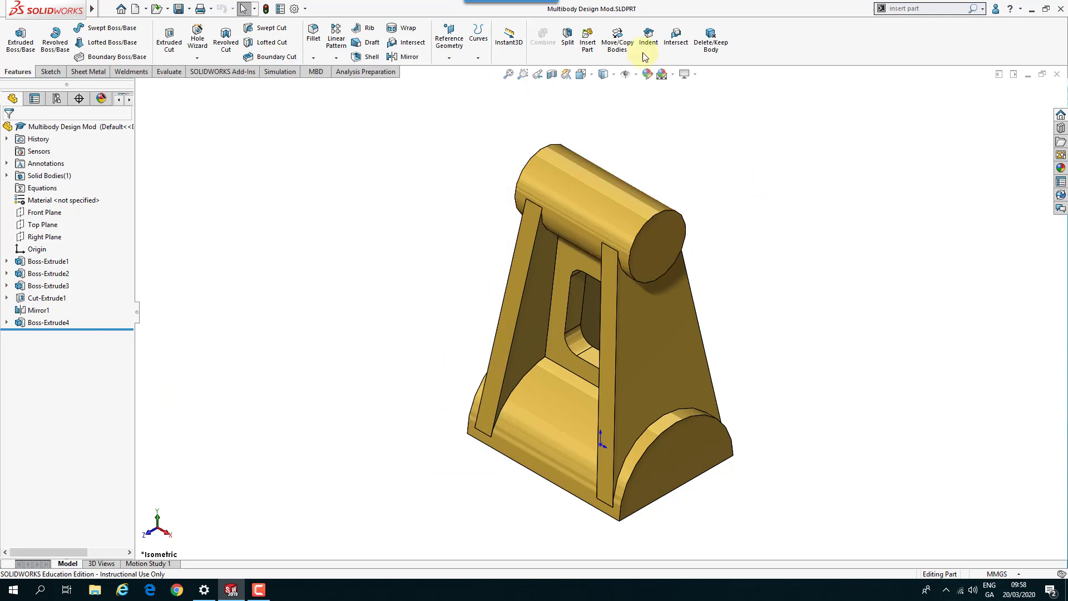
# Insert Mounting Lug.SLDPRT beside the model, with the option to locate the part with the Move/Copy feature enabled
pyautogui.click(589, 40)
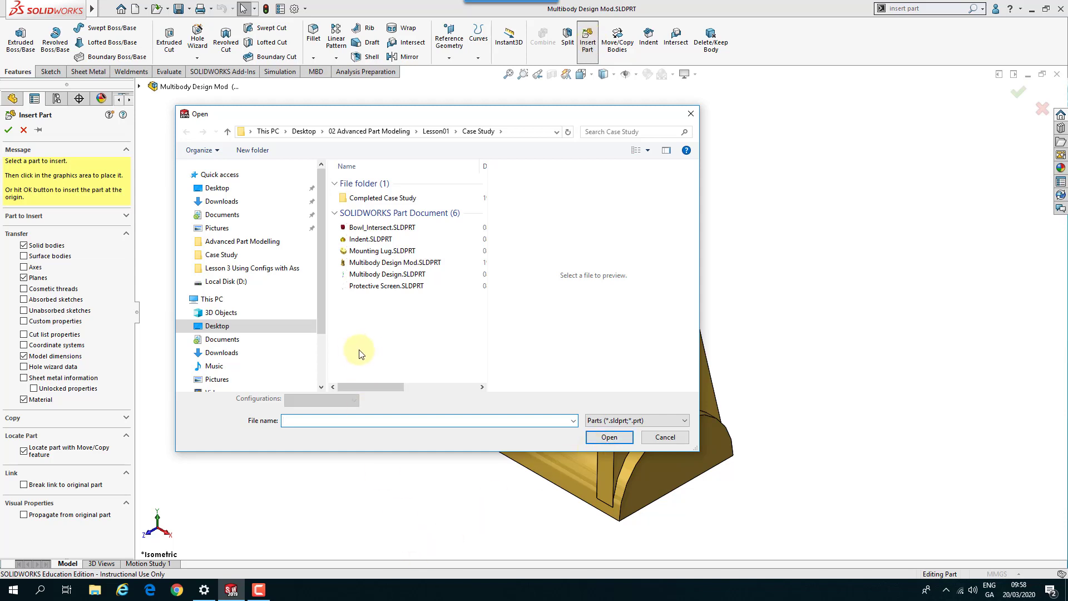
pyautogui.click(362, 251)
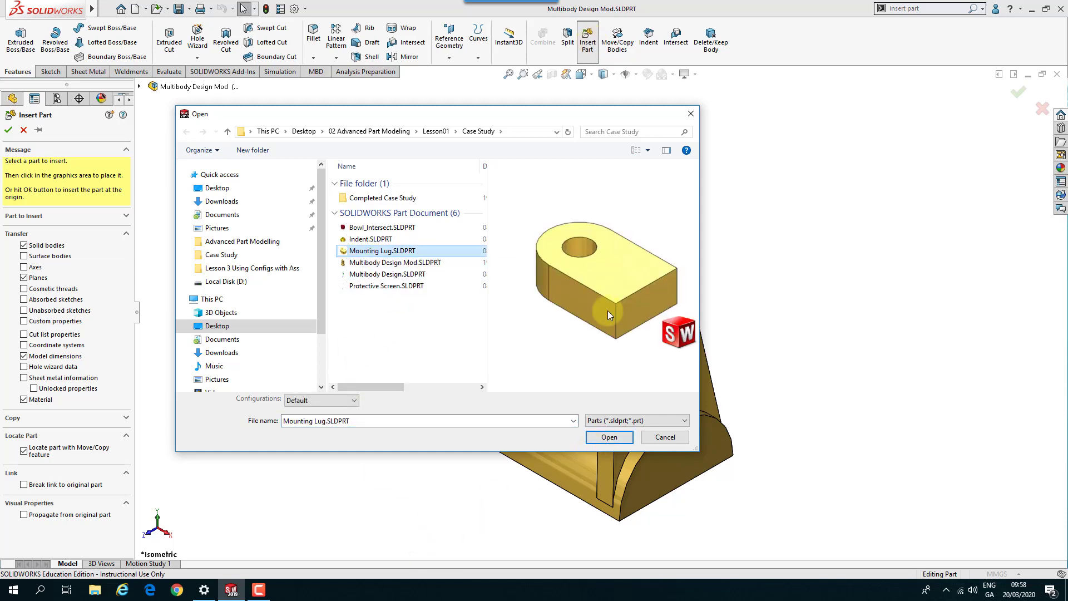
pyautogui.click(608, 437)
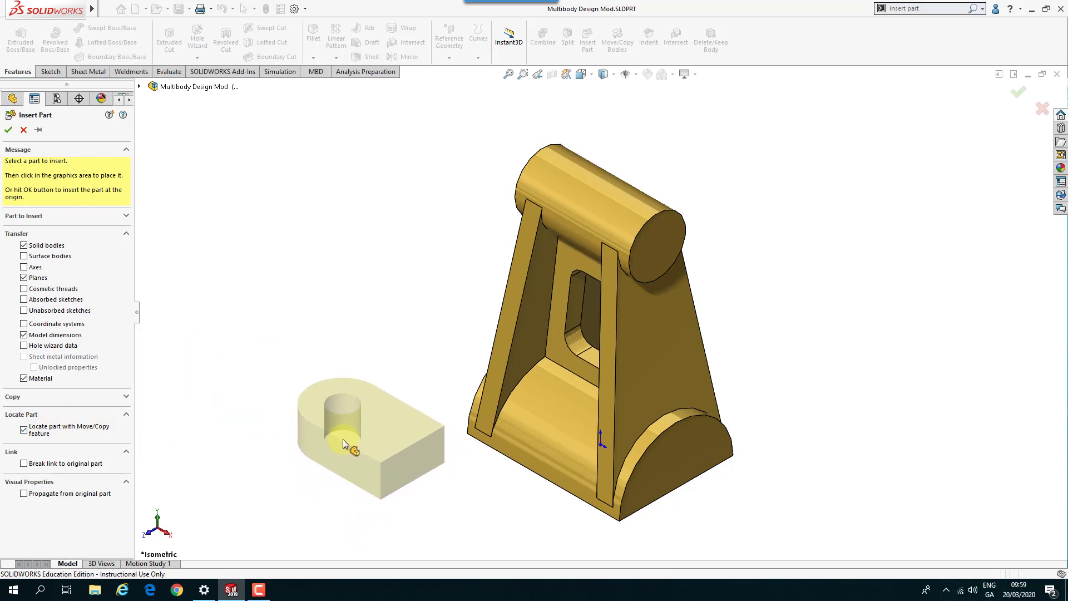
pyautogui.click(344, 440)
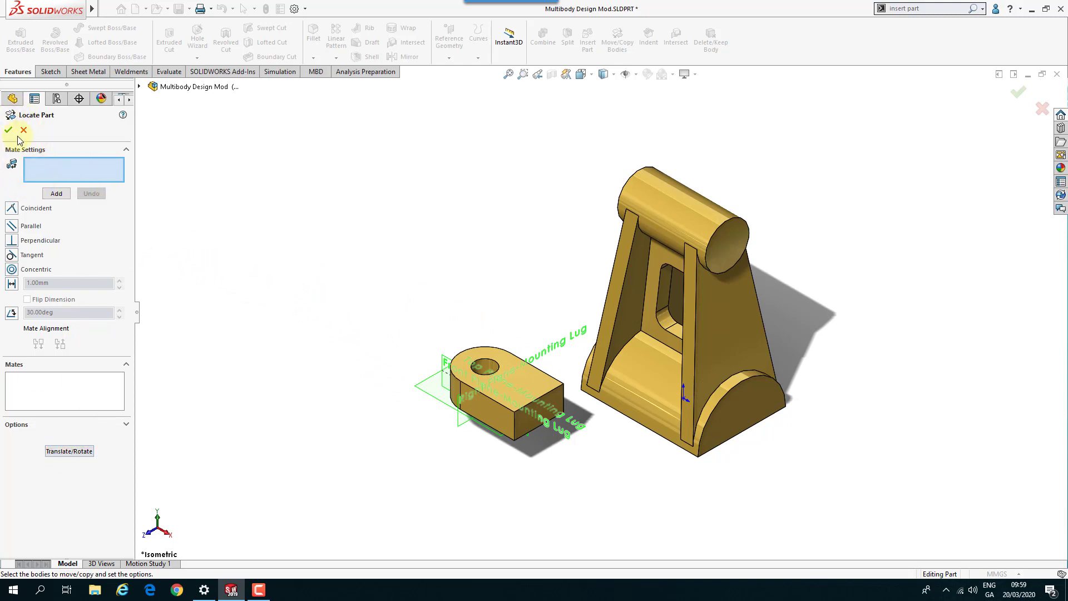
# Compare the Translate/Rotate settings with the mate constraint settings for locating the inserted part
pyautogui.click(66, 452)
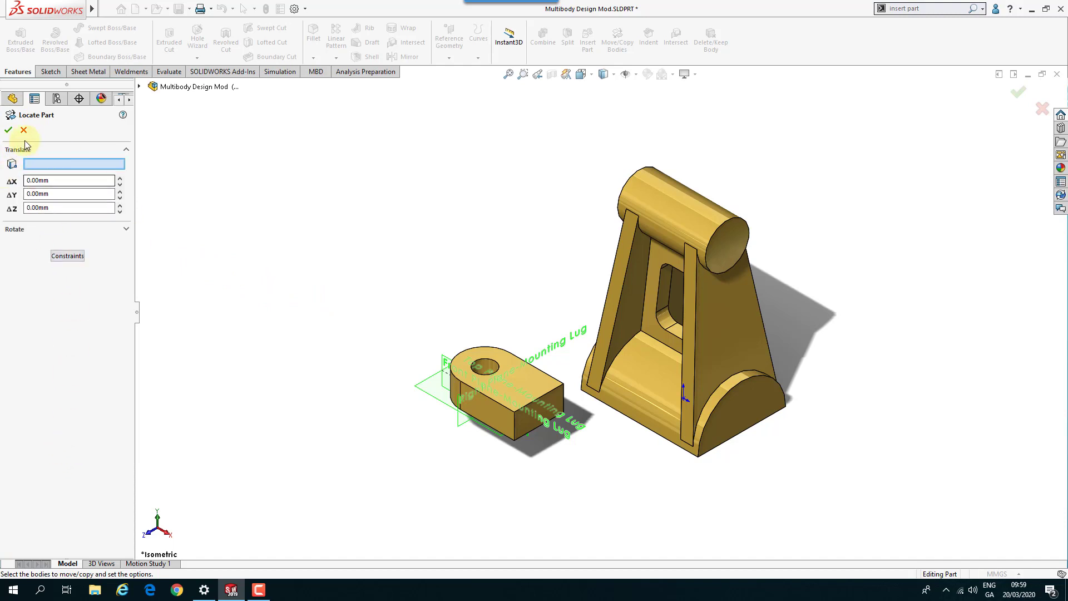
pyautogui.click(69, 259)
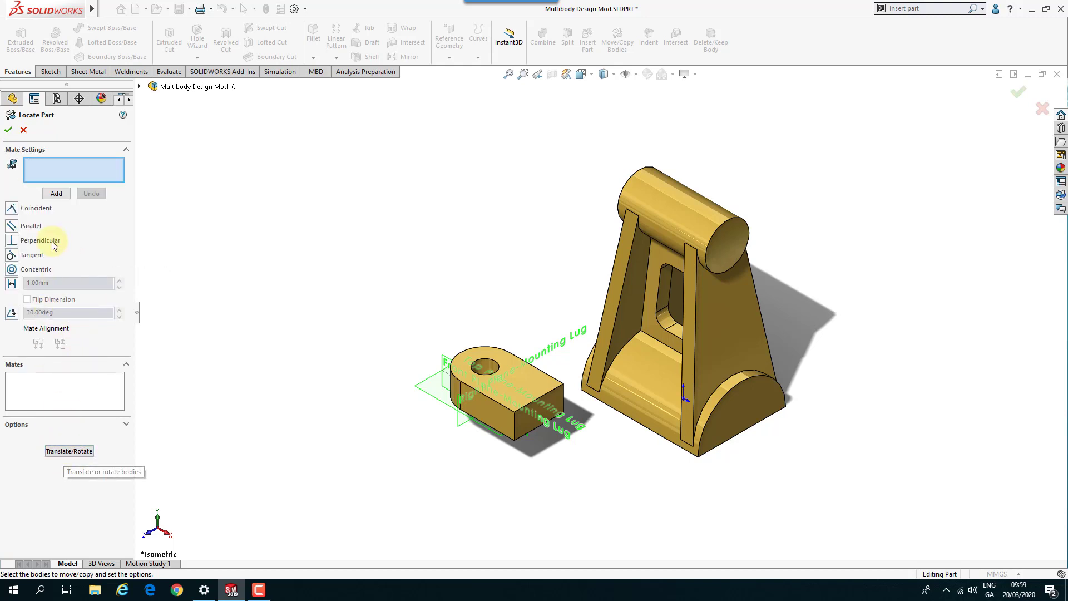
pyautogui.click(69, 451)
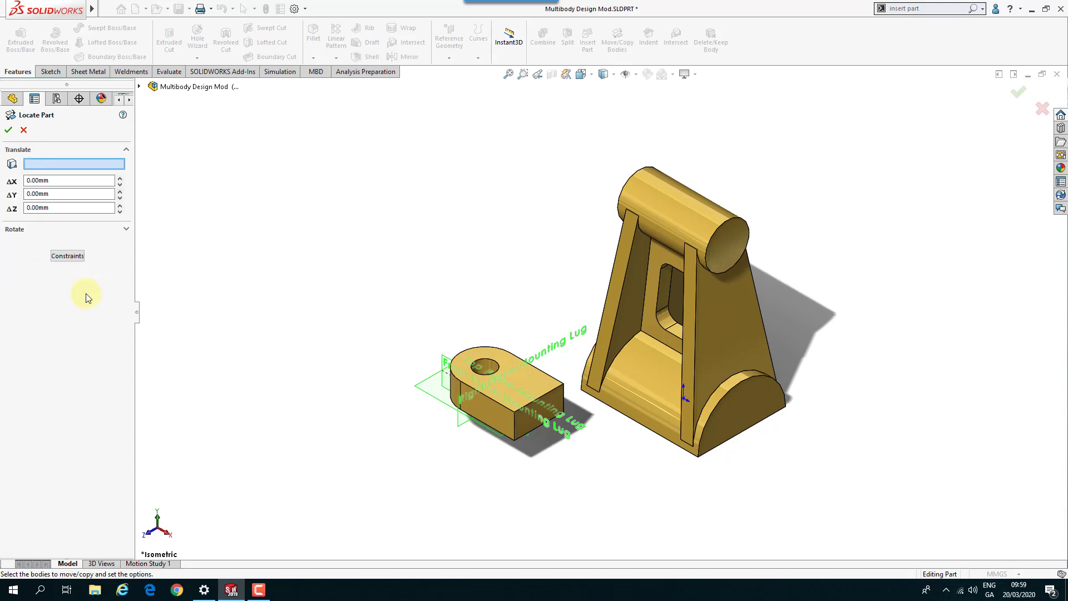
pyautogui.click(68, 256)
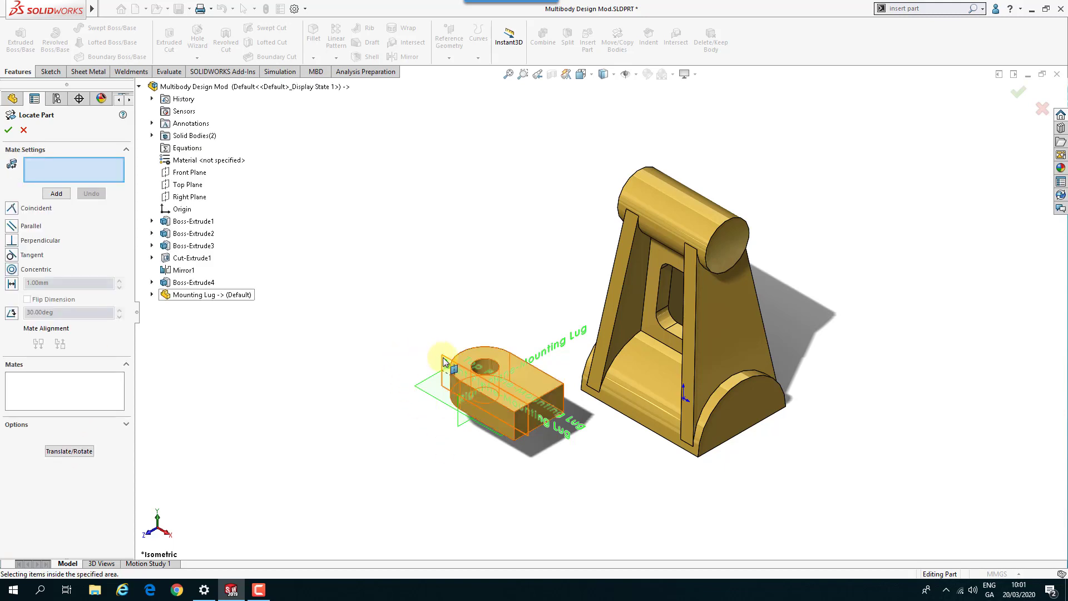
# Add a coincident mate between the Mounting Lug's Front Plane and the model's Right Plane, using the aligned orientation
pyautogui.click(443, 360)
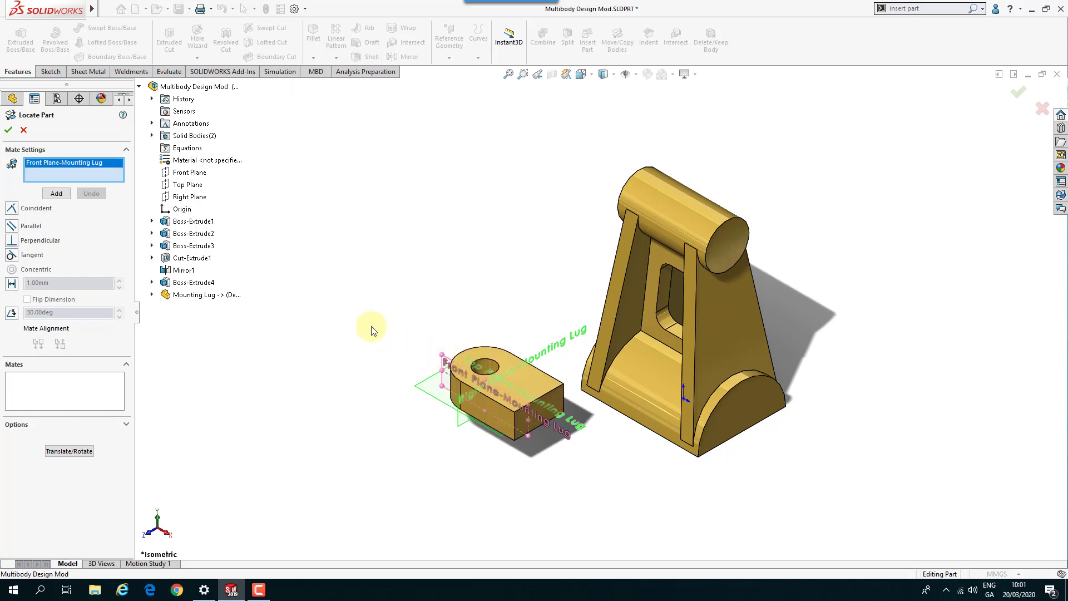
pyautogui.click(185, 199)
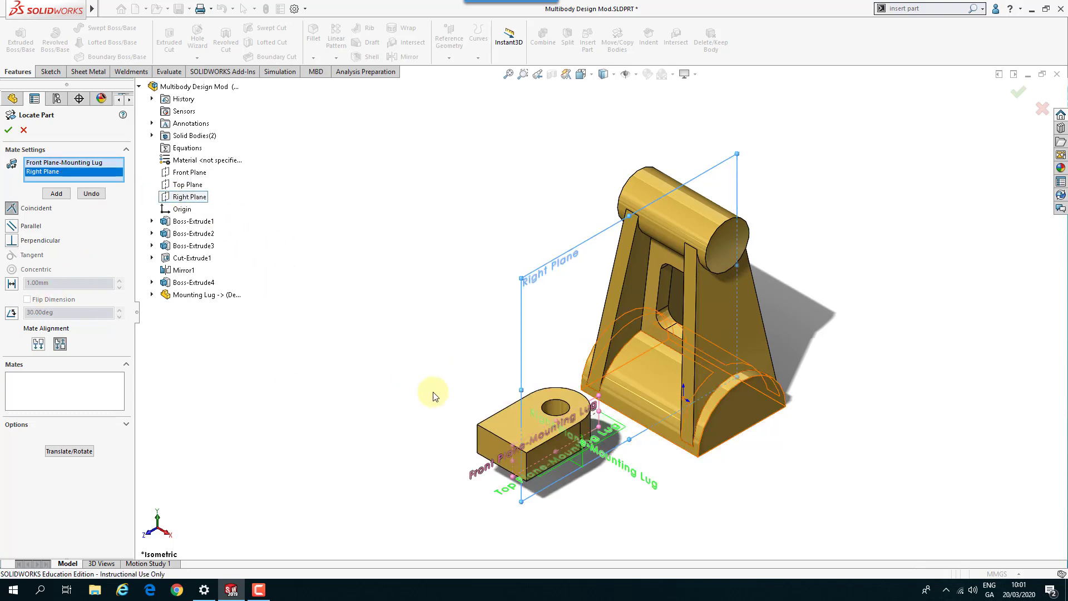
pyautogui.click(38, 344)
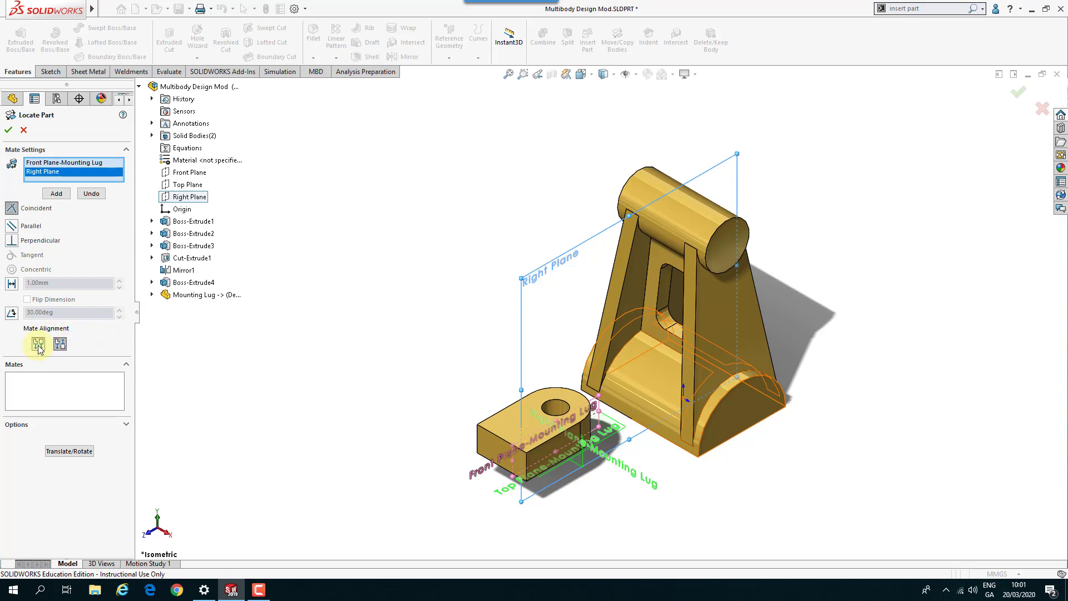
pyautogui.moveTo(406, 399); pyautogui.dragTo(417, 345, button='middle')
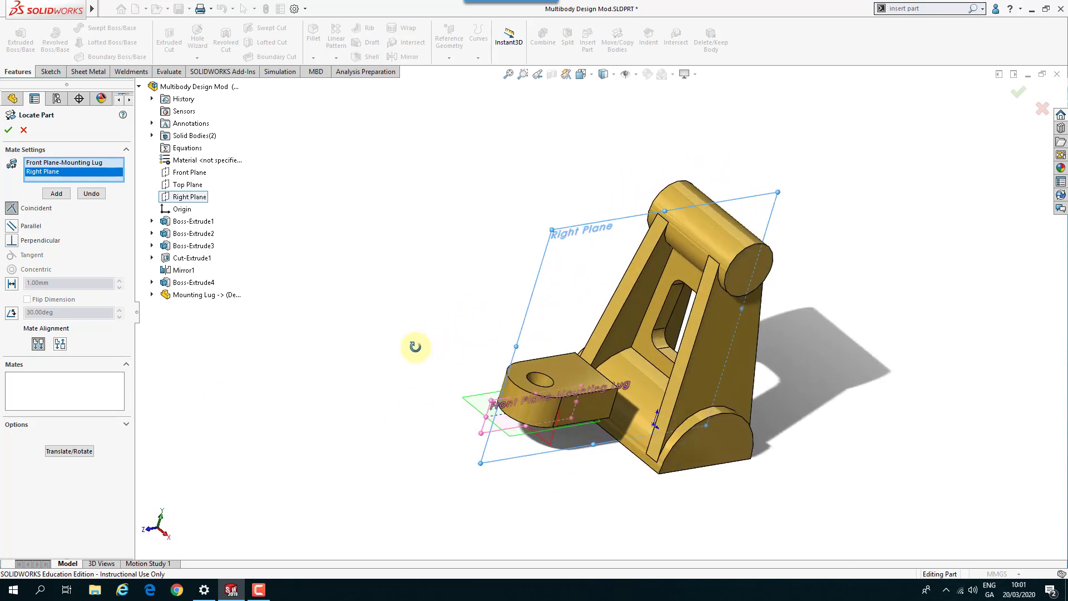
pyautogui.click(56, 193)
# Add a coincident mate between the Mounting Lug's flat underside and the bottom face of the model's base
pyautogui.moveTo(566, 436); pyautogui.dragTo(608, 226, button='middle')
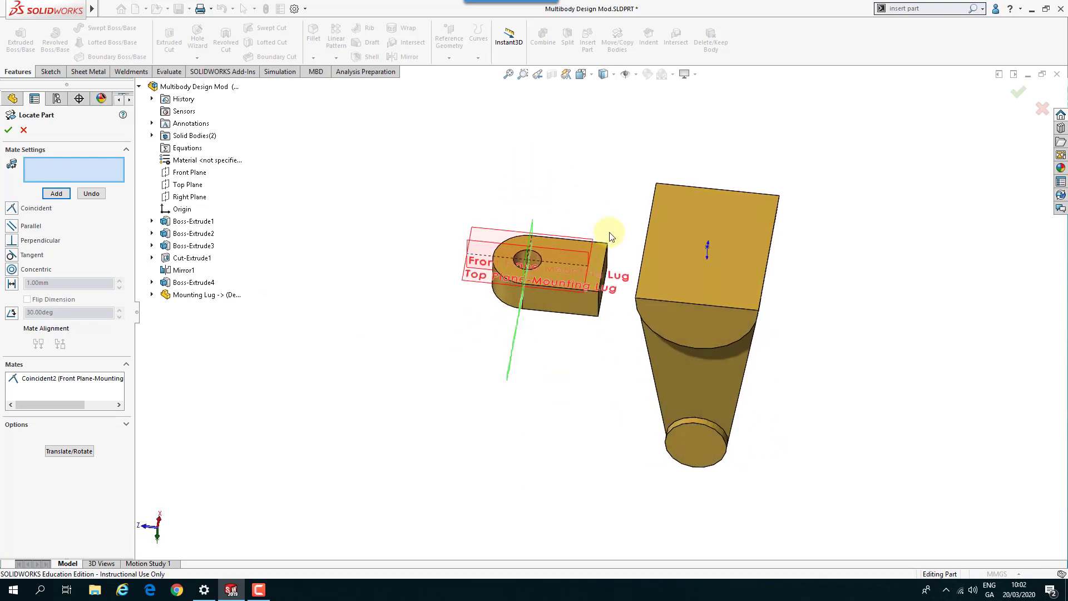
pyautogui.click(598, 261)
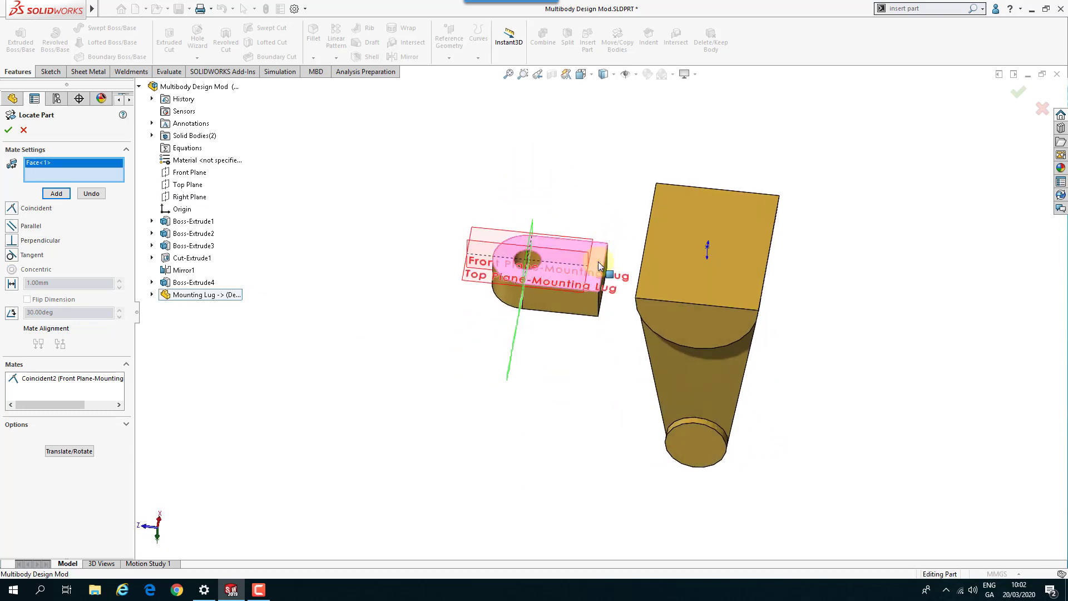
pyautogui.click(681, 240)
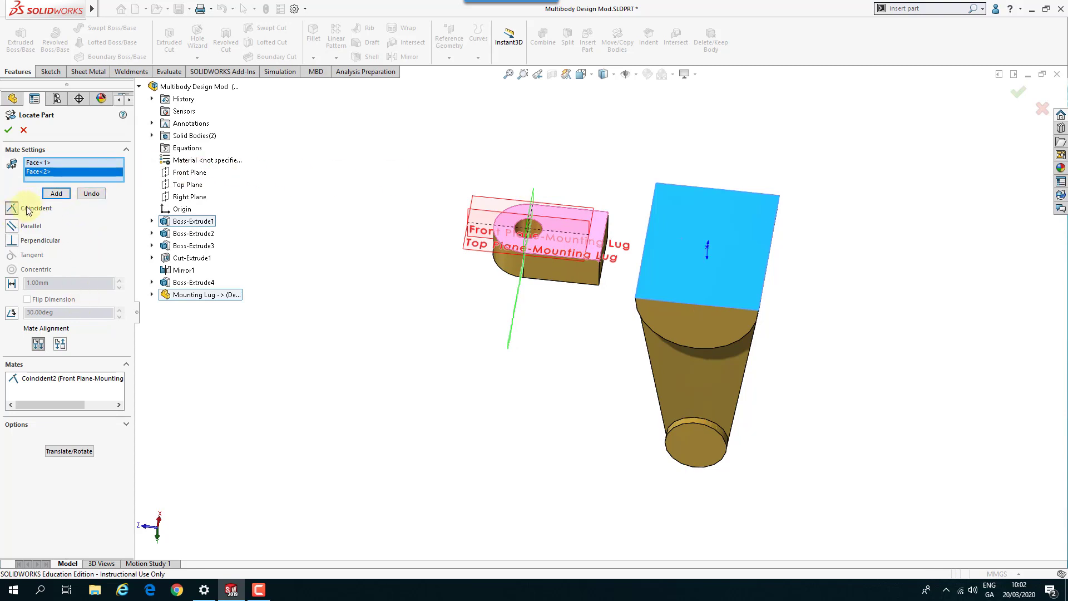
pyautogui.click(56, 195)
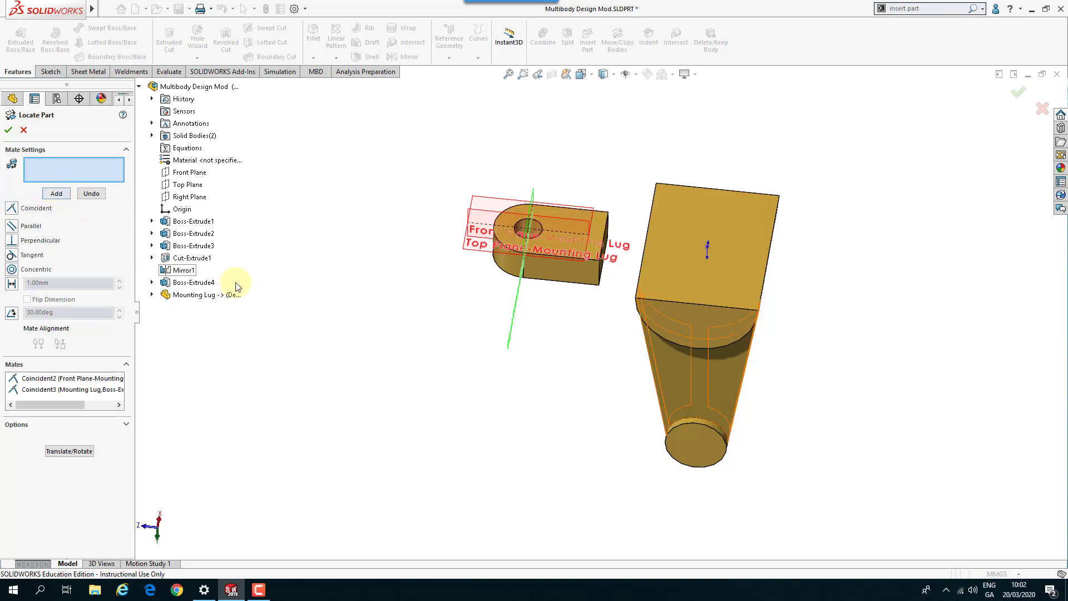
# Add a distance mate between the Mounting Lug's Right Plane and the model's Front Plane, raising the distance to 38 mm
pyautogui.moveTo(453, 160); pyautogui.dragTo(511, 546, button='middle')
pyautogui.scroll(-3, 612, 505)
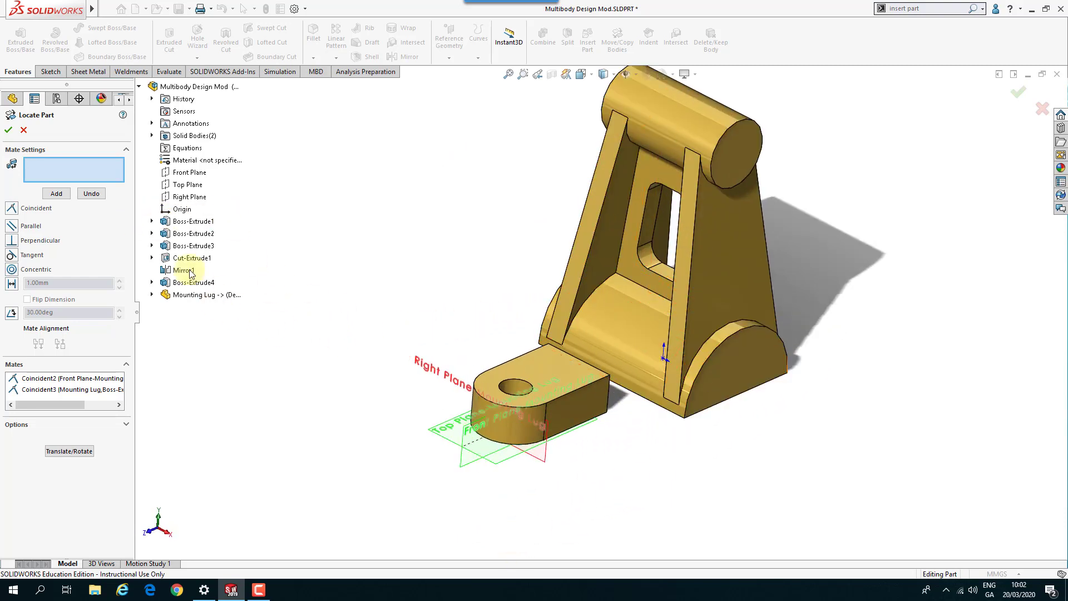
pyautogui.click(547, 464)
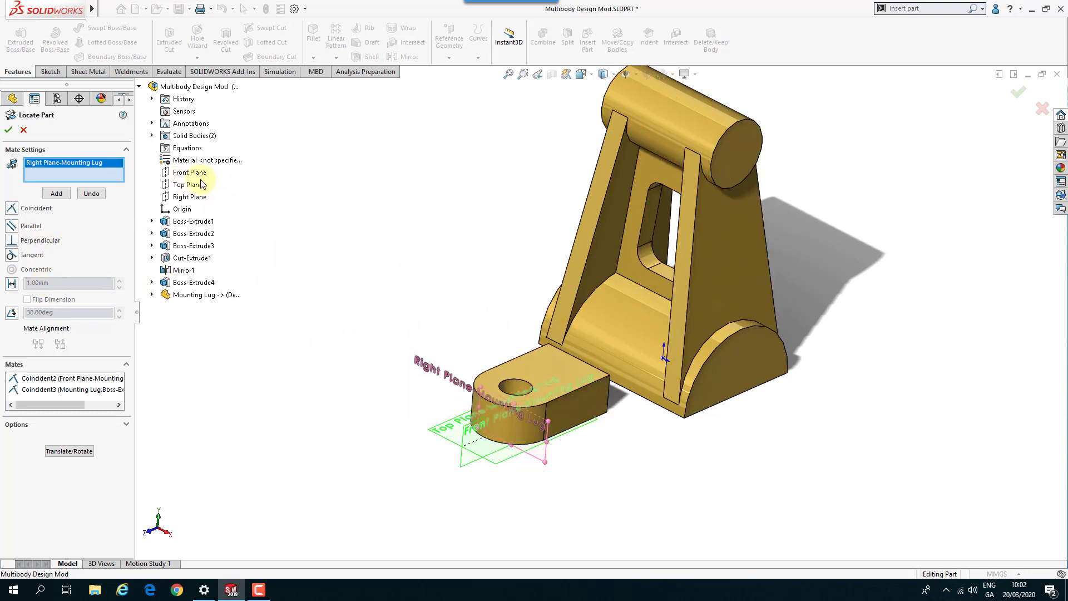
pyautogui.click(183, 174)
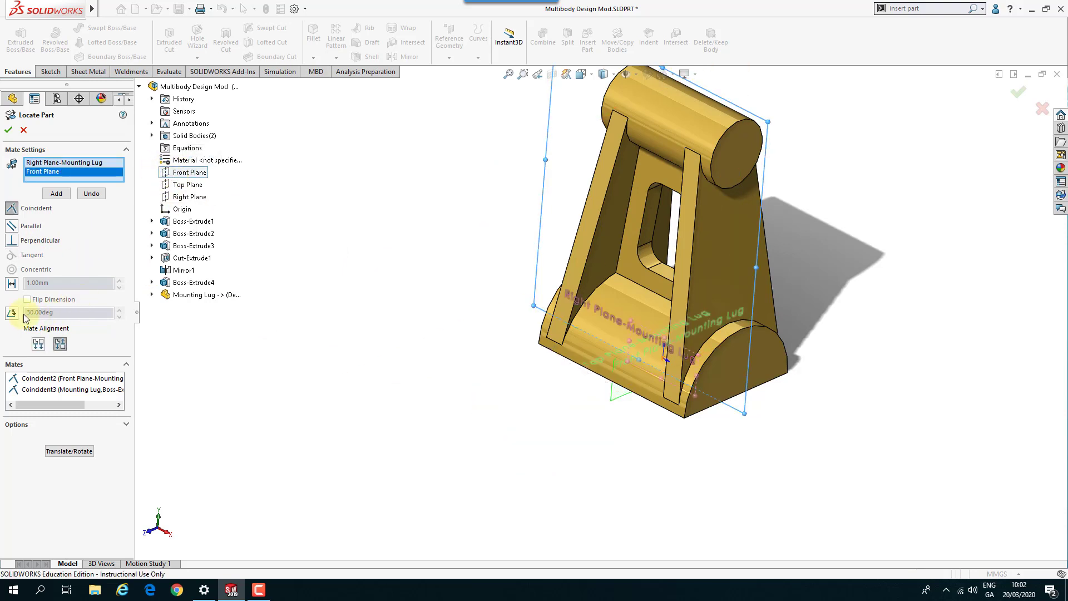
pyautogui.click(12, 284)
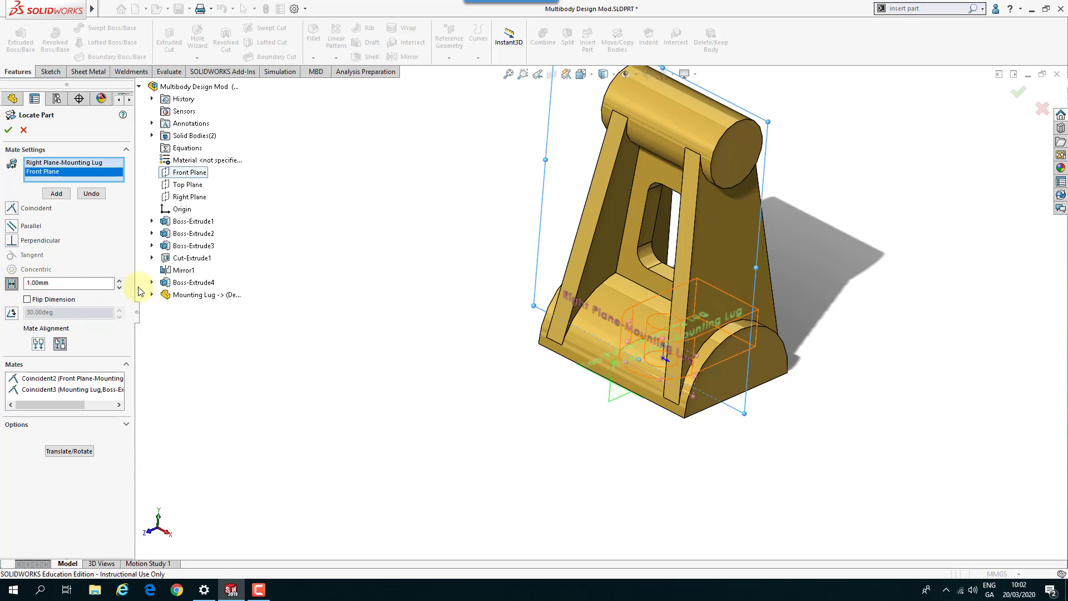
pyautogui.moveTo(121, 281); pyautogui.dragTo(120, 281)
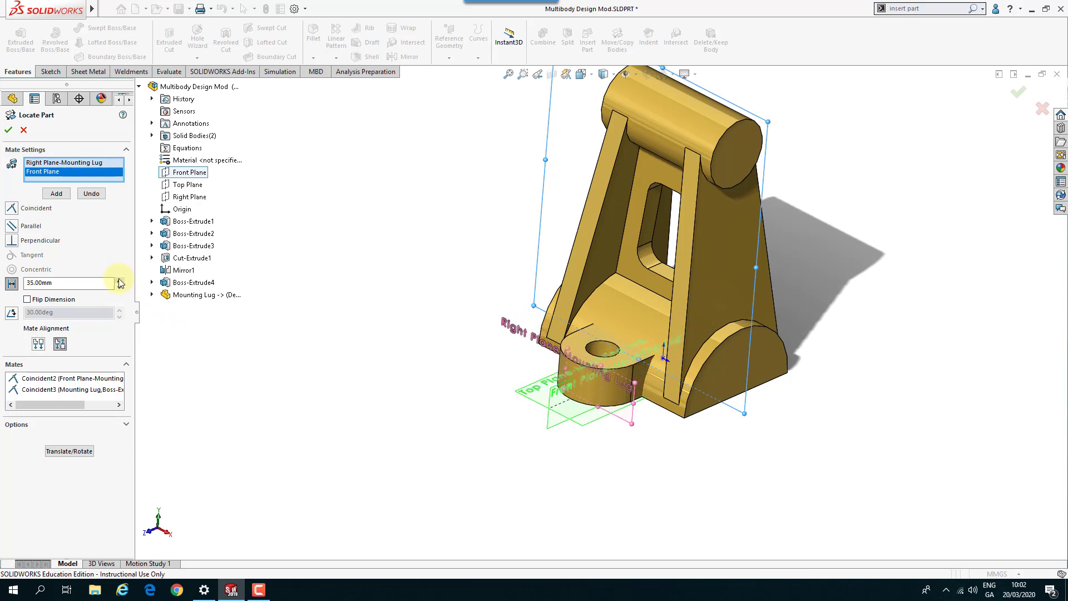
pyautogui.click(120, 280)
pyautogui.click(121, 281)
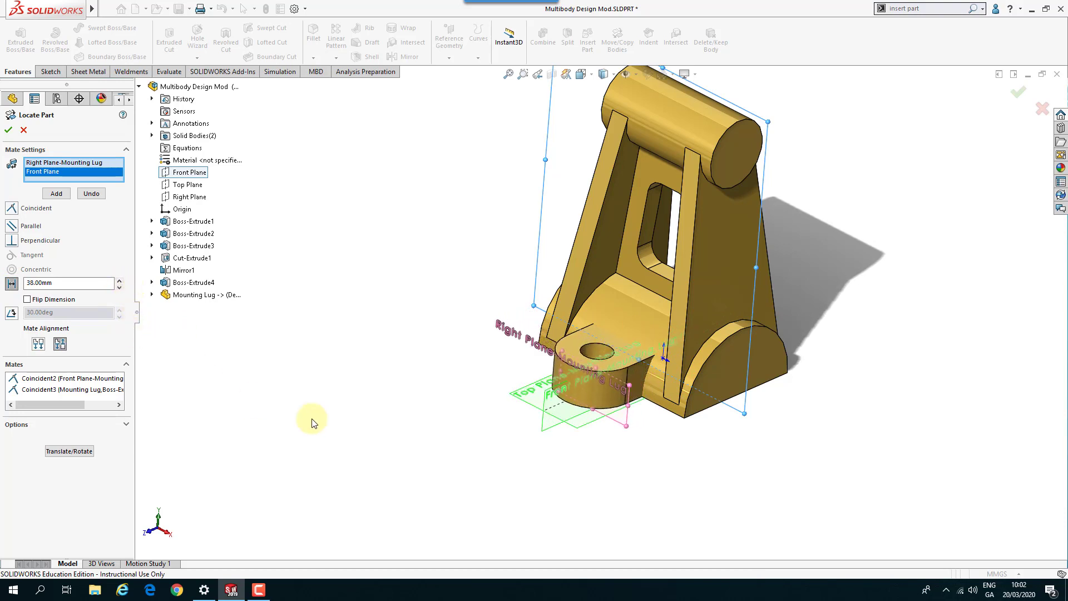
# Readjust the mate distance until the lug's hole sits clear of the base, and accept the part's location
pyautogui.moveTo(489, 391)
pyautogui.mouseDown(button='middle')
pyautogui.moveTo(479, 408)
pyautogui.moveTo(490, 405)
pyautogui.mouseUp(button='middle')
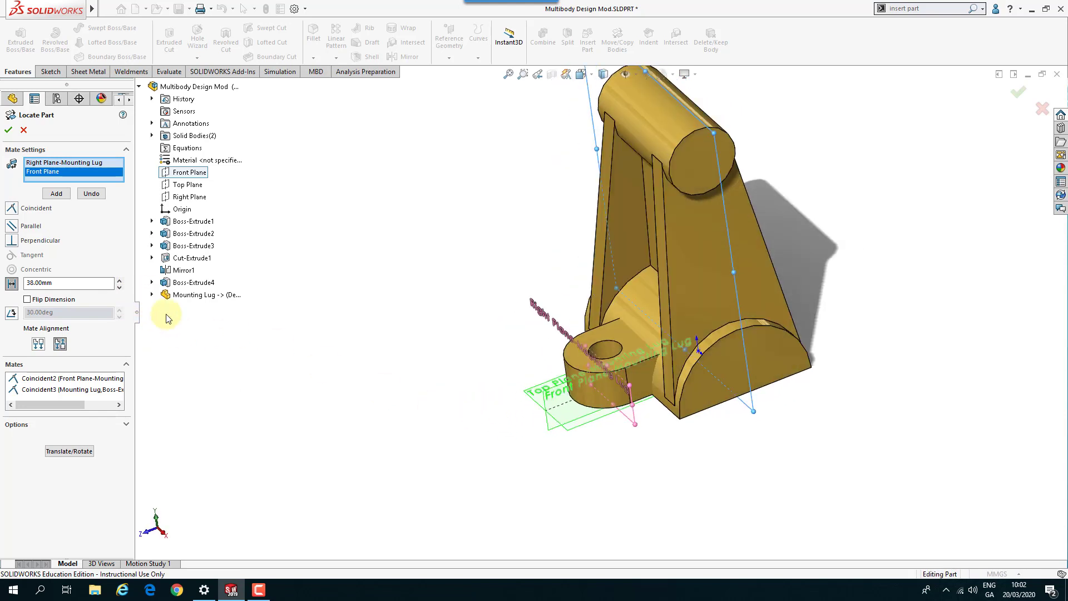
pyautogui.click(119, 288)
pyautogui.click(119, 288)
pyautogui.click(119, 288)
pyautogui.click(119, 289)
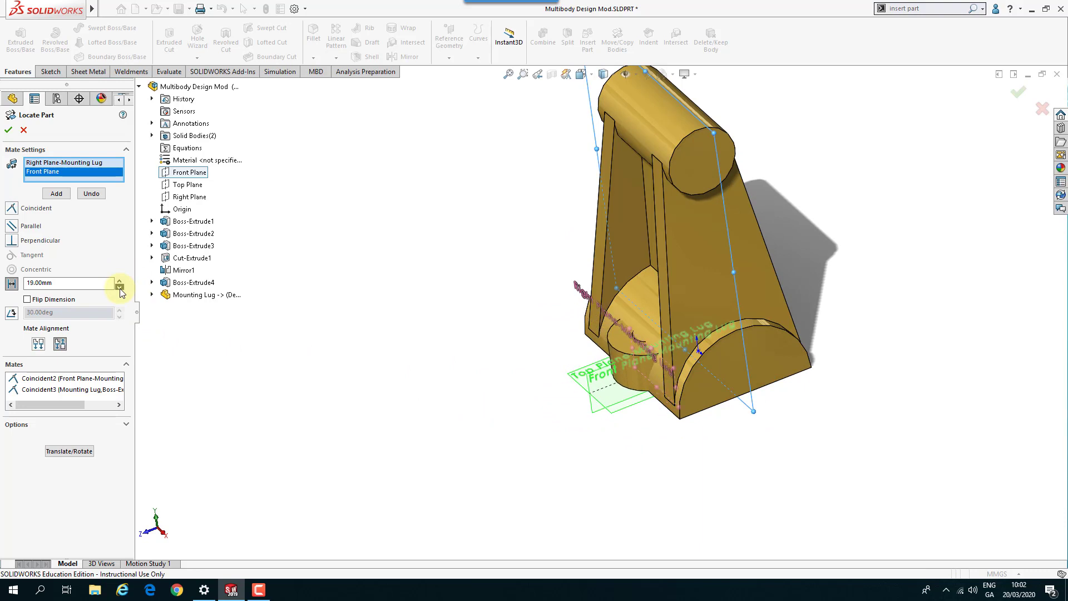
pyautogui.click(118, 280)
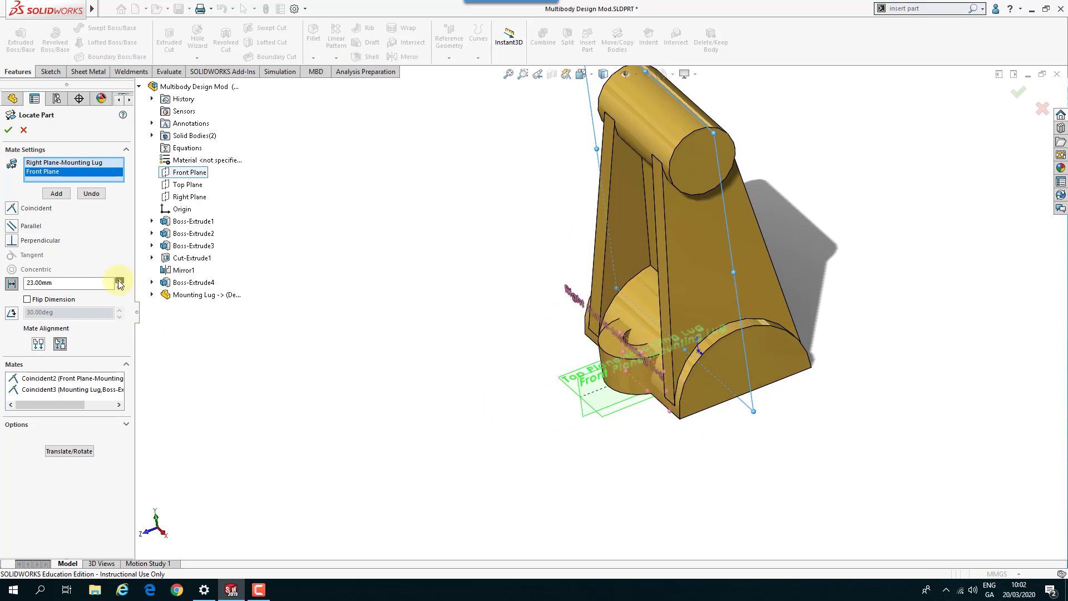
pyautogui.click(119, 280)
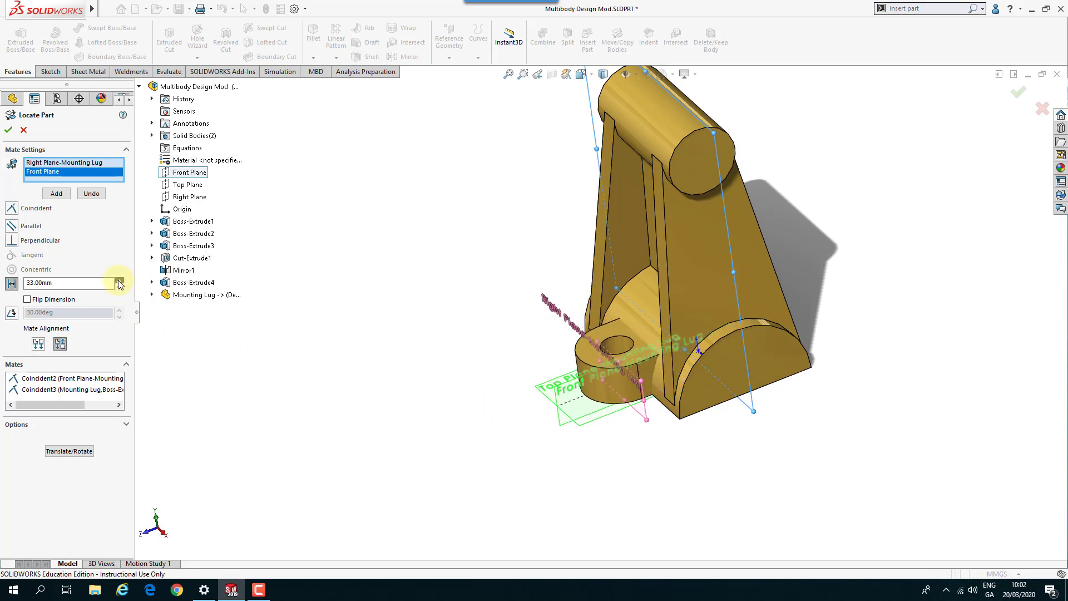
pyautogui.click(9, 132)
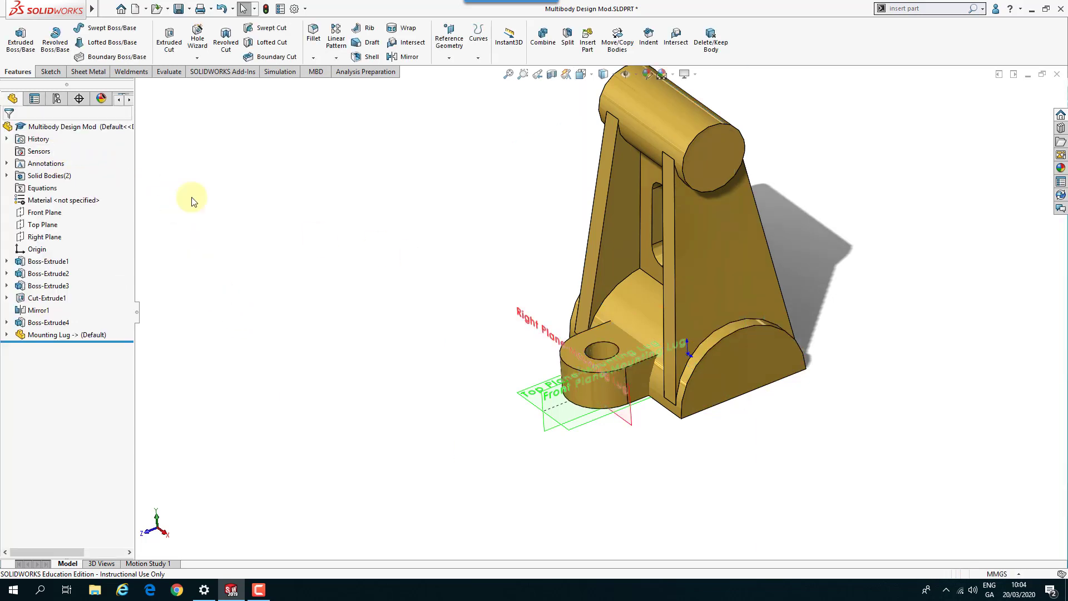
# Examine the solid bodies listed for the model and the inserted Mounting Lug feature
pyautogui.click(7, 175)
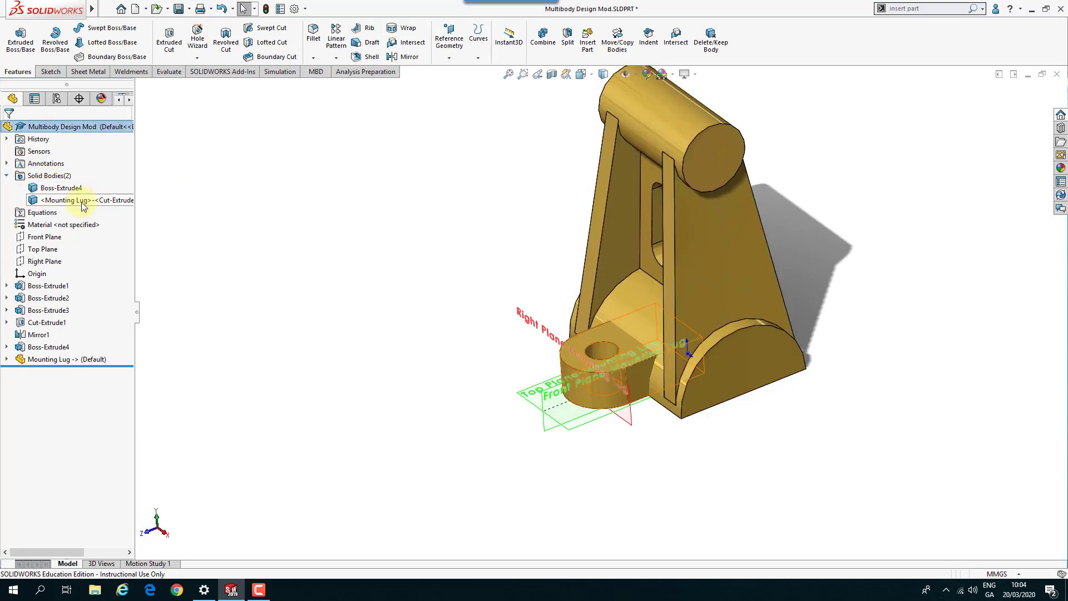
pyautogui.moveTo(84, 362)
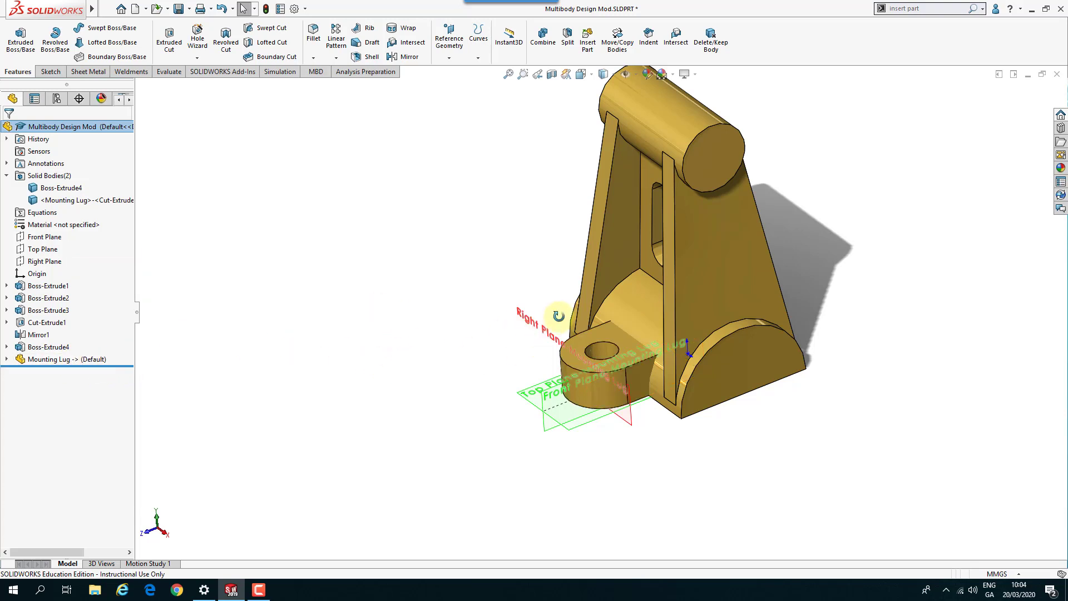
pyautogui.moveTo(558, 316)
pyautogui.mouseDown(button='middle')
pyautogui.moveTo(572, 298)
pyautogui.moveTo(560, 327)
pyautogui.moveTo(540, 336)
pyautogui.moveTo(529, 305)
pyautogui.moveTo(500, 303)
pyautogui.mouseUp(button='middle')
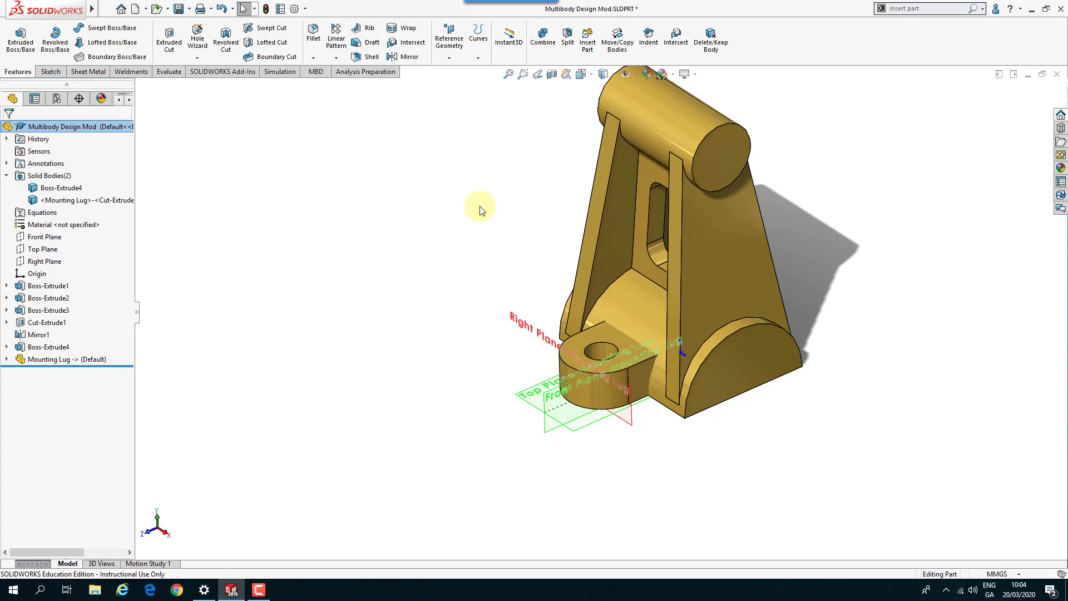
# Mirror the Mounting Lug body about the Front Plane with Merge solids off, after removing Body-Move/Copy2 from the features to mirror
pyautogui.click(406, 58)
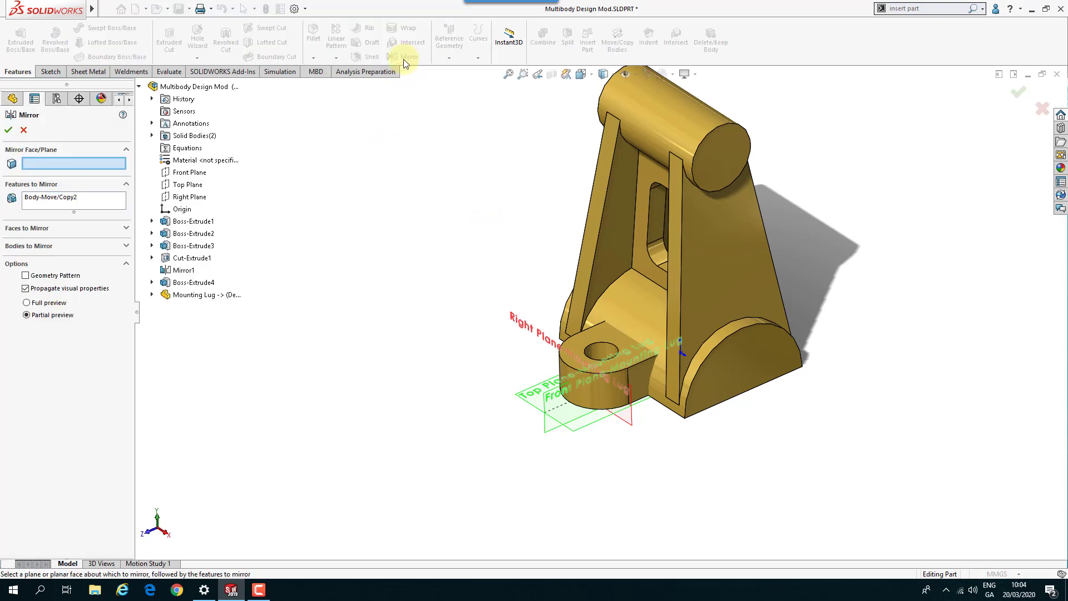
pyautogui.click(61, 200)
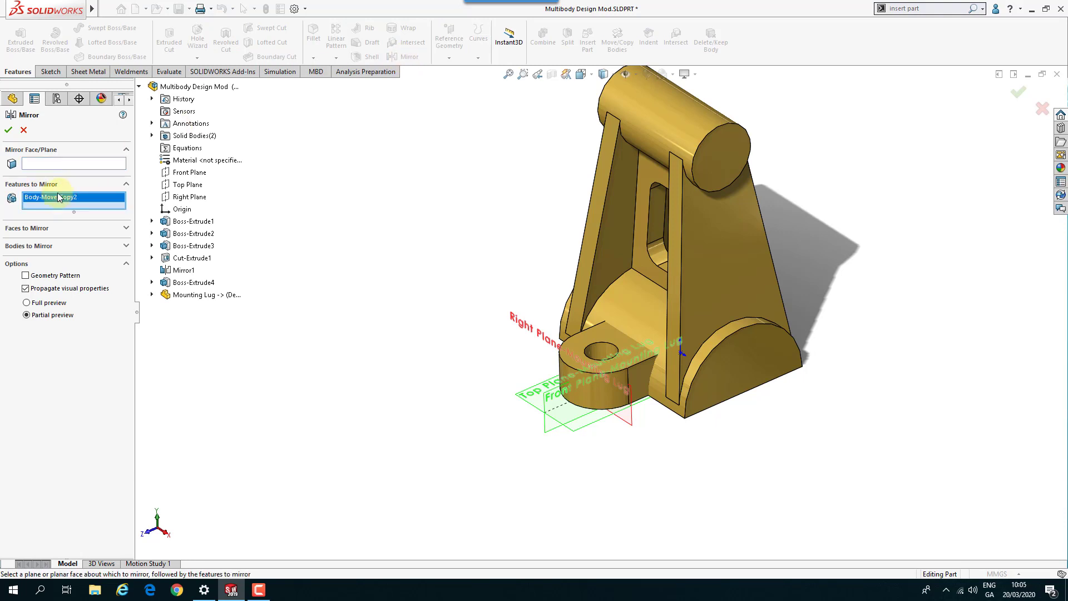
pyautogui.rightClick(61, 198)
pyautogui.click(84, 203)
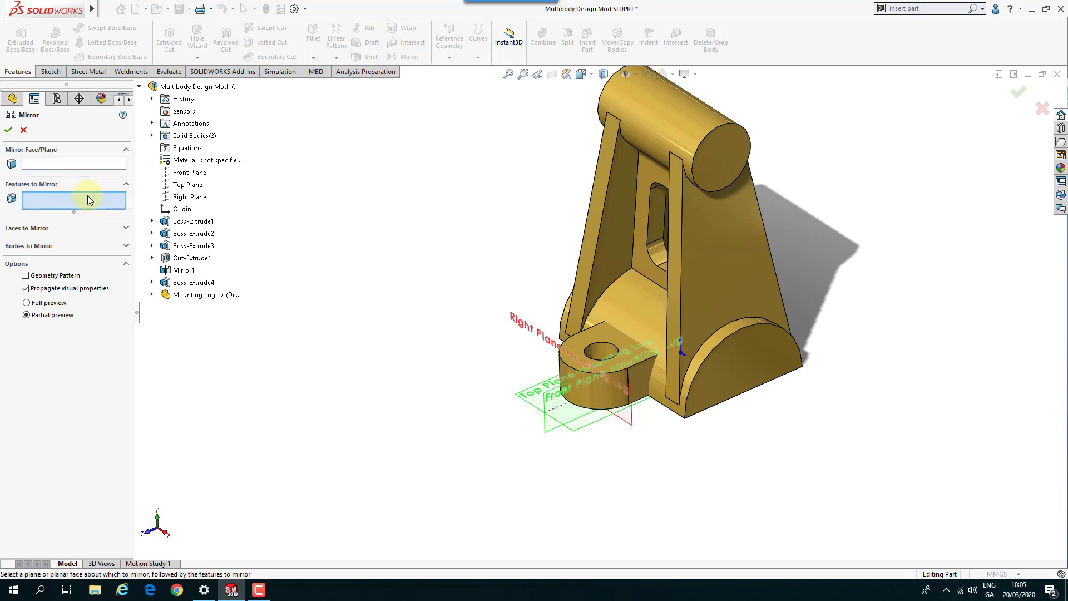
pyautogui.click(127, 246)
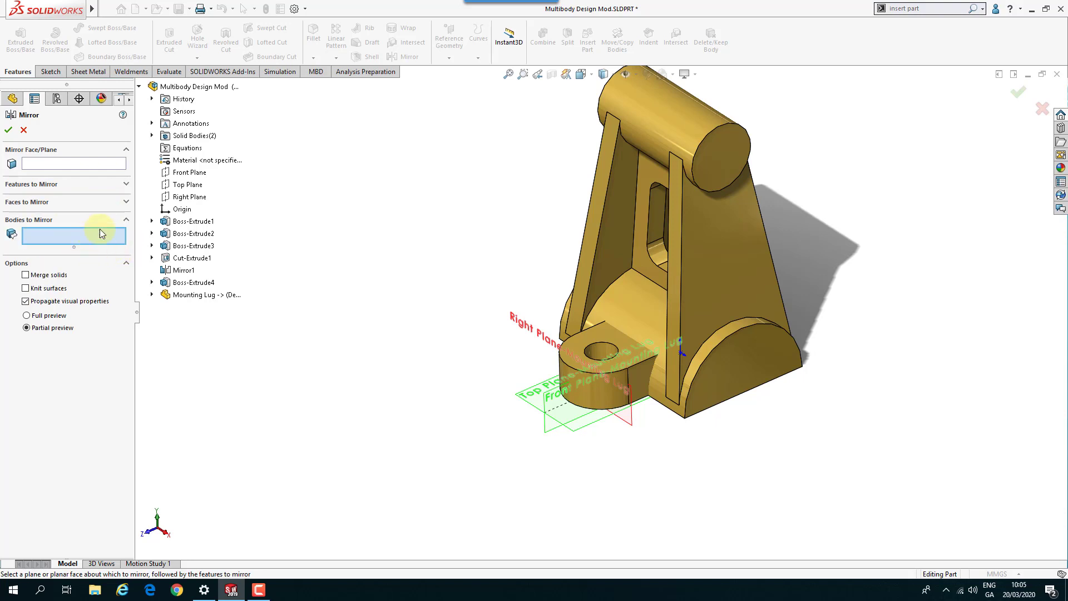
pyautogui.click(152, 135)
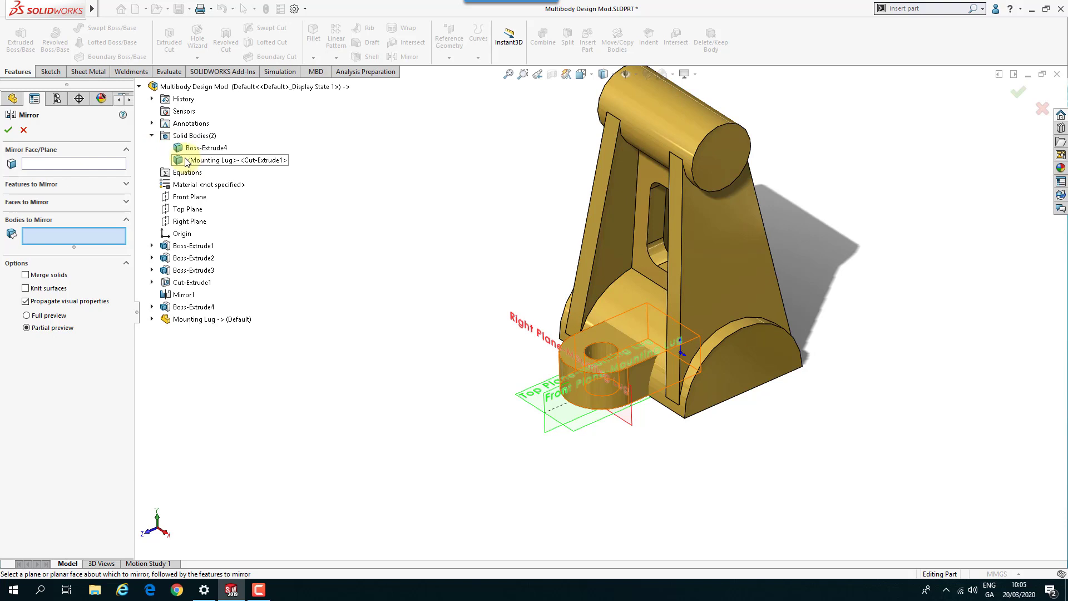
pyautogui.click(186, 161)
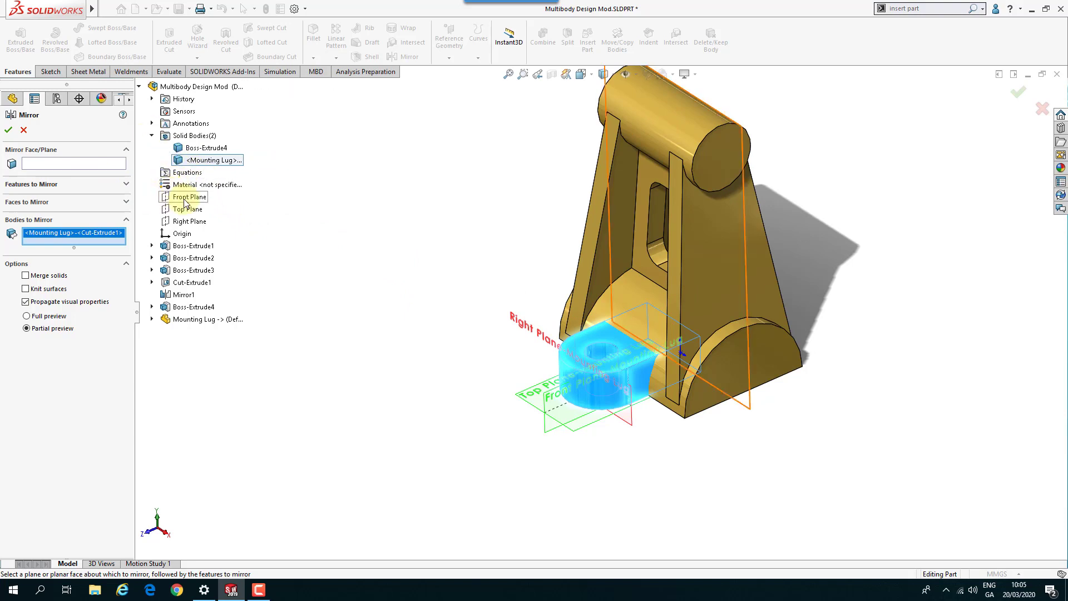
pyautogui.click(60, 164)
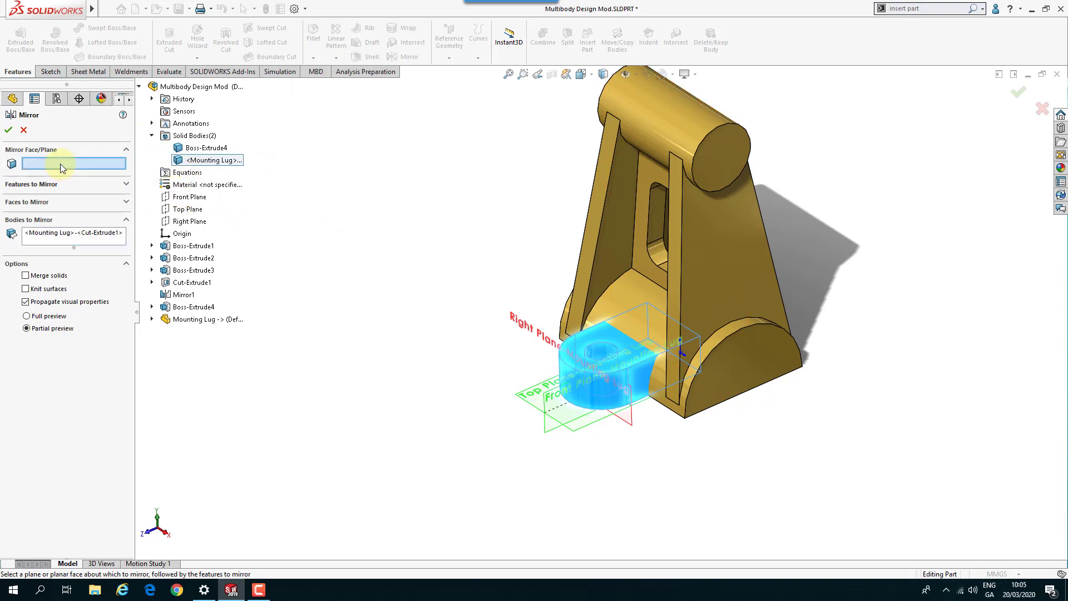
pyautogui.click(187, 198)
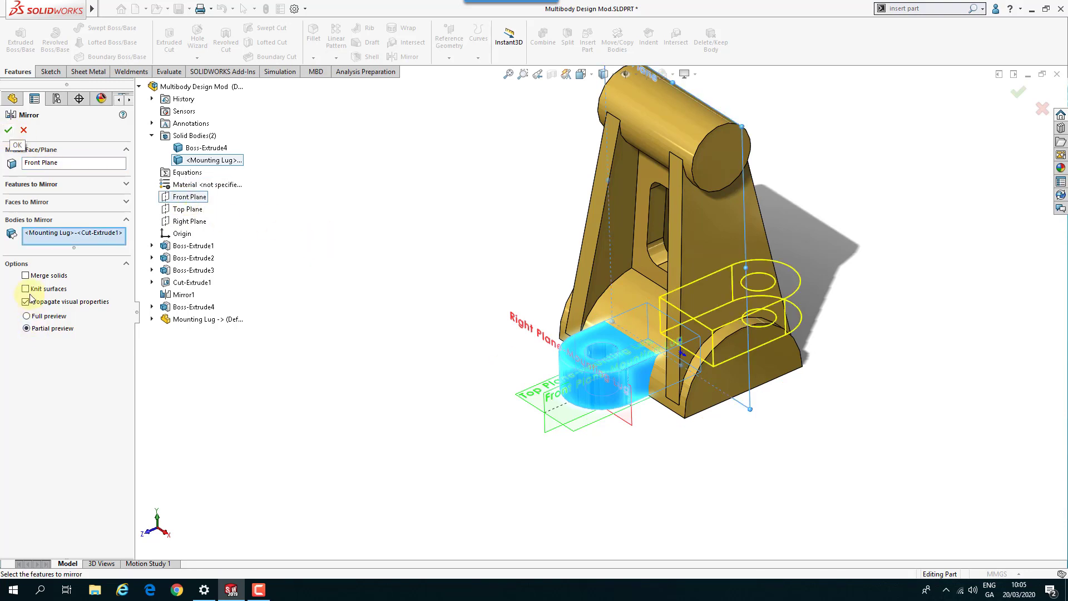
pyautogui.click(9, 131)
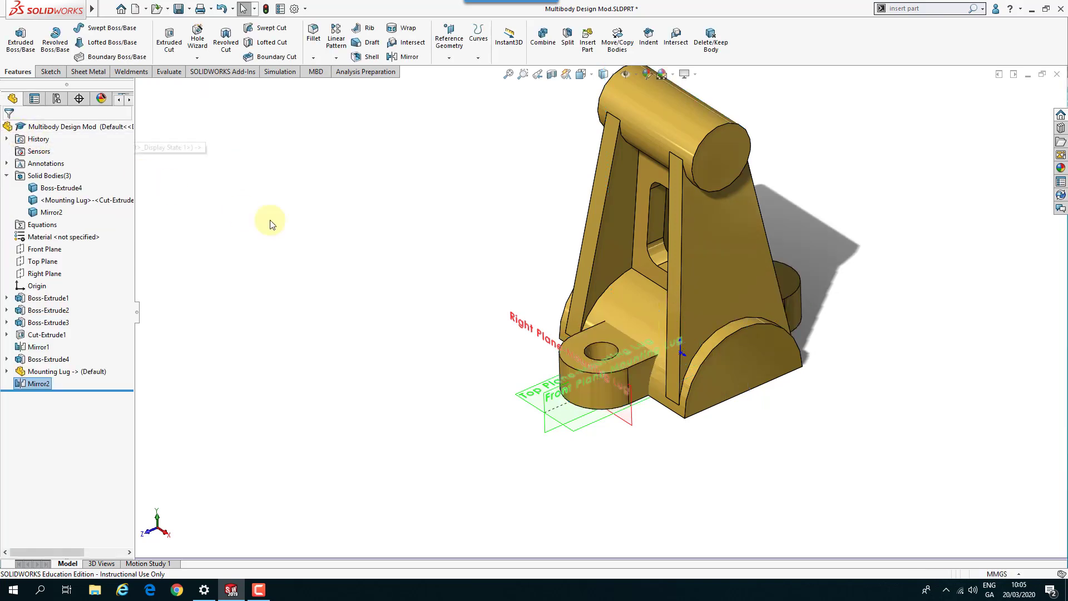
# Hide the Mounting Lug's Top, Front and Right planes
pyautogui.moveTo(305, 344); pyautogui.dragTo(349, 356, button='middle')
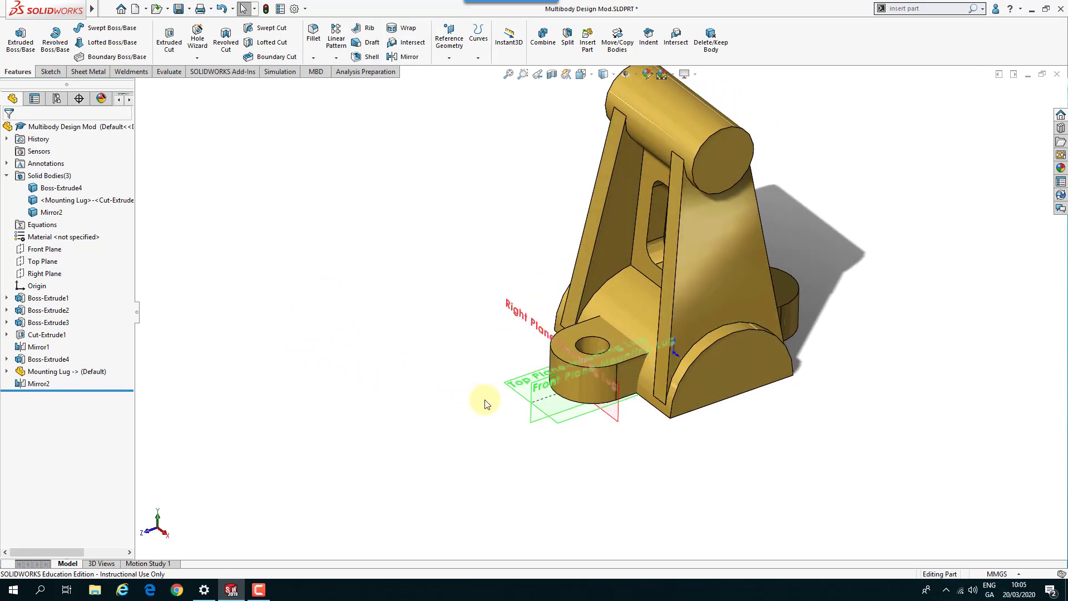
pyautogui.rightClick(520, 389)
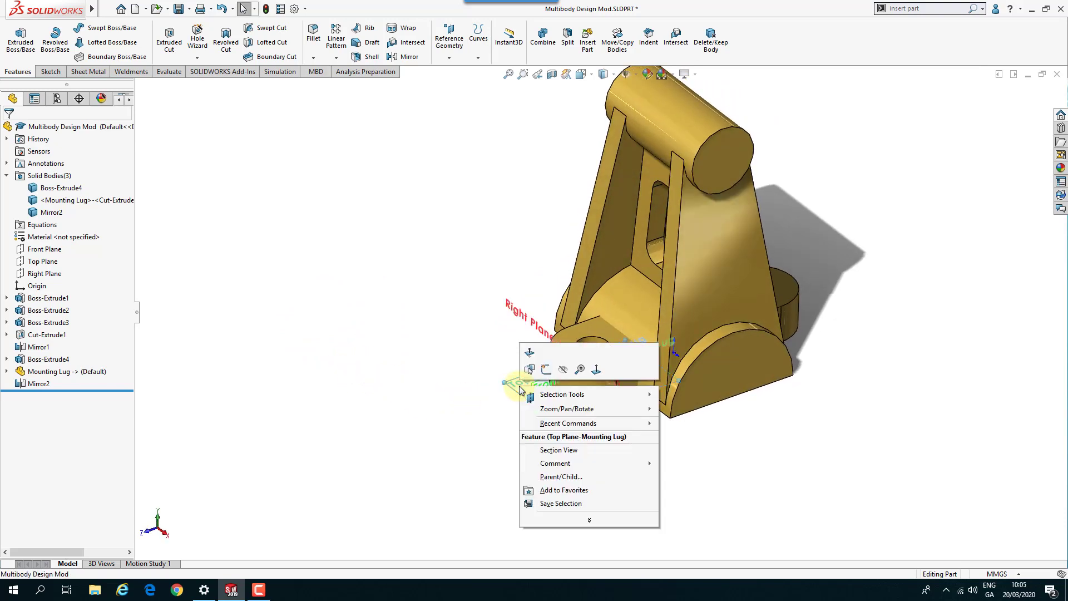
pyautogui.click(564, 365)
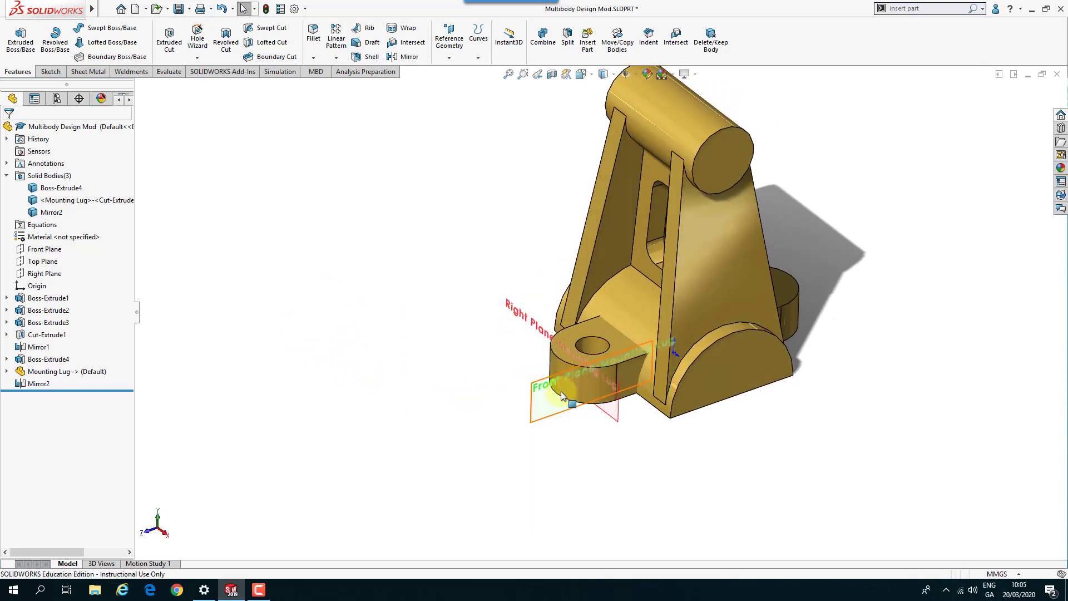
pyautogui.rightClick(548, 418)
pyautogui.click(592, 391)
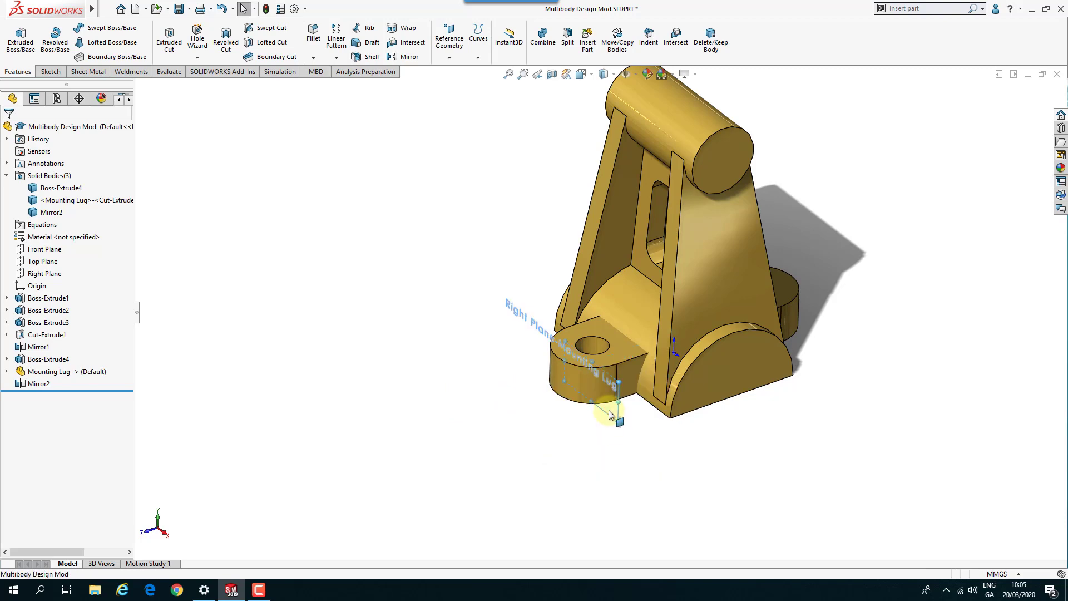
pyautogui.rightClick(612, 415)
pyautogui.click(654, 396)
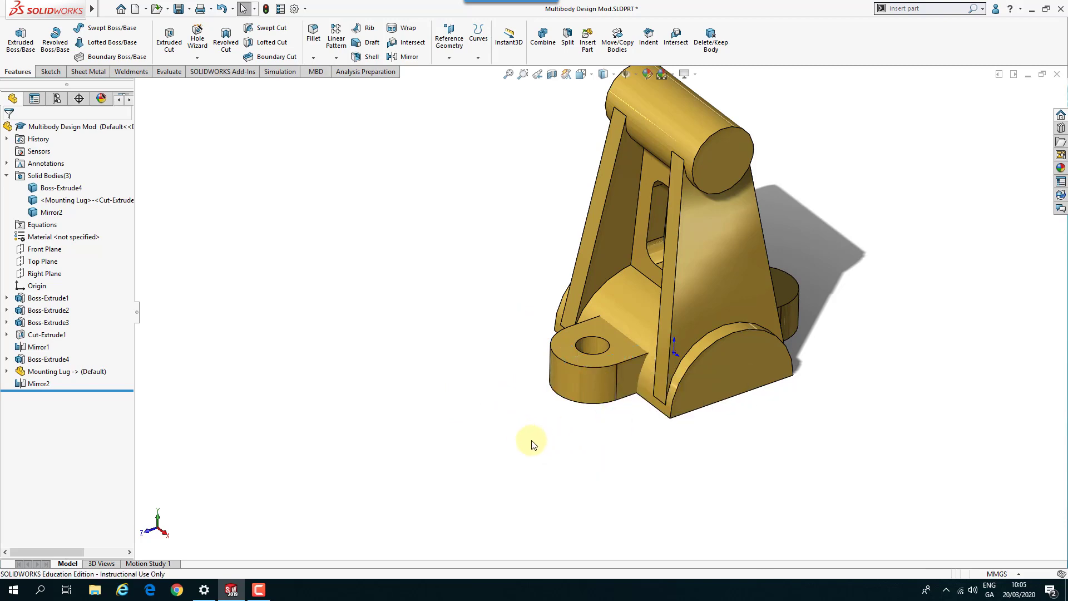
# Combine the main body, the mirrored lug and the Mounting Lug into one body with the Add operation, previewing the result first
pyautogui.moveTo(529, 465)
pyautogui.mouseDown(button='middle')
pyautogui.moveTo(519, 406)
pyautogui.moveTo(544, 451)
pyautogui.mouseUp(button='middle')
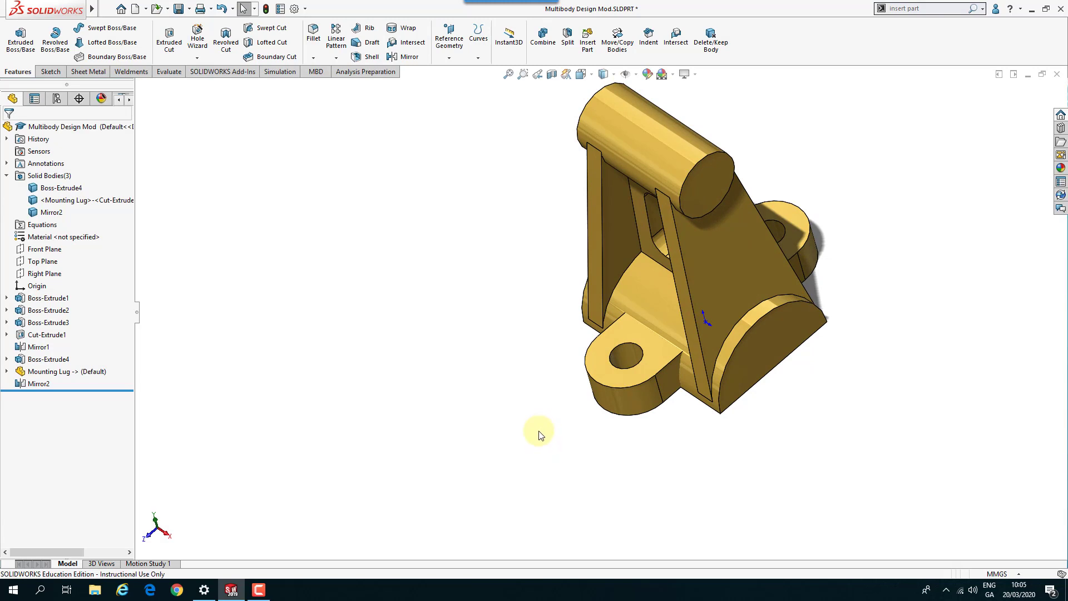
pyautogui.hotkey('ctrl', '7')
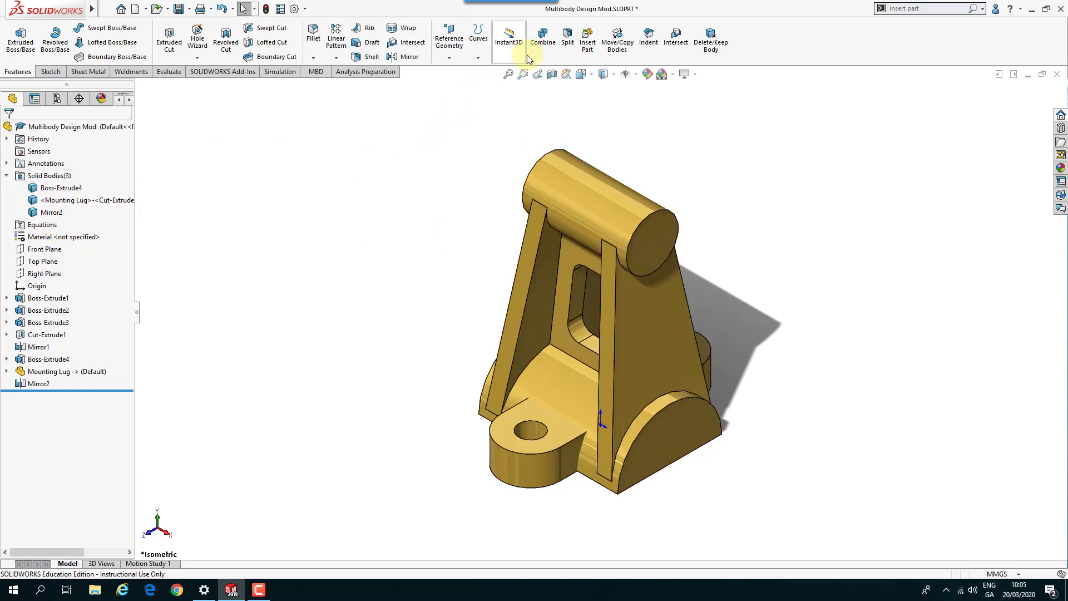
pyautogui.click(543, 44)
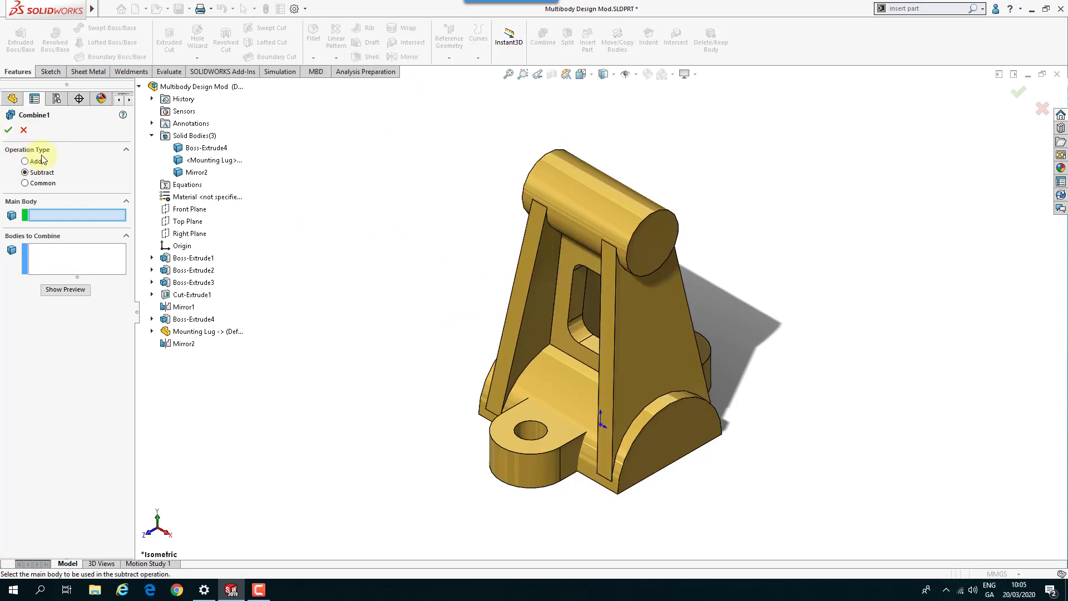
pyautogui.click(37, 183)
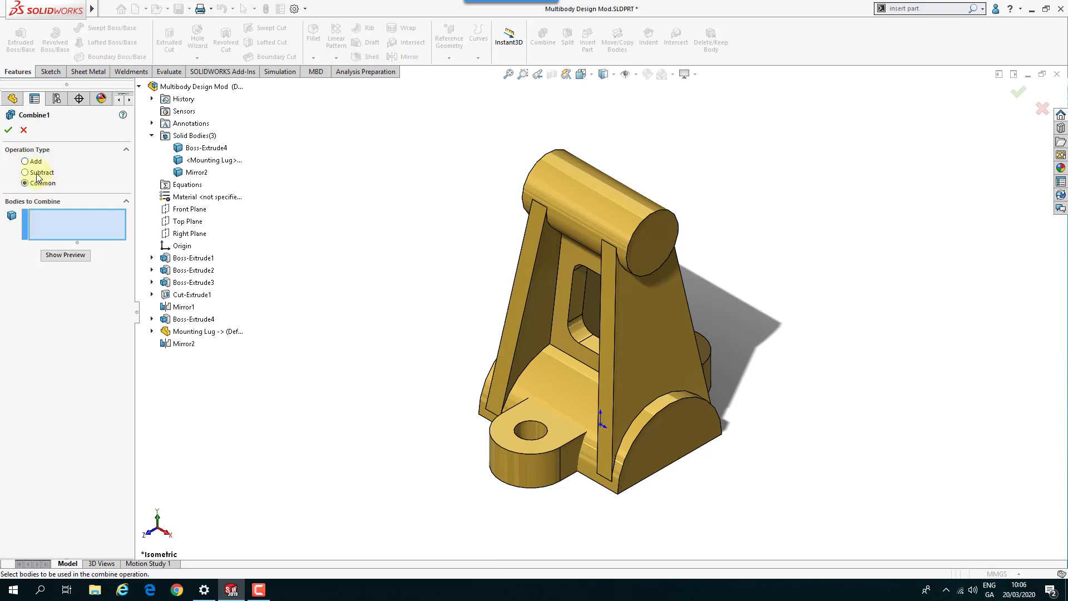
pyautogui.click(39, 173)
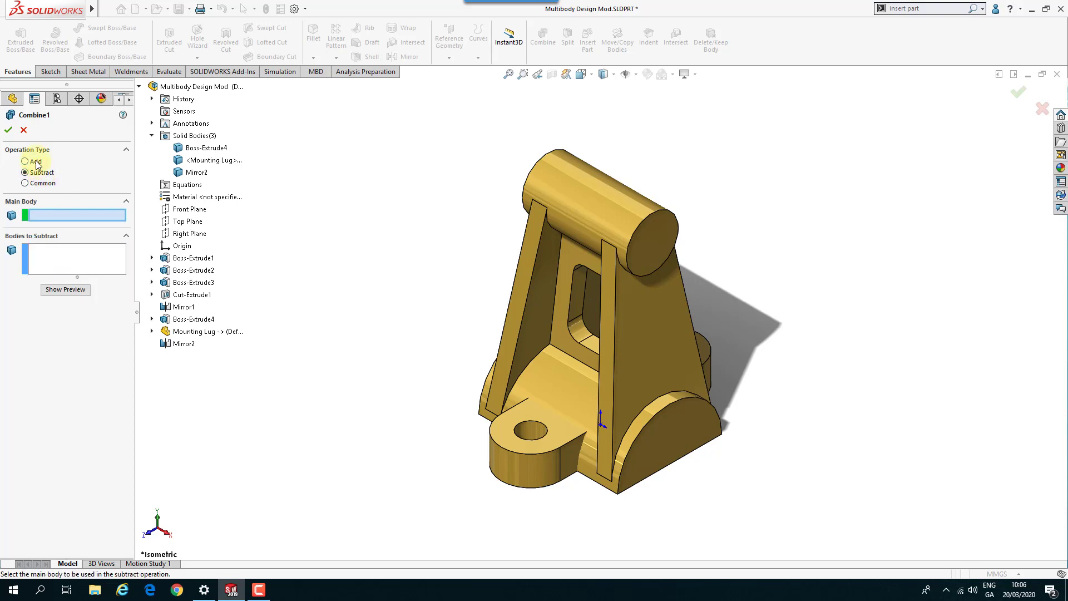
pyautogui.click(35, 161)
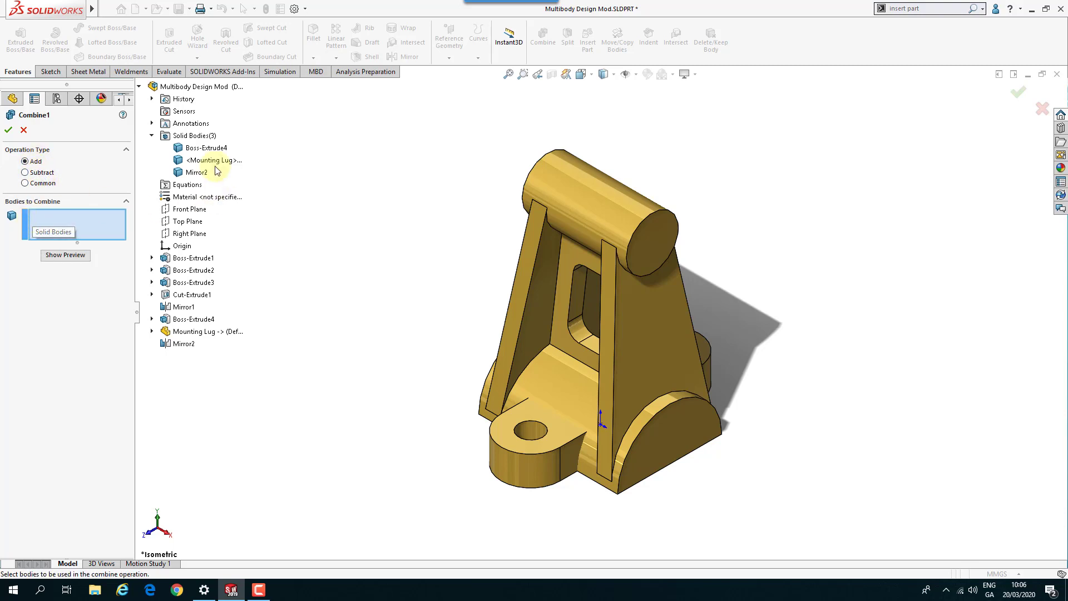
pyautogui.click(545, 188)
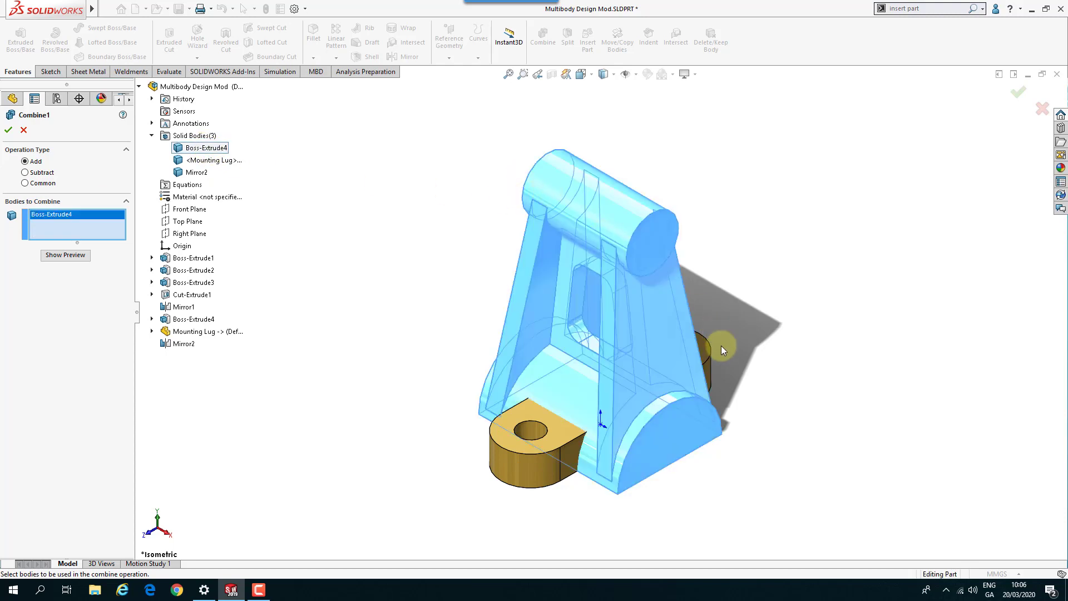
pyautogui.click(706, 348)
pyautogui.click(553, 439)
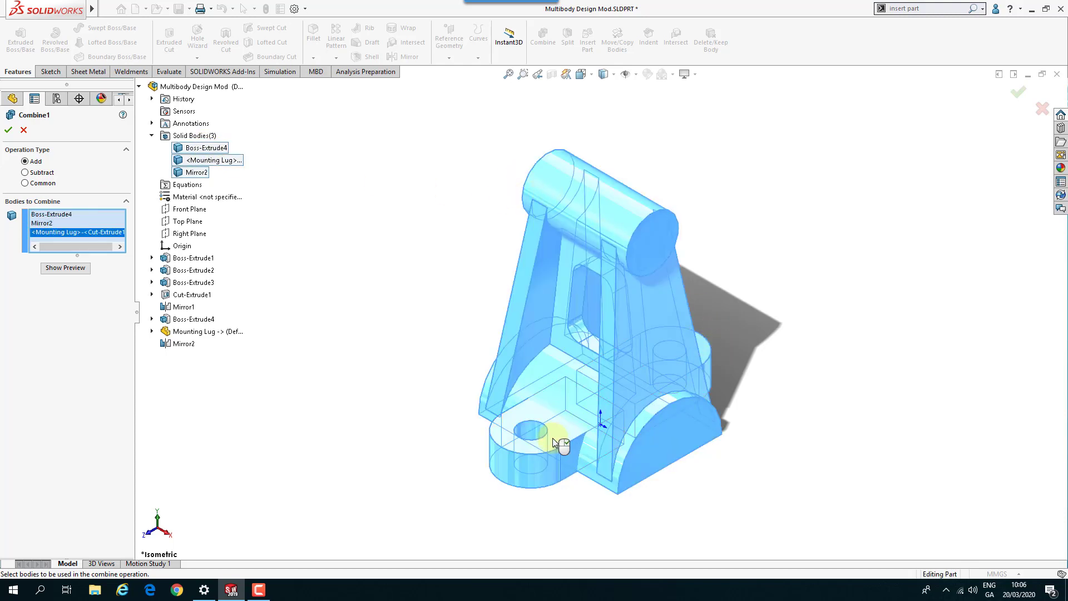
pyautogui.click(58, 269)
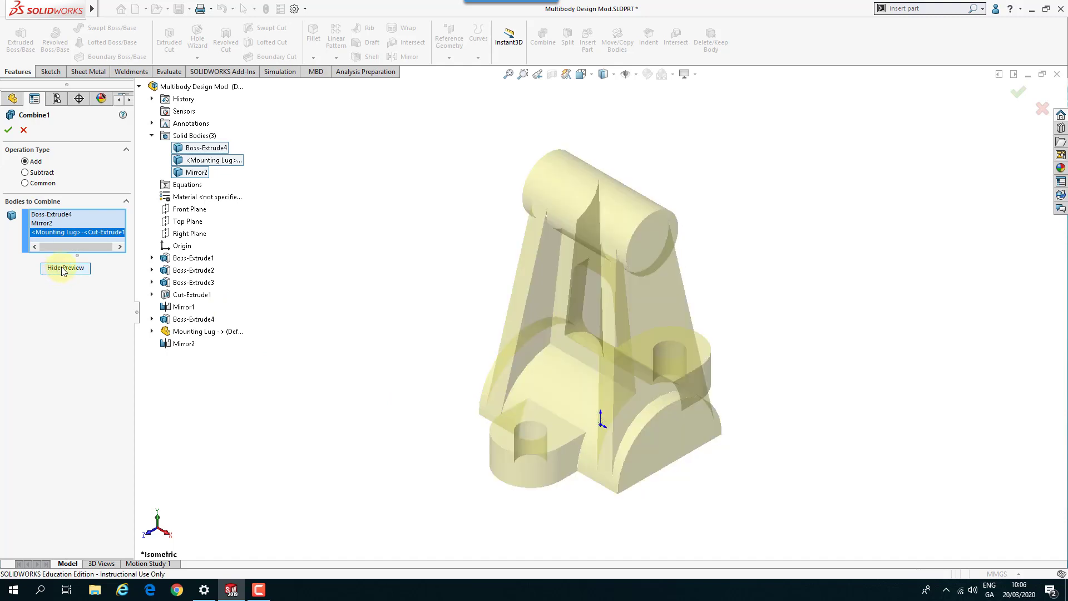
pyautogui.click(7, 131)
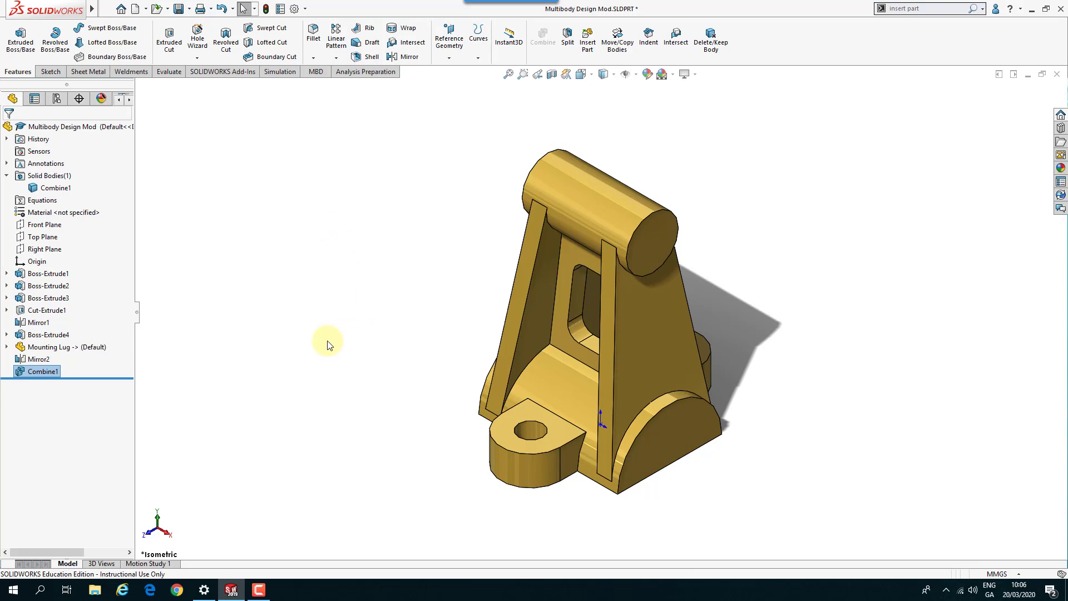
# Sketch a circle about 15 mm in diameter, concentric with the upper cylinder, on the cylinder's end face
pyautogui.moveTo(625, 393); pyautogui.dragTo(648, 339, button='middle')
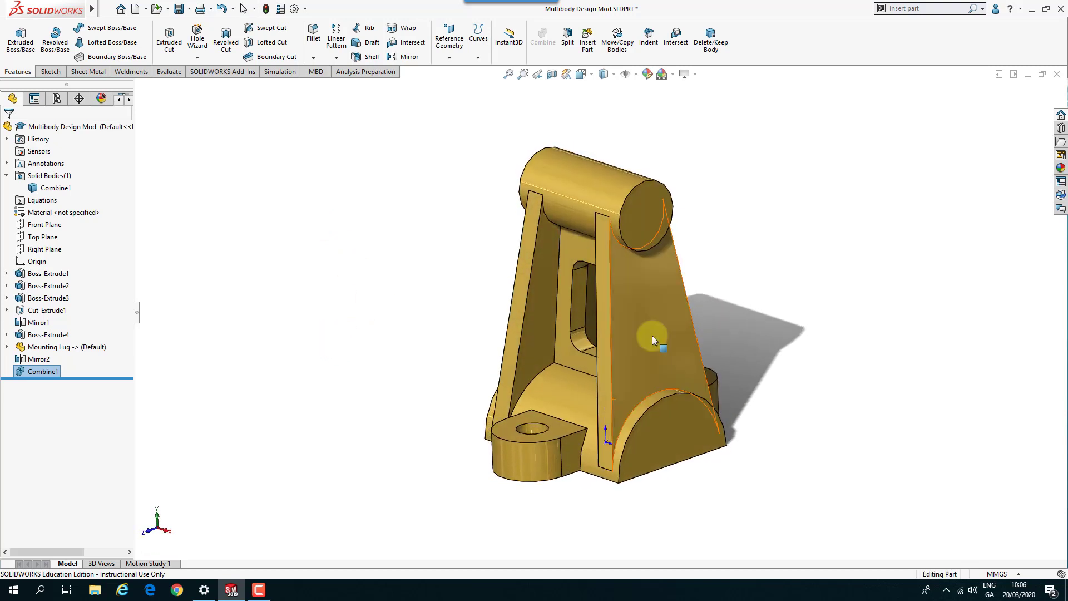
pyautogui.scroll(-5, 668, 194)
pyautogui.click(621, 308)
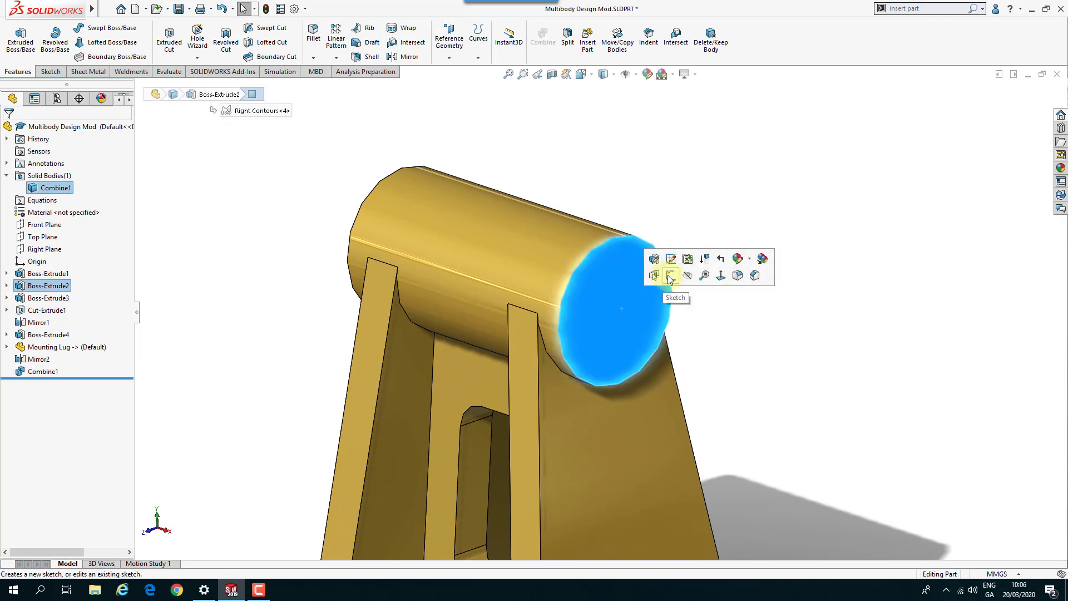
pyautogui.click(652, 275)
pyautogui.moveTo(688, 134); pyautogui.dragTo(753, 133, button='right')
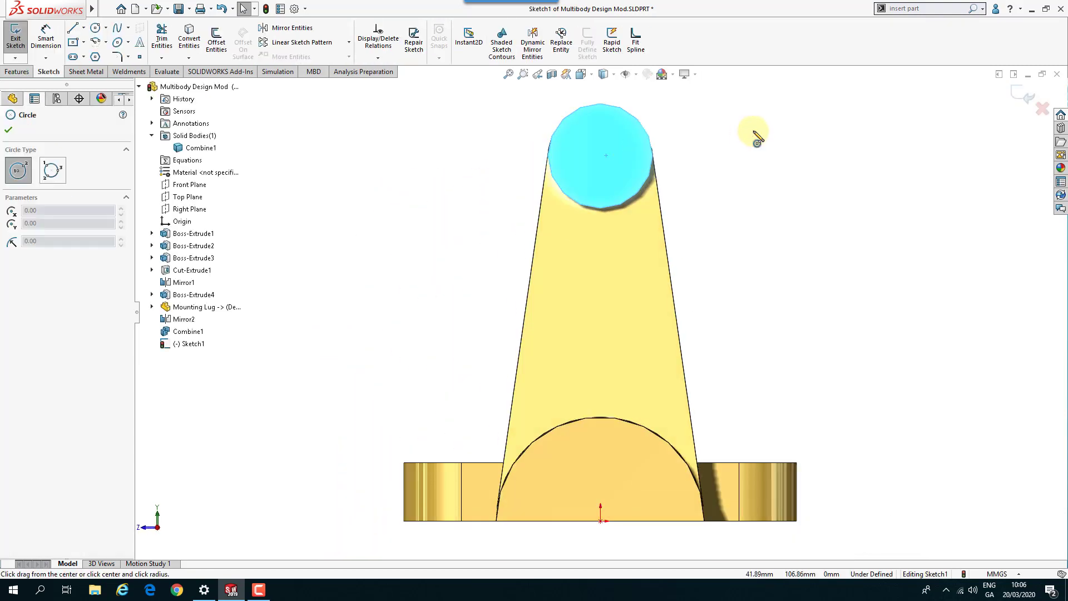
pyautogui.moveTo(600, 156); pyautogui.dragTo(626, 142)
# Dimension the circle on the upper cylinder's end face to a diameter of 14 mm
pyautogui.moveTo(715, 202); pyautogui.dragTo(726, 123, button='right')
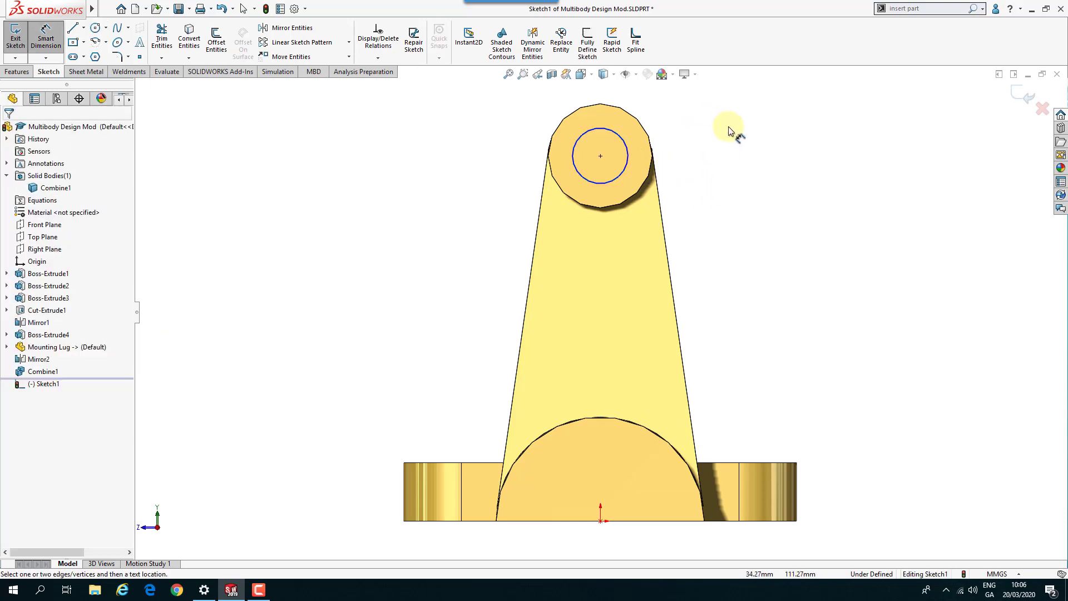
pyautogui.click(628, 161)
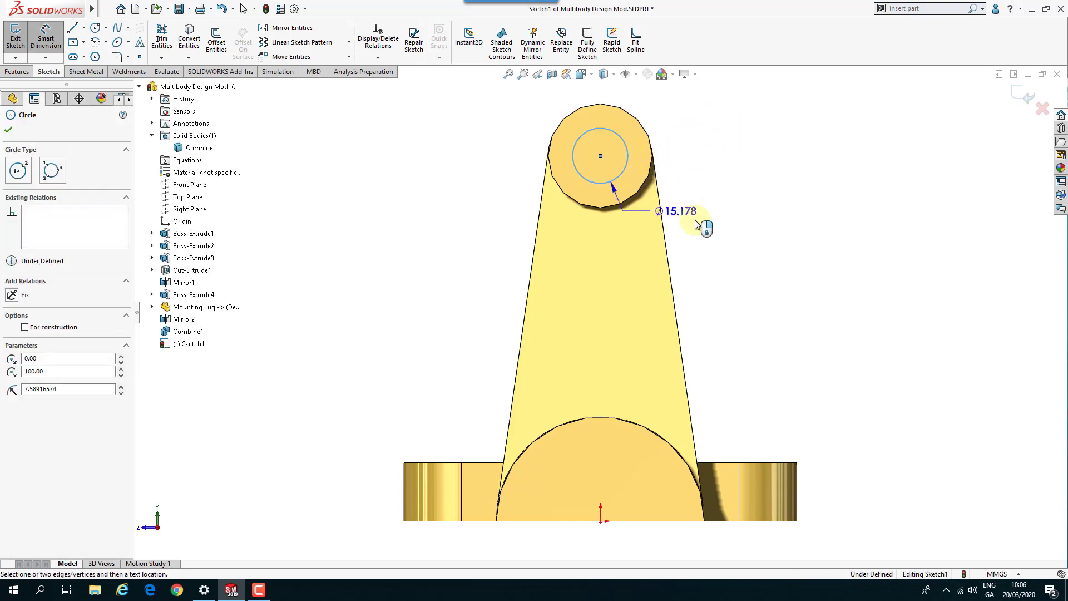
pyautogui.click(787, 238)
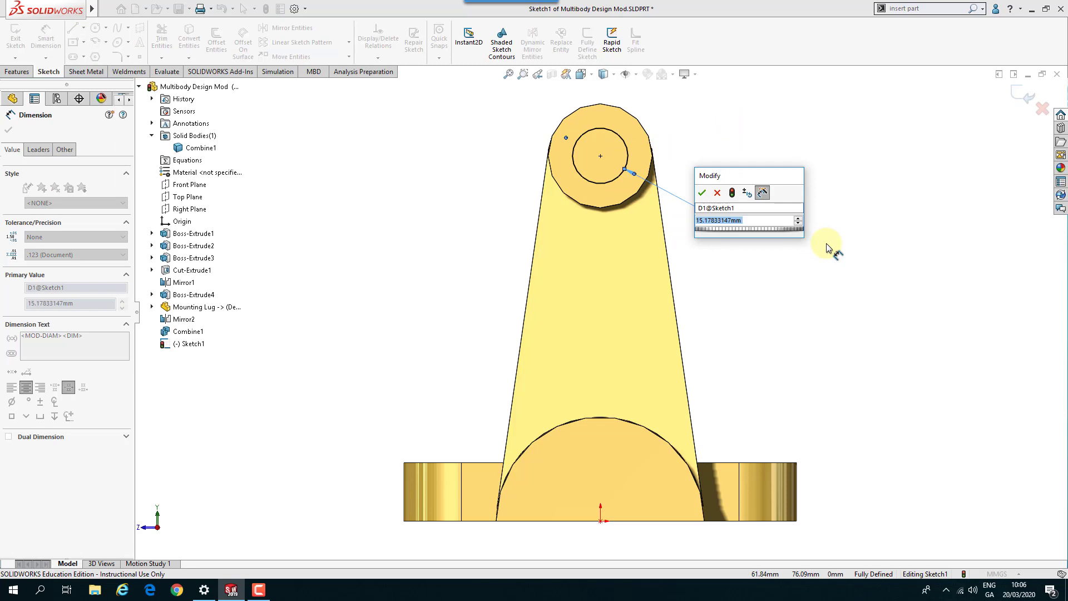
pyautogui.write('14')
pyautogui.press('Return')
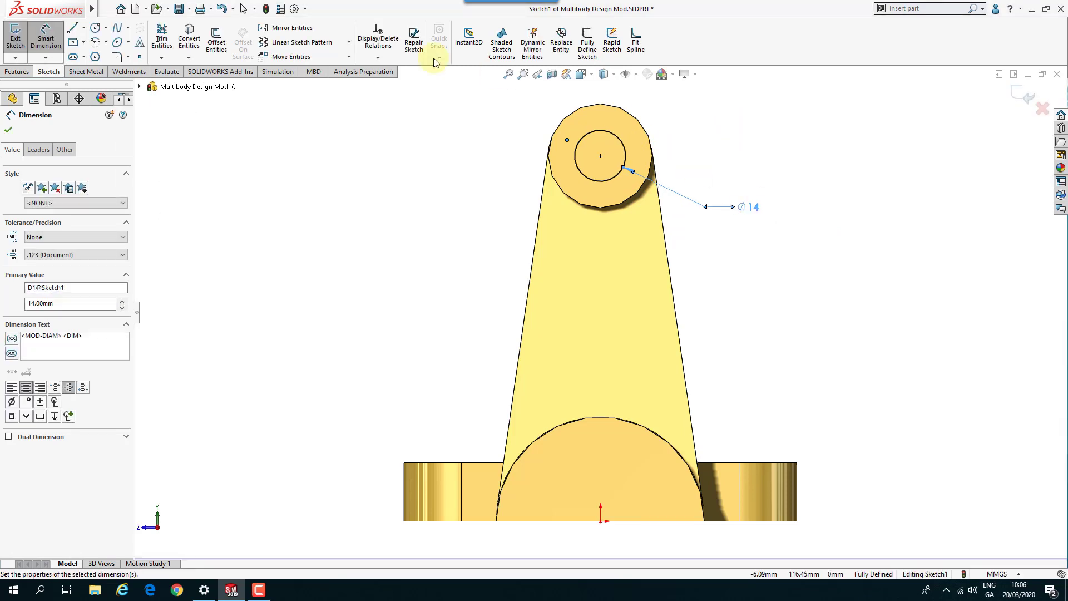
# Cut the 14 mm circle through the upper cylinder with an Extruded Cut set to Through All
pyautogui.click(16, 72)
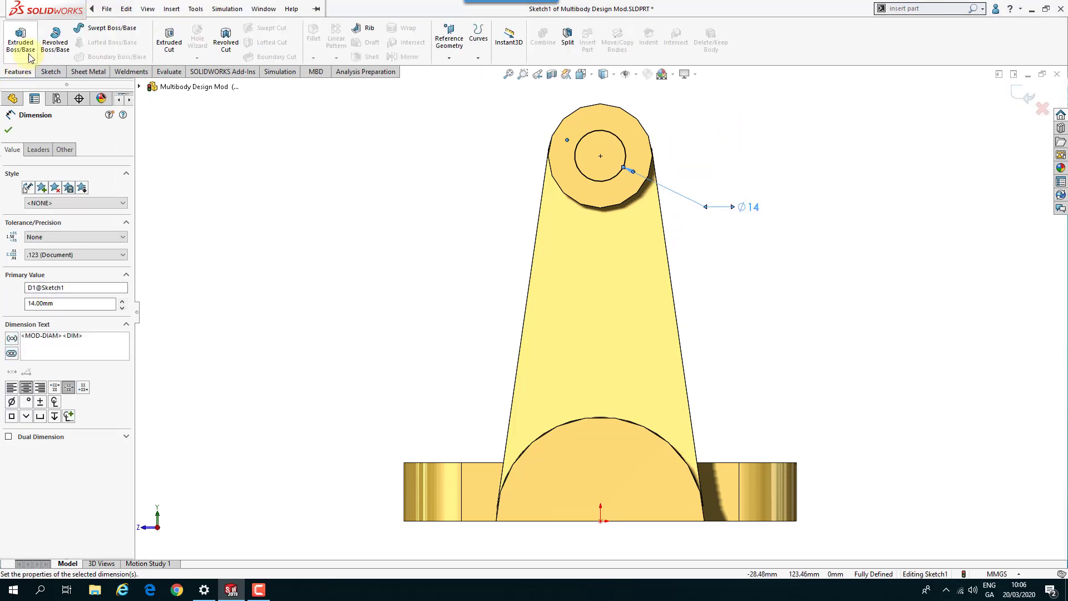
pyautogui.click(161, 40)
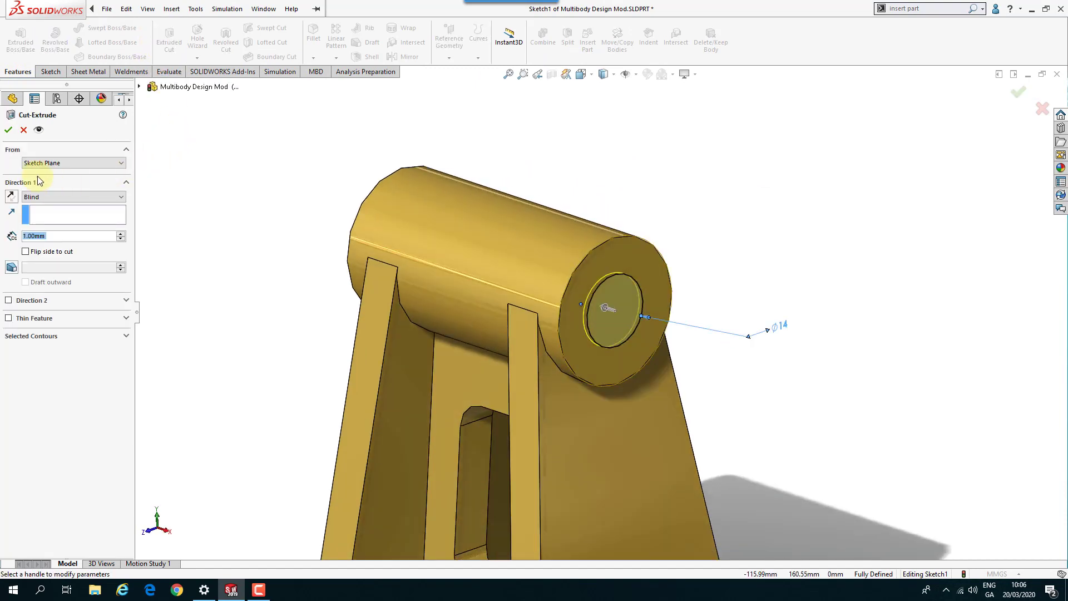
pyautogui.click(57, 197)
pyautogui.click(50, 215)
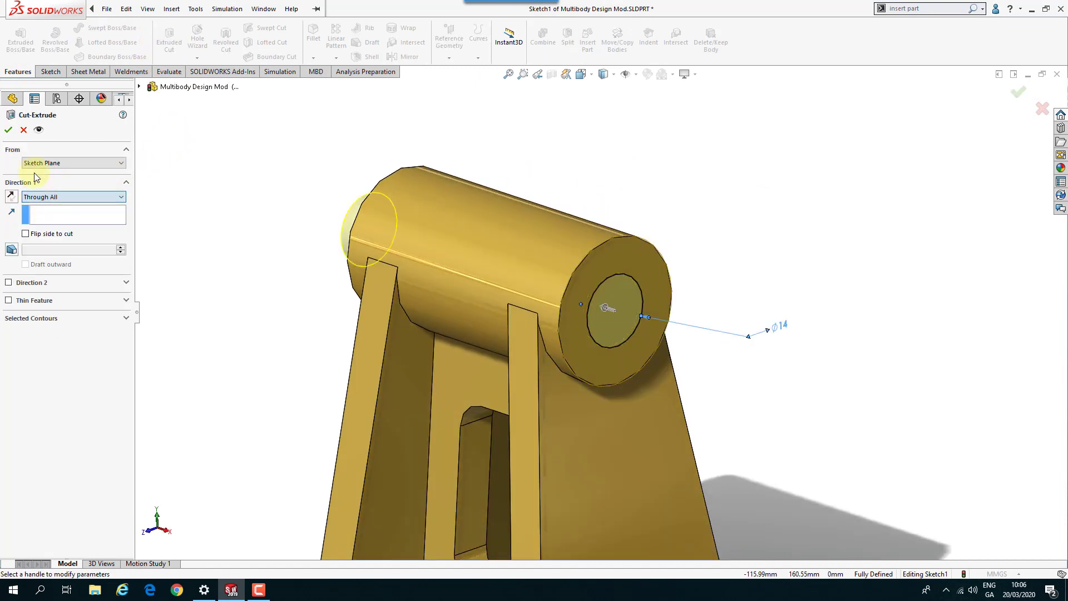
pyautogui.click(8, 131)
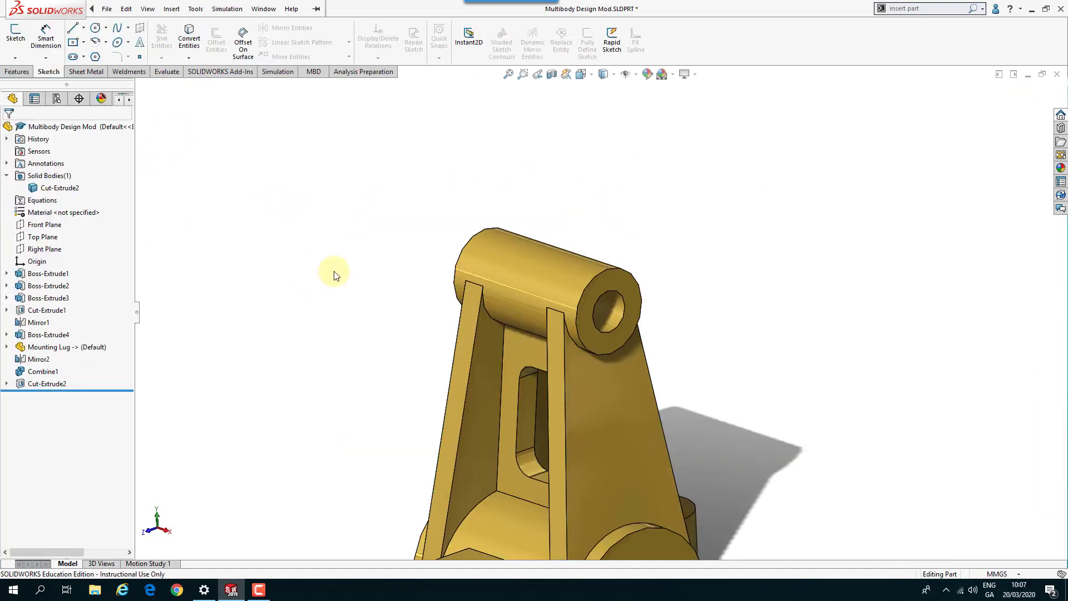
# Sketch a circle about 36 mm in diameter, centred on the origin, on the base's half-round end face
pyautogui.scroll(-2, 669, 558)
pyautogui.click(605, 406)
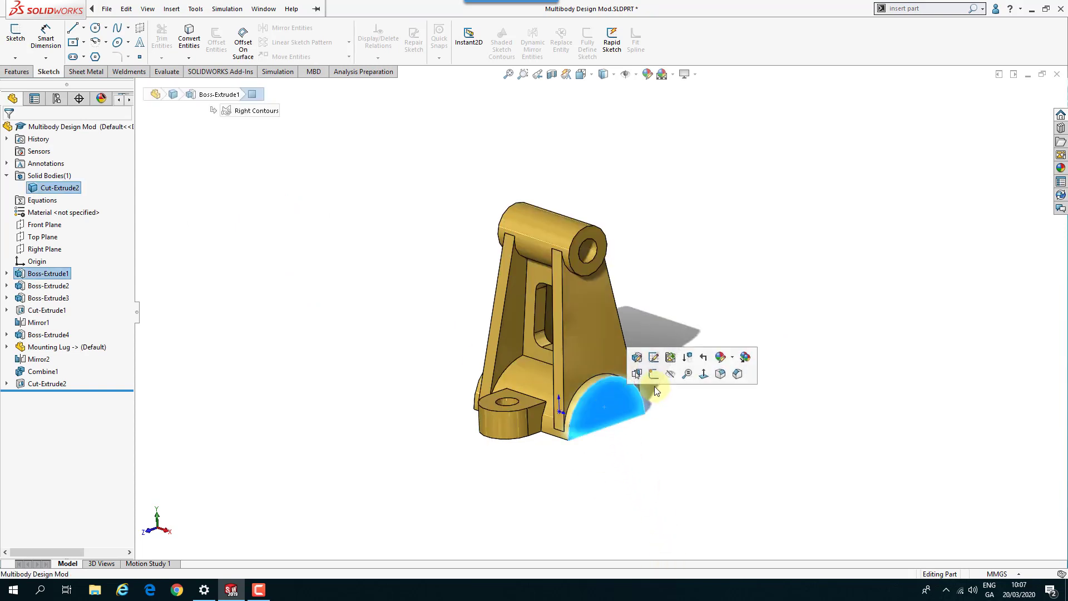
pyautogui.click(652, 375)
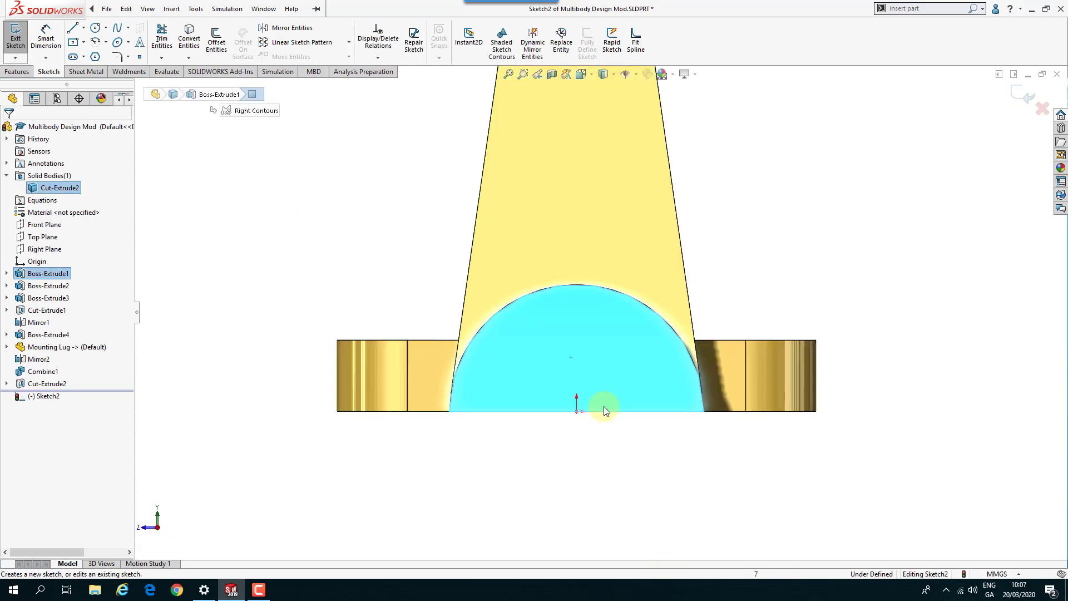
pyautogui.moveTo(517, 462); pyautogui.dragTo(557, 460, button='right')
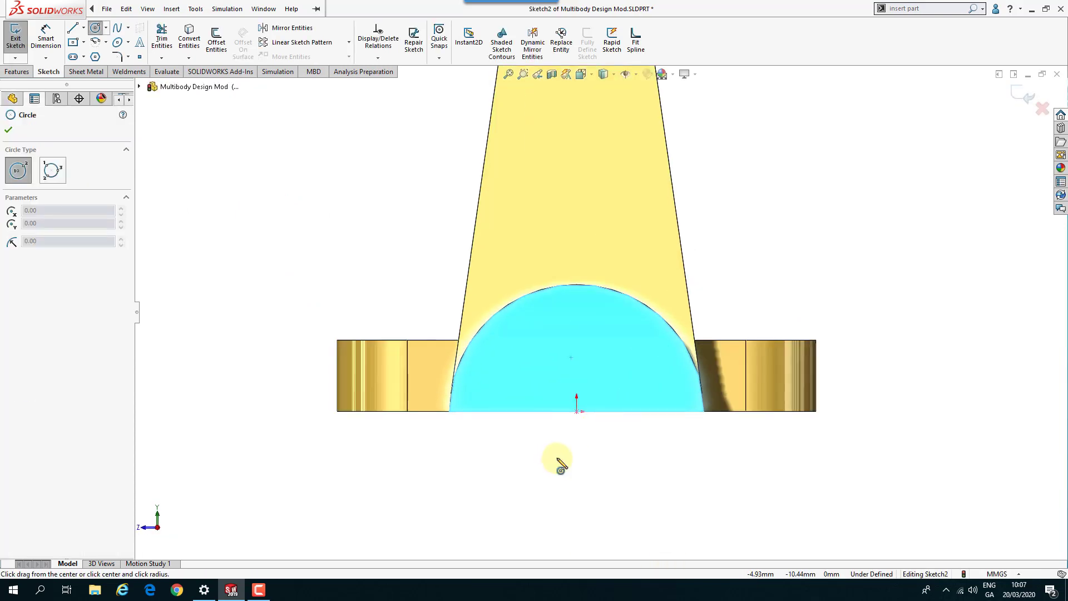
pyautogui.click(576, 412)
pyautogui.click(614, 341)
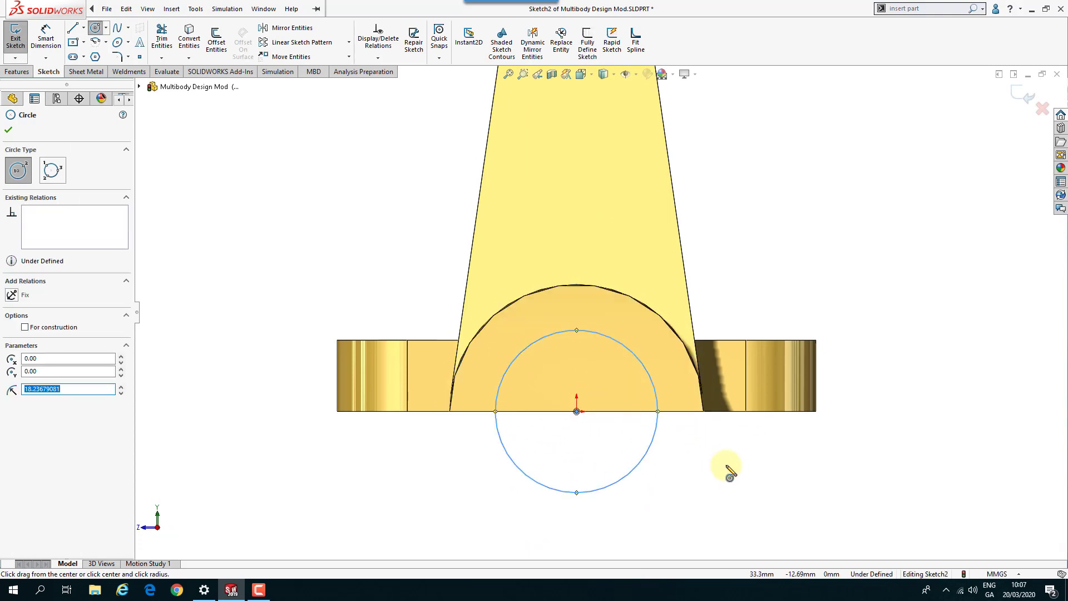
# Dimension the circle on the base's end face to a diameter of 32 mm
pyautogui.moveTo(729, 467); pyautogui.dragTo(736, 434, button='right')
pyautogui.click(643, 460)
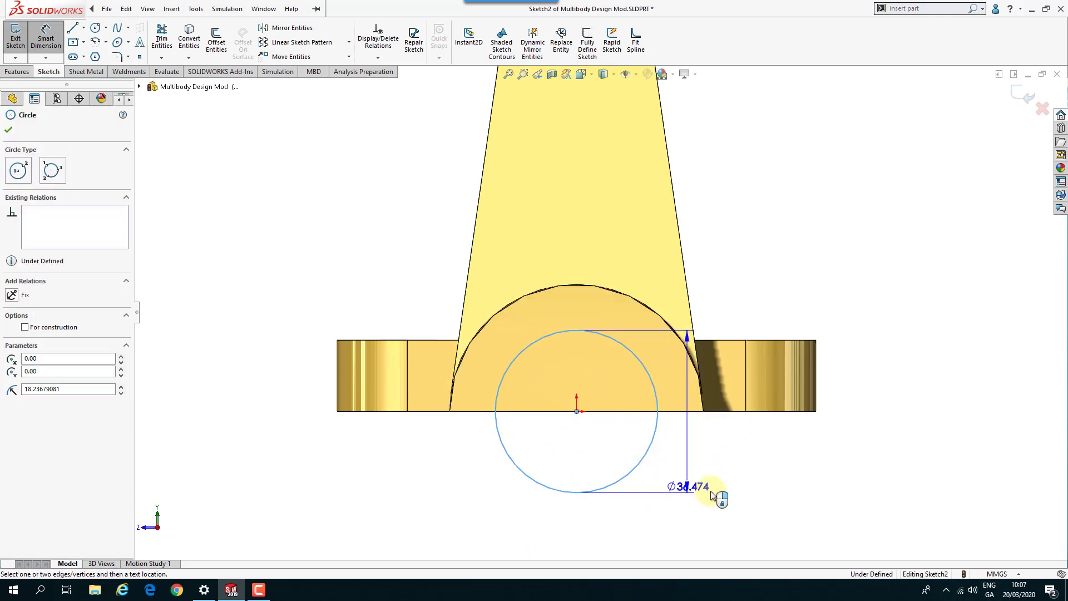
pyautogui.click(745, 503)
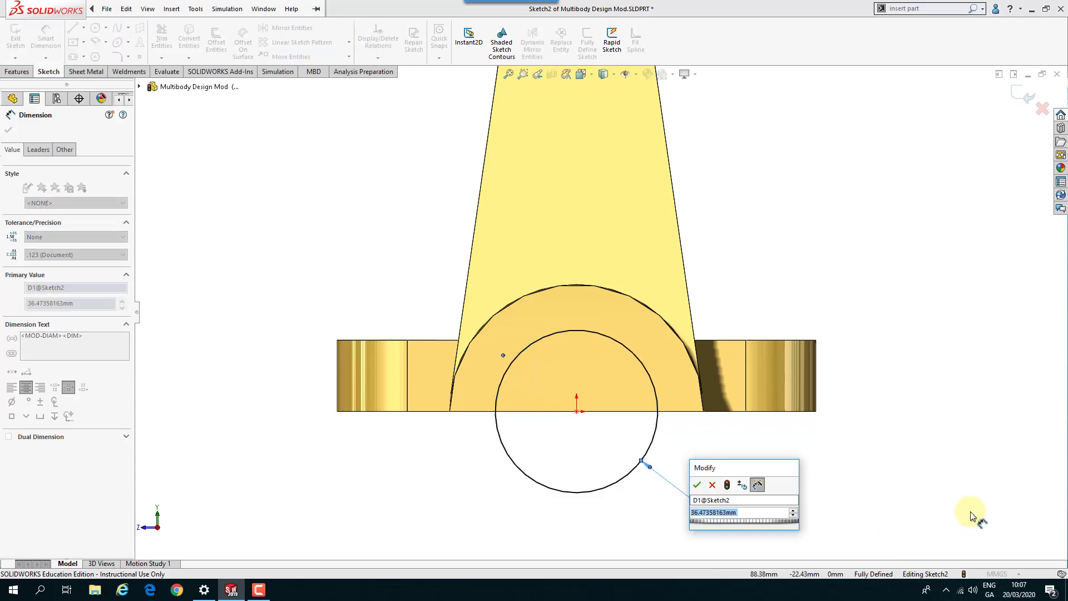
pyautogui.write('32')
pyautogui.press('Return')
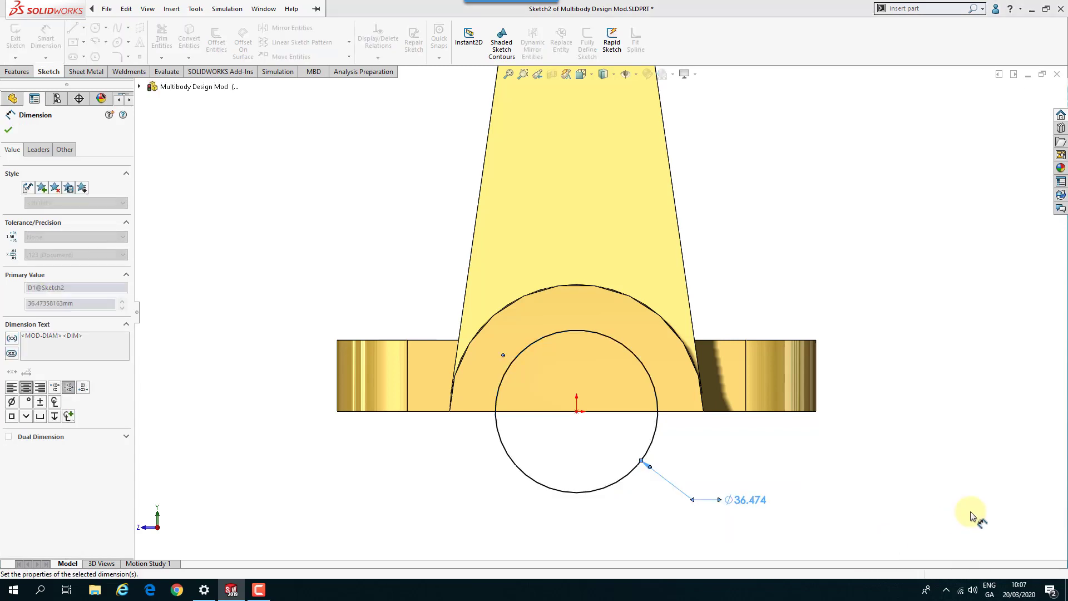
pyautogui.click(8, 132)
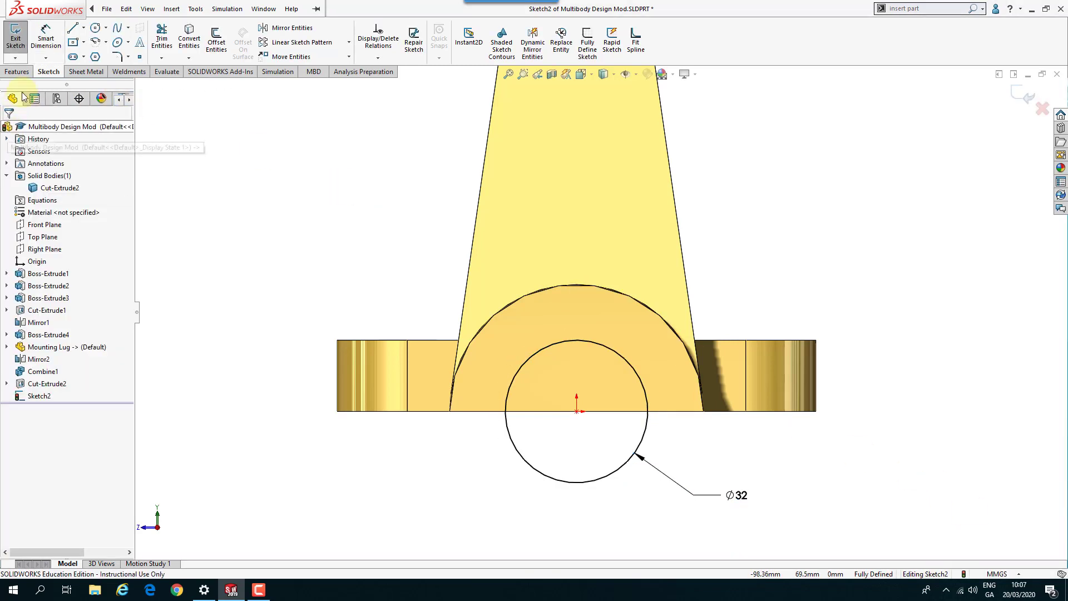
# Cut the 32 mm circle through the full length of the base with an Extruded Cut
pyautogui.click(18, 72)
pyautogui.click(169, 40)
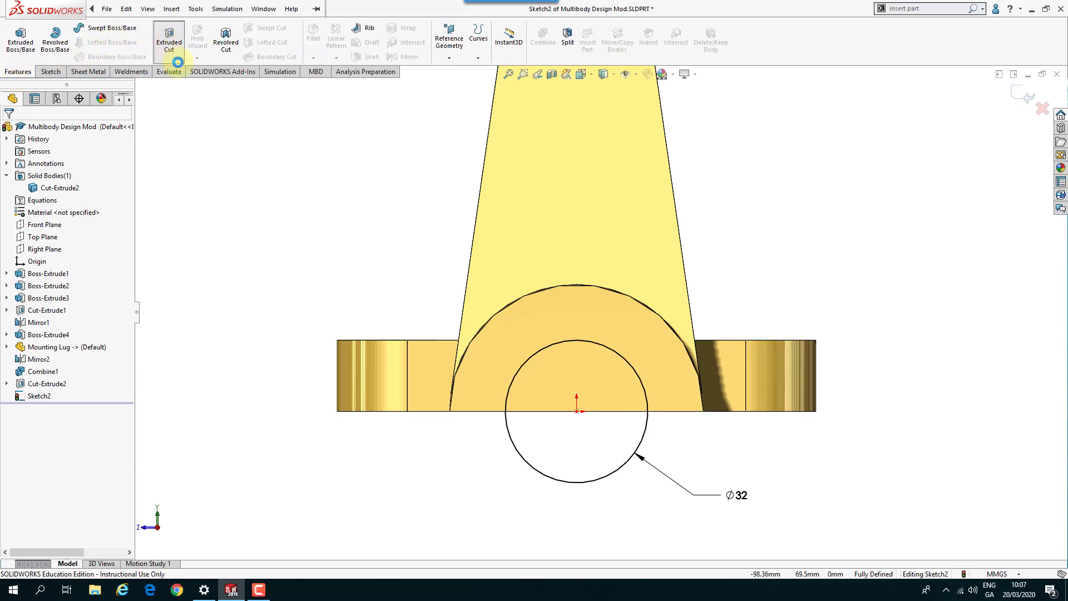
pyautogui.click(49, 196)
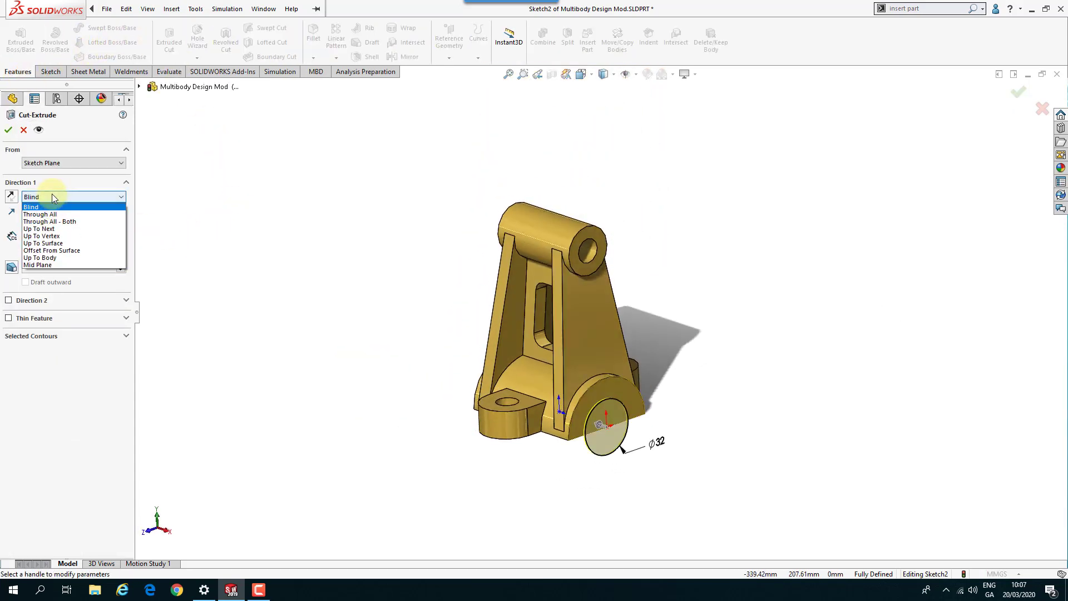
pyautogui.click(53, 208)
pyautogui.click(9, 132)
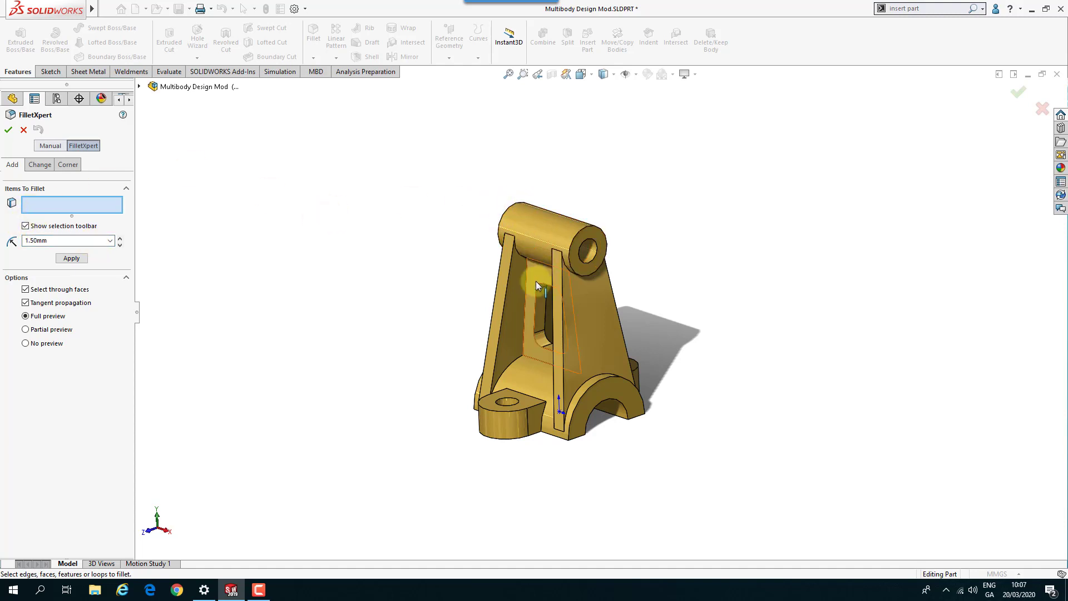
# Fillet the four slanted inner edges where the windowed centre web meets the two side plates, on both faces, with a 1.5 mm radius
pyautogui.scroll(-2, 621, 379)
pyautogui.scroll(-2, 621, 379)
pyautogui.moveTo(621, 379); pyautogui.dragTo(459, 301, button='middle')
pyautogui.click(457, 302)
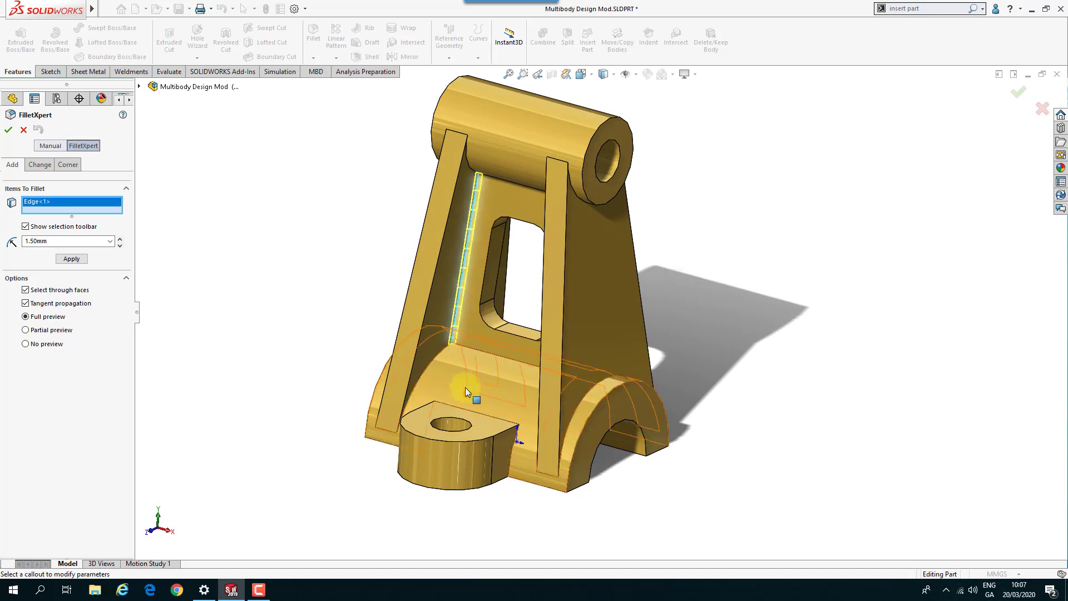
pyautogui.moveTo(466, 392); pyautogui.dragTo(395, 402, button='middle')
pyautogui.click(569, 351)
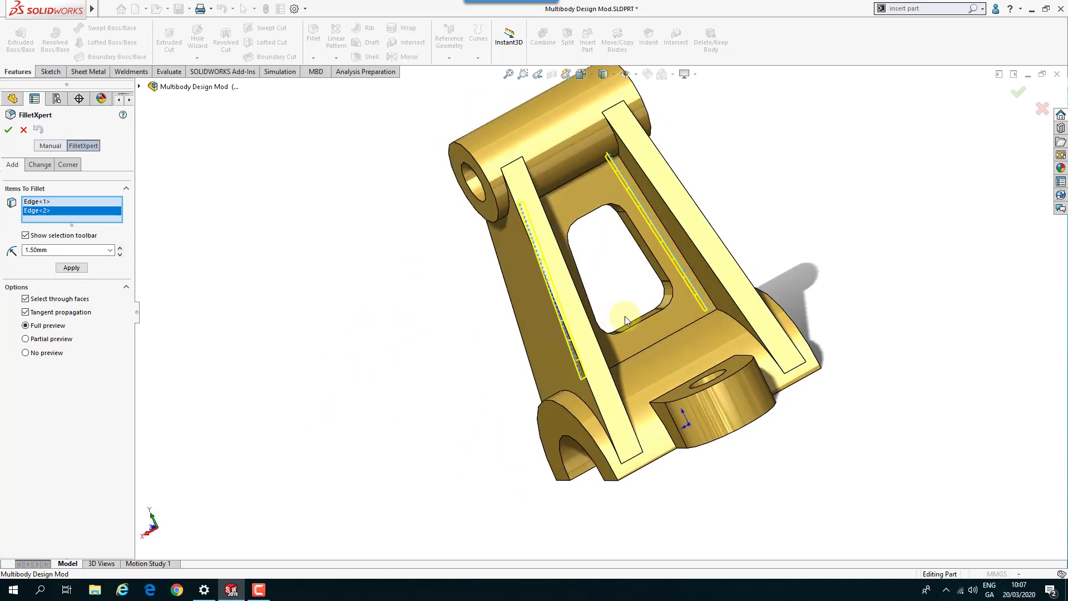
pyautogui.click(707, 298)
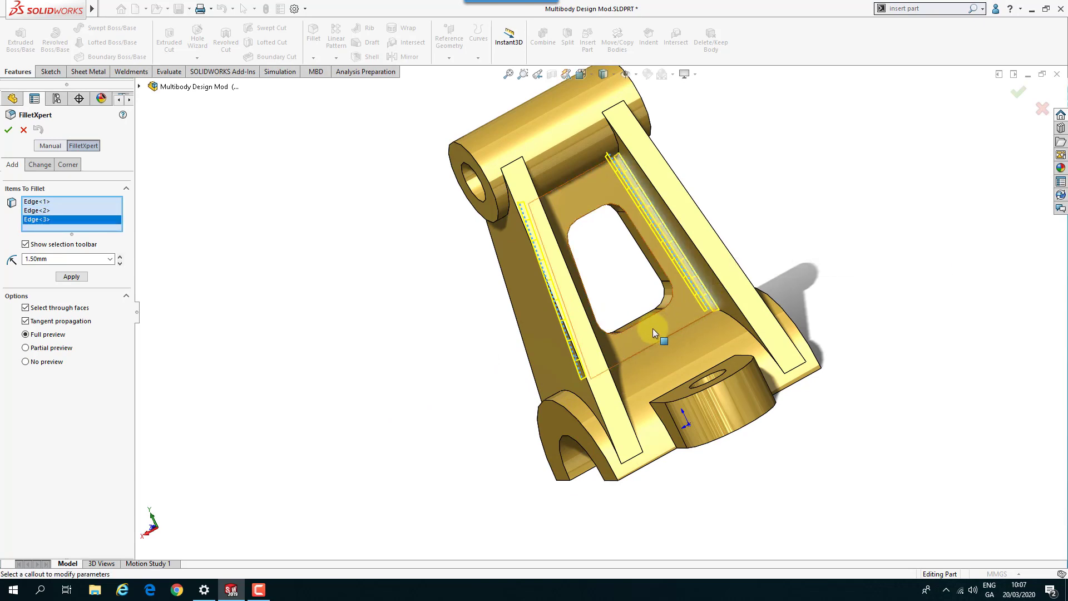
pyautogui.moveTo(652, 328); pyautogui.dragTo(593, 358, button='middle')
pyautogui.click(593, 359)
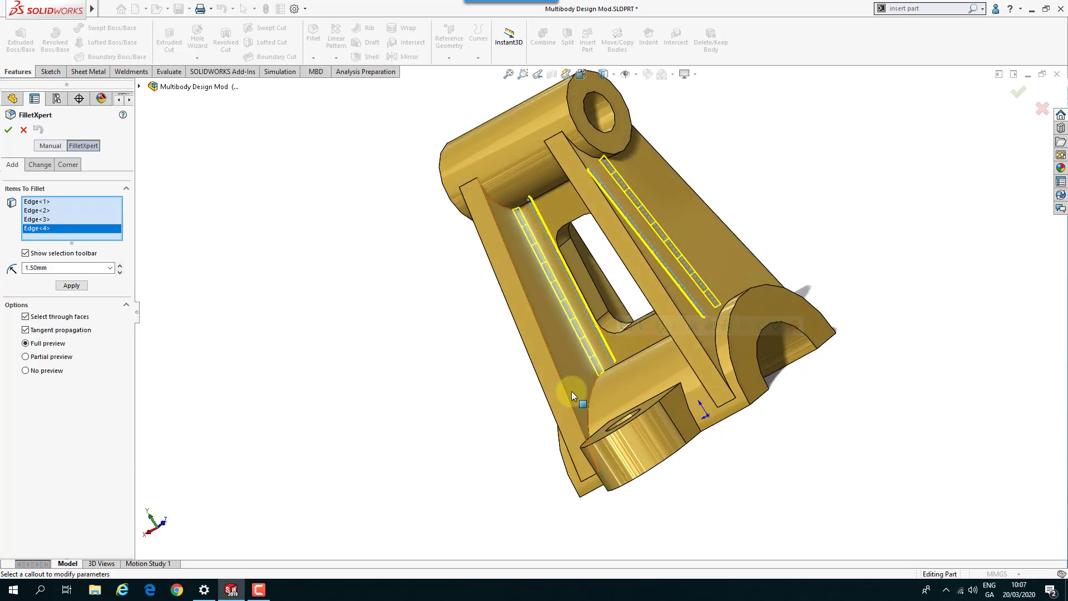
pyautogui.moveTo(531, 342); pyautogui.dragTo(576, 388, button='middle')
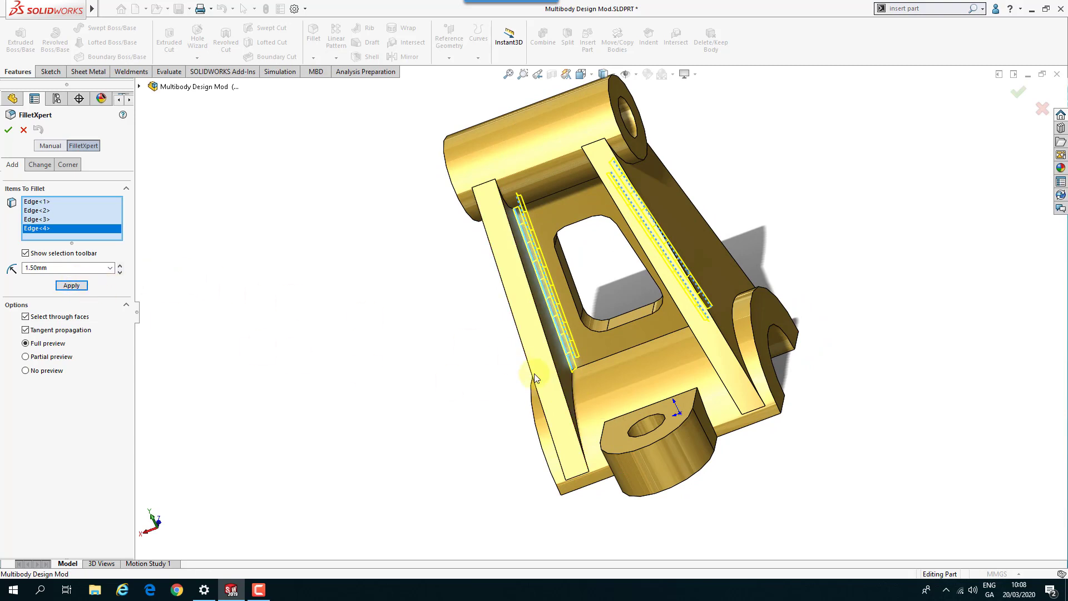
pyautogui.click(70, 287)
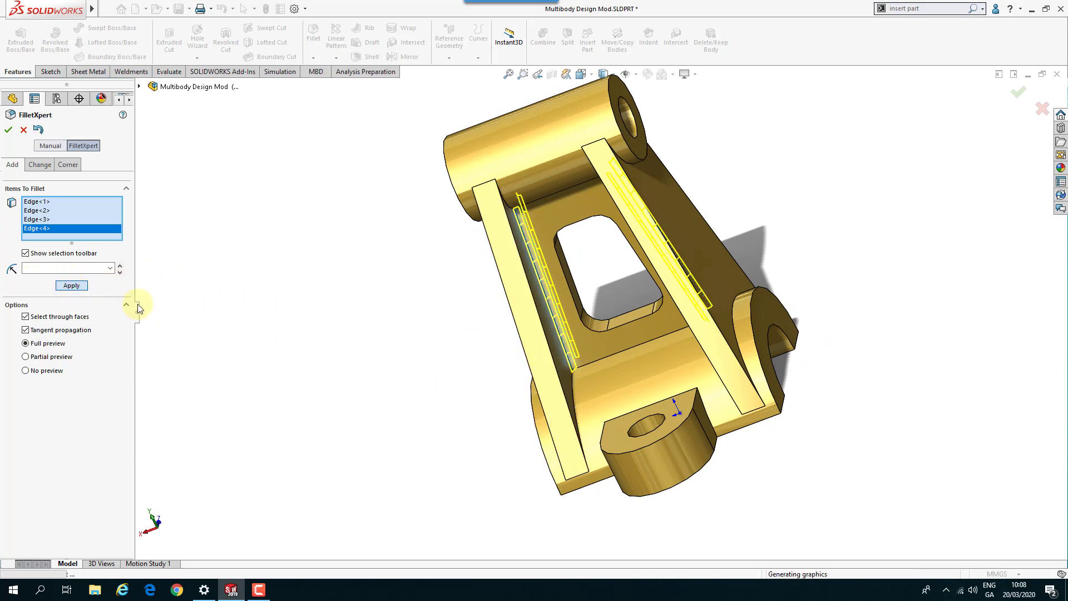
# Fillet the inner junctions of the base's curved top with the web and side plates, on both sides of the web, at 1.5 mm
pyautogui.click(571, 390)
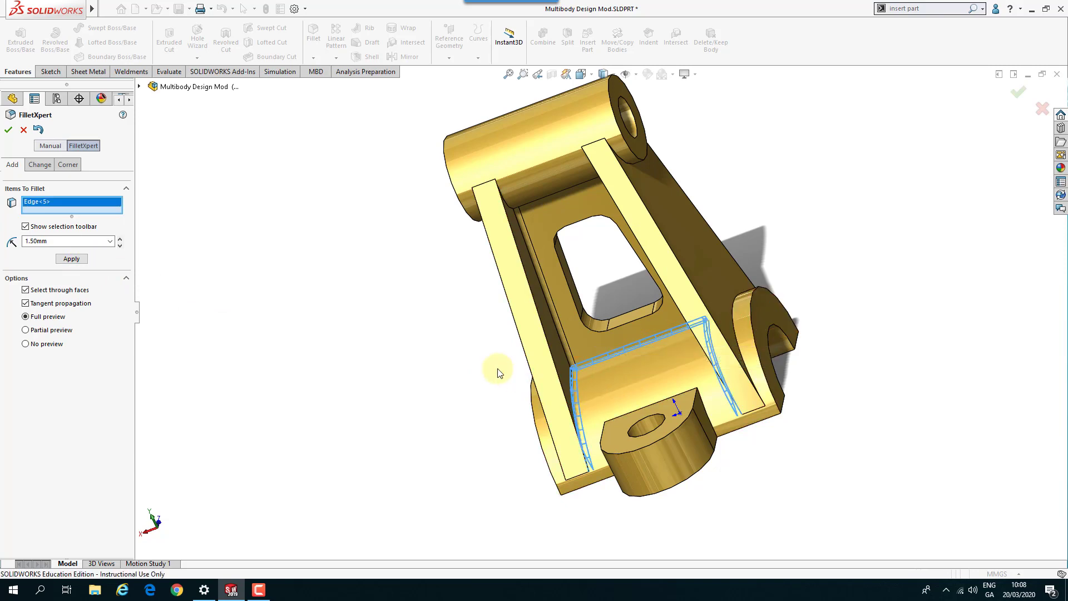
pyautogui.moveTo(496, 369); pyautogui.dragTo(353, 290, button='middle')
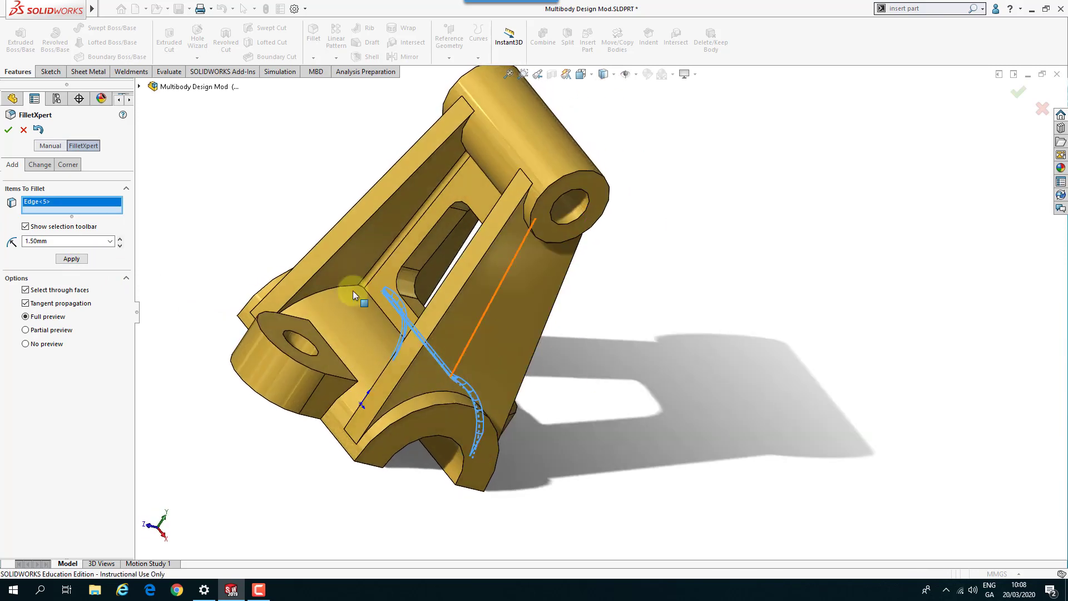
pyautogui.click(316, 294)
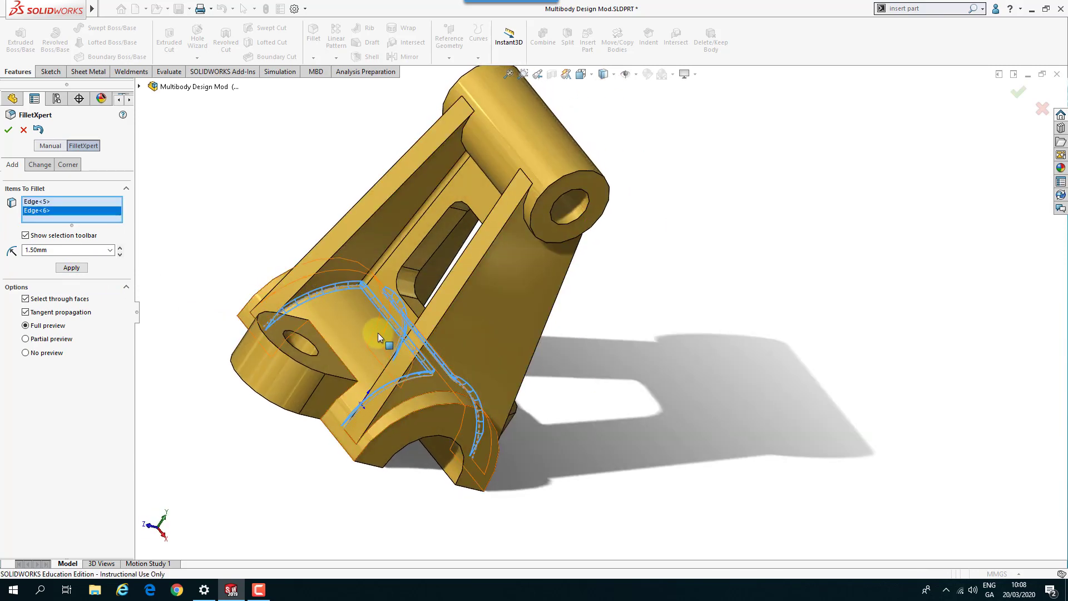
pyautogui.click(70, 268)
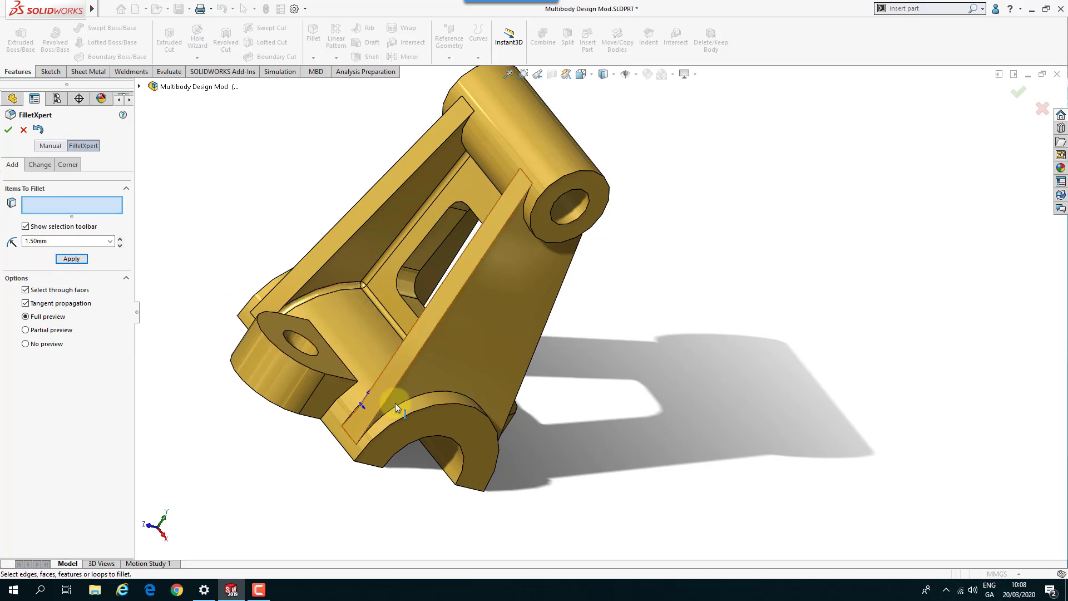
# Fillet the outer junctions of both side plates with the half-round base and the upper cylinder, using a 1.5 mm radius
pyautogui.click(409, 399)
pyautogui.moveTo(493, 260); pyautogui.dragTo(525, 229, button='middle')
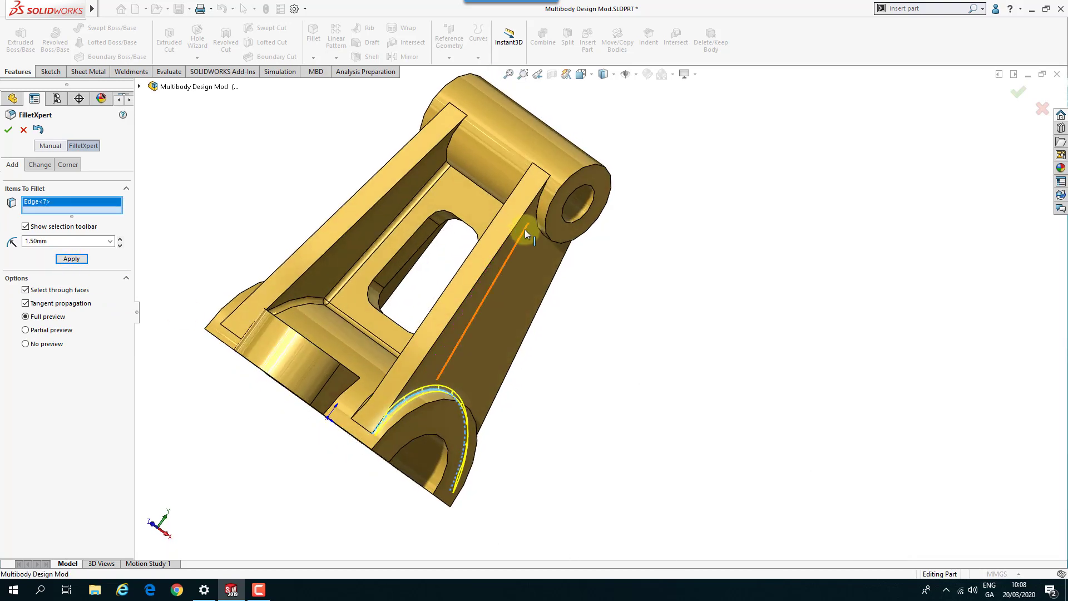
pyautogui.click(535, 222)
pyautogui.moveTo(405, 231); pyautogui.dragTo(430, 398, button='middle')
pyautogui.scroll(3, 415, 342)
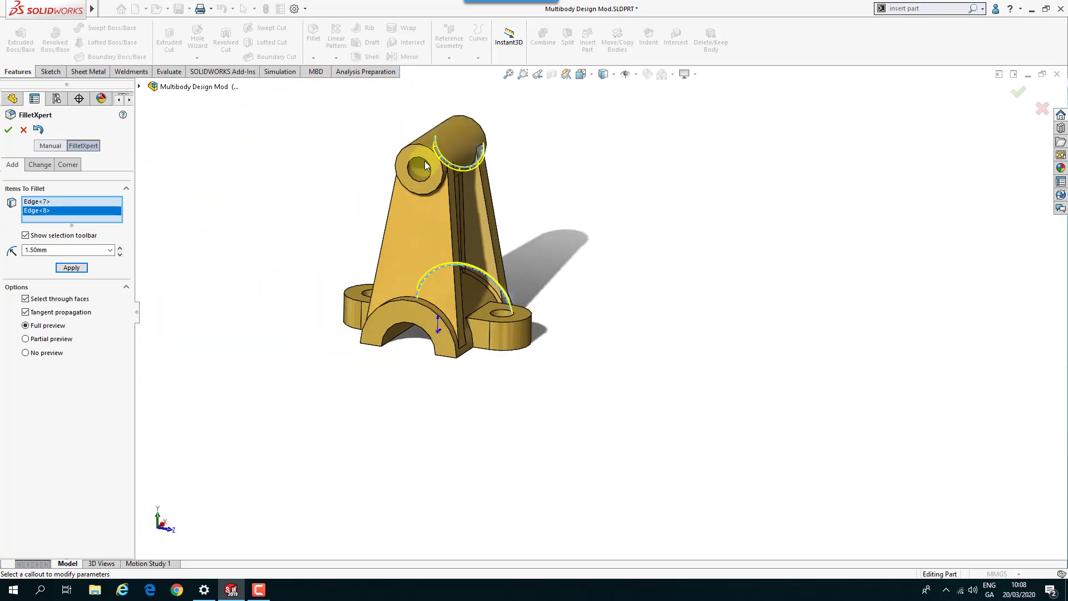
pyautogui.scroll(-3, 420, 162)
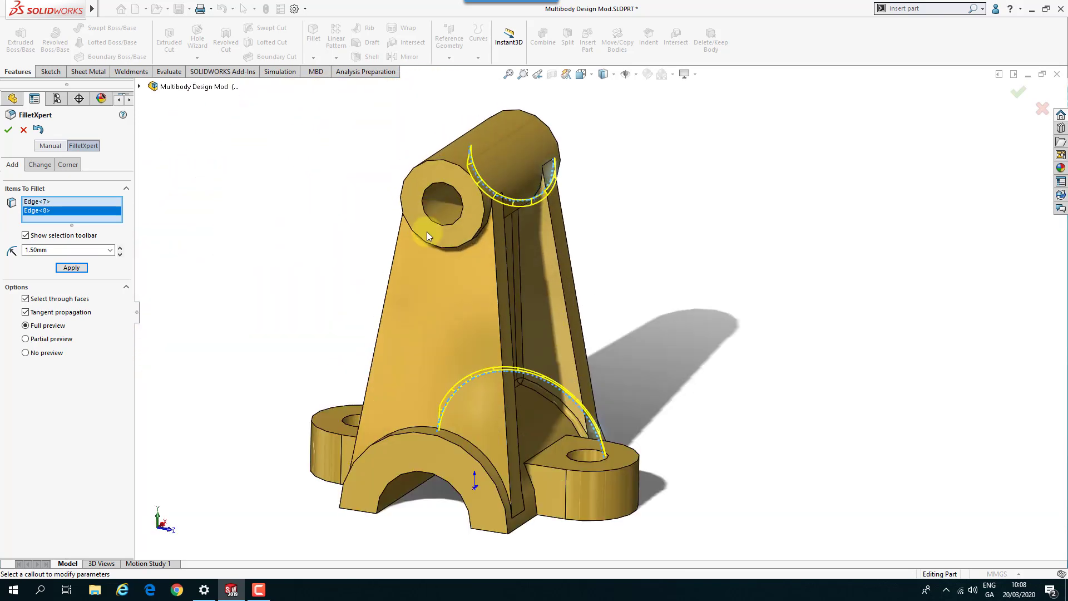
pyautogui.click(486, 221)
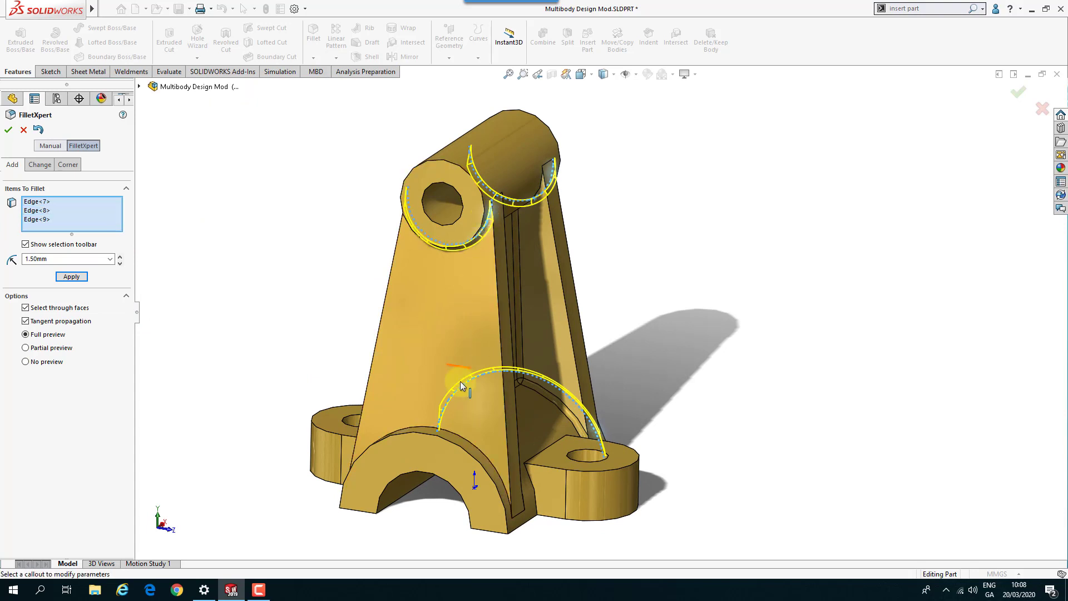
pyautogui.click(479, 449)
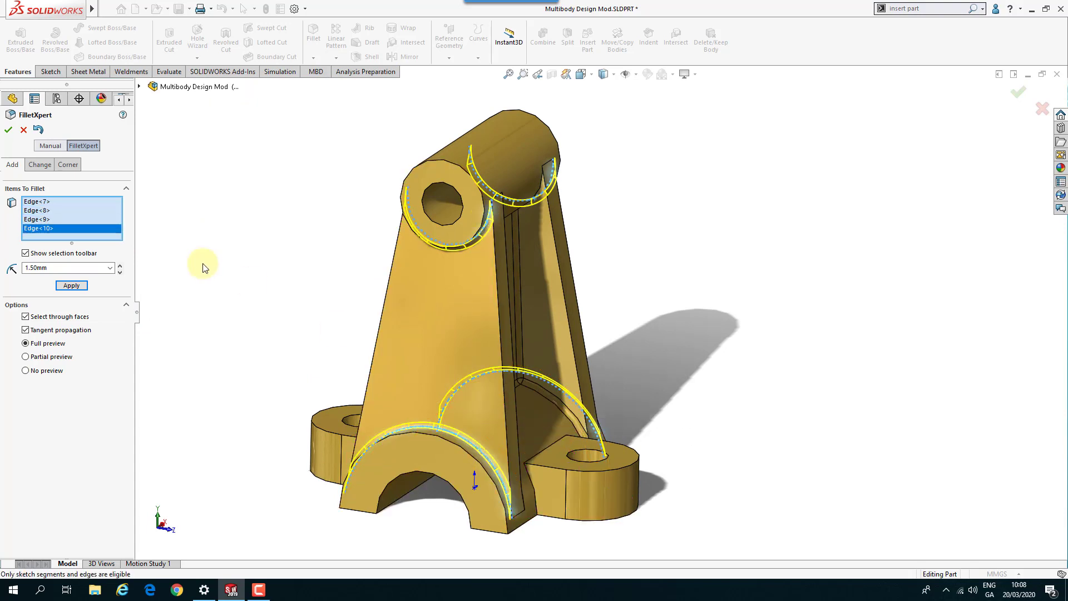
pyautogui.click(63, 286)
# Round the eight long slanted outside edges of the two side plates with 1.5 mm fillets
pyautogui.moveTo(310, 340); pyautogui.dragTo(295, 367, button='middle')
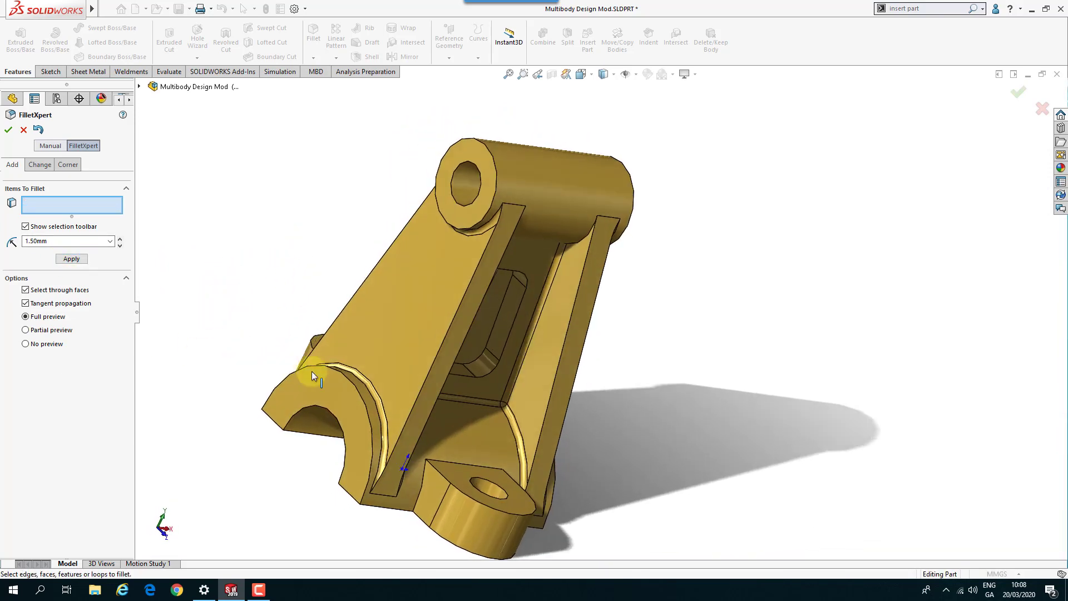
pyautogui.click(460, 320)
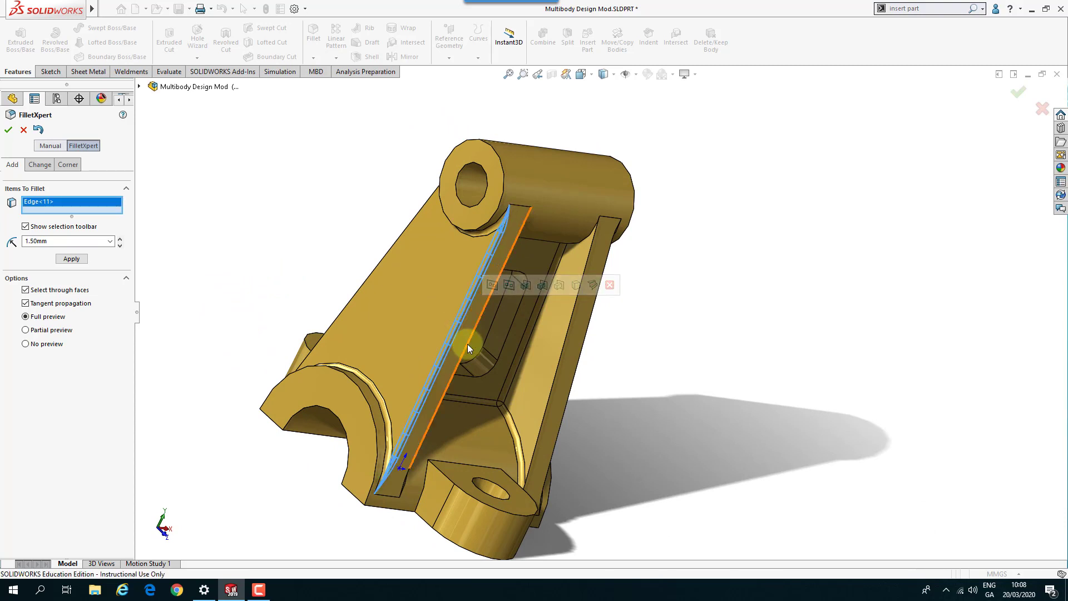
pyautogui.click(468, 344)
pyautogui.click(384, 256)
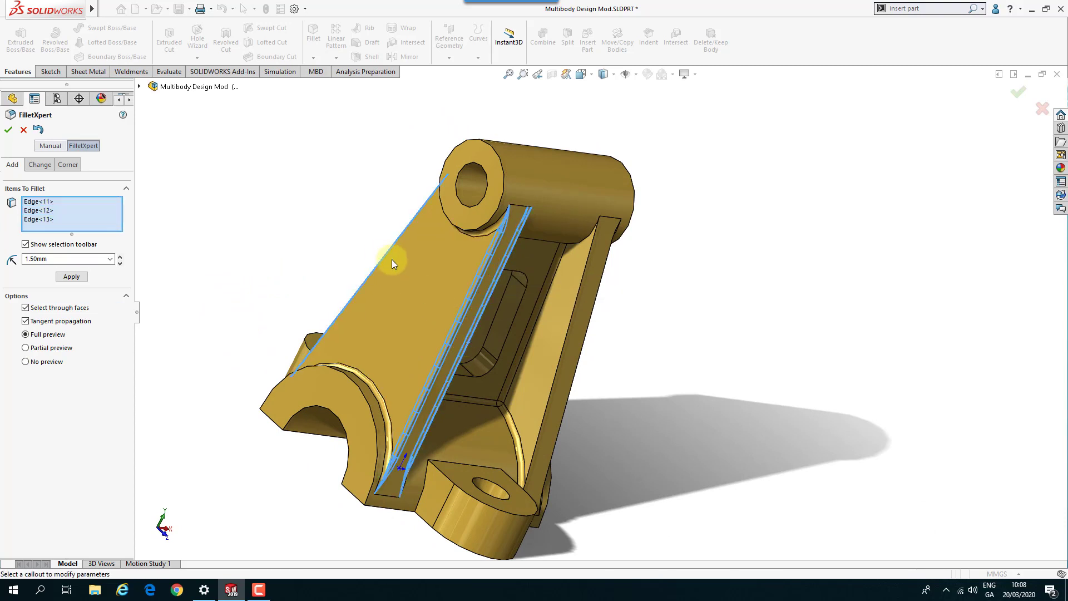
pyautogui.click(414, 273)
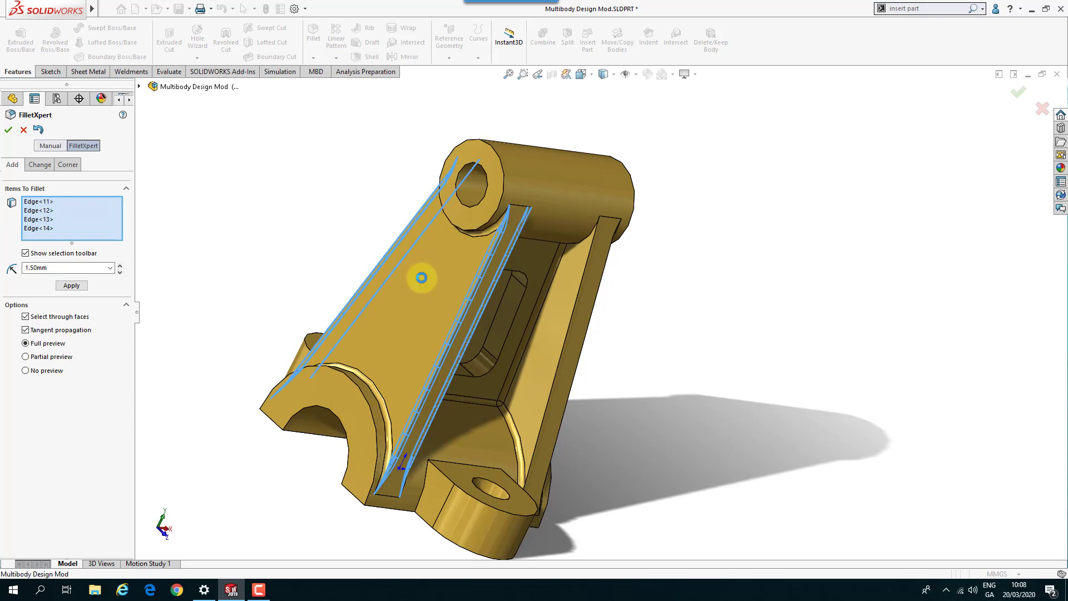
pyautogui.click(563, 349)
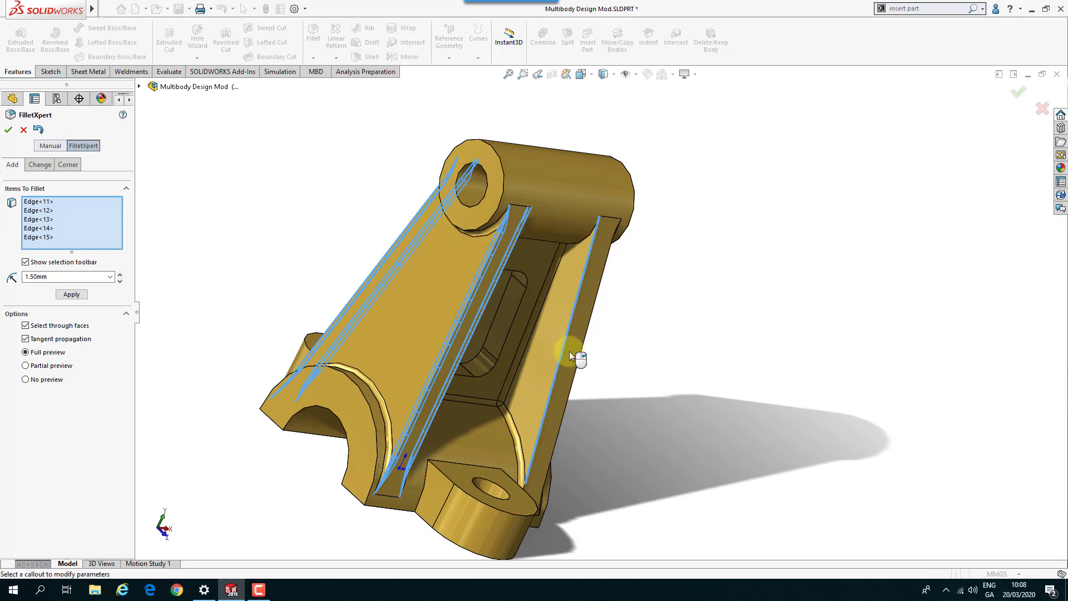
pyautogui.click(584, 354)
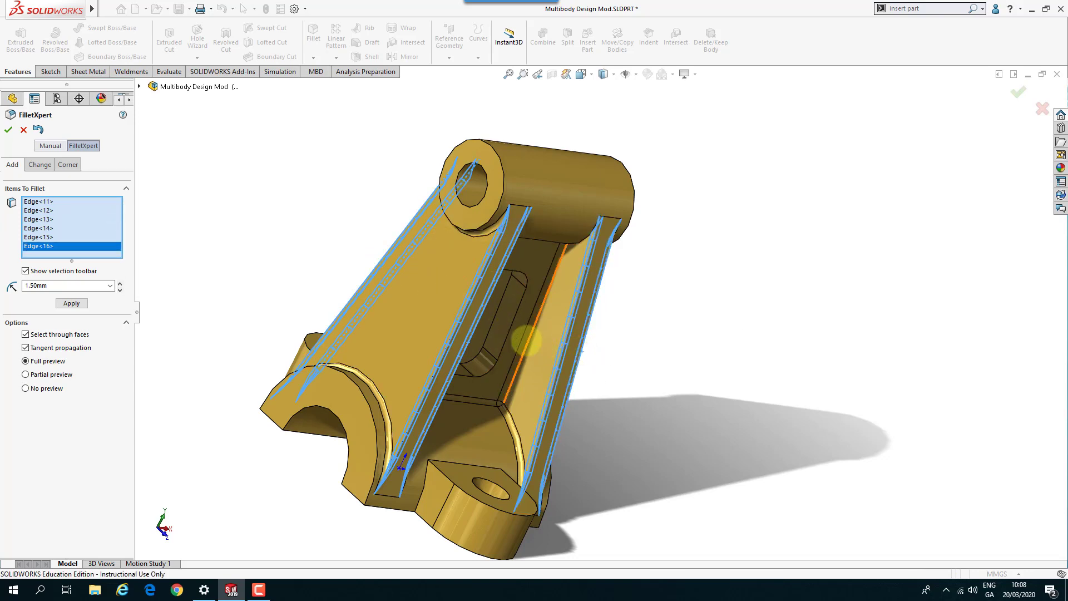
pyautogui.moveTo(524, 341); pyautogui.dragTo(322, 400, button='middle')
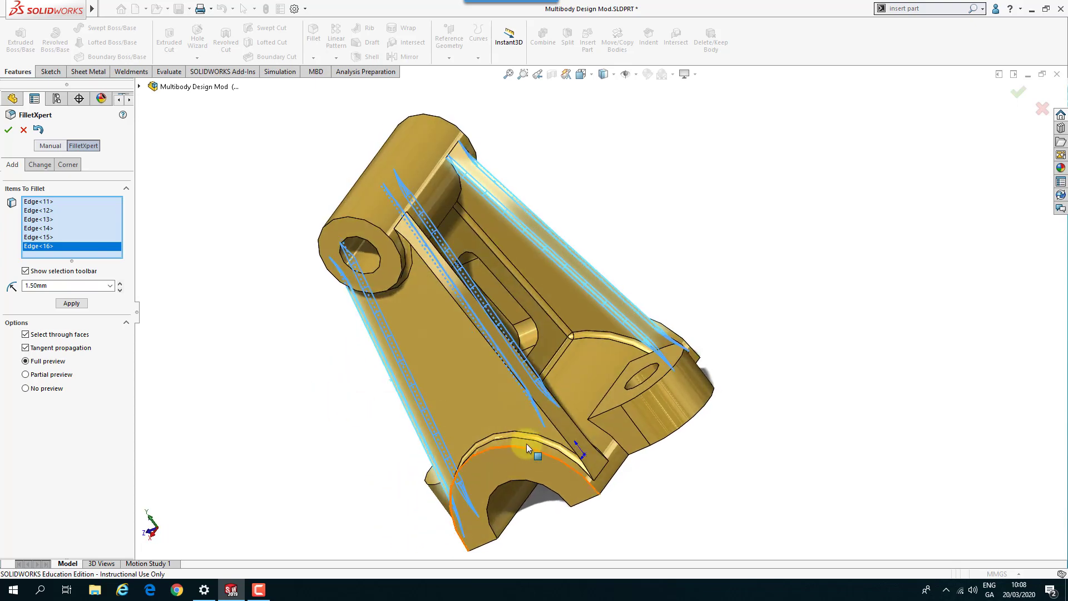
pyautogui.click(555, 429)
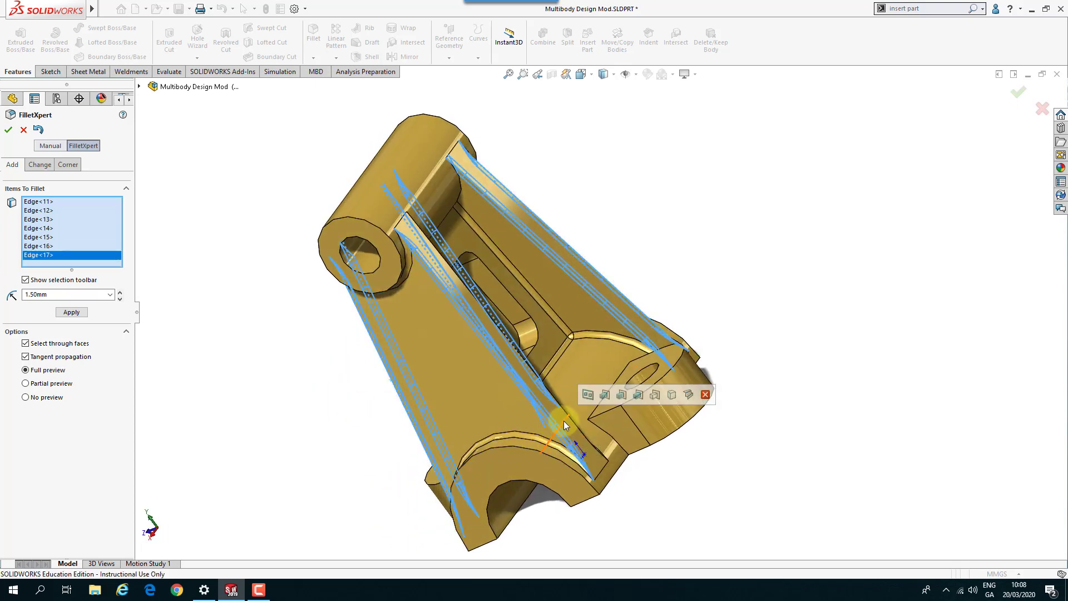
pyautogui.click(569, 416)
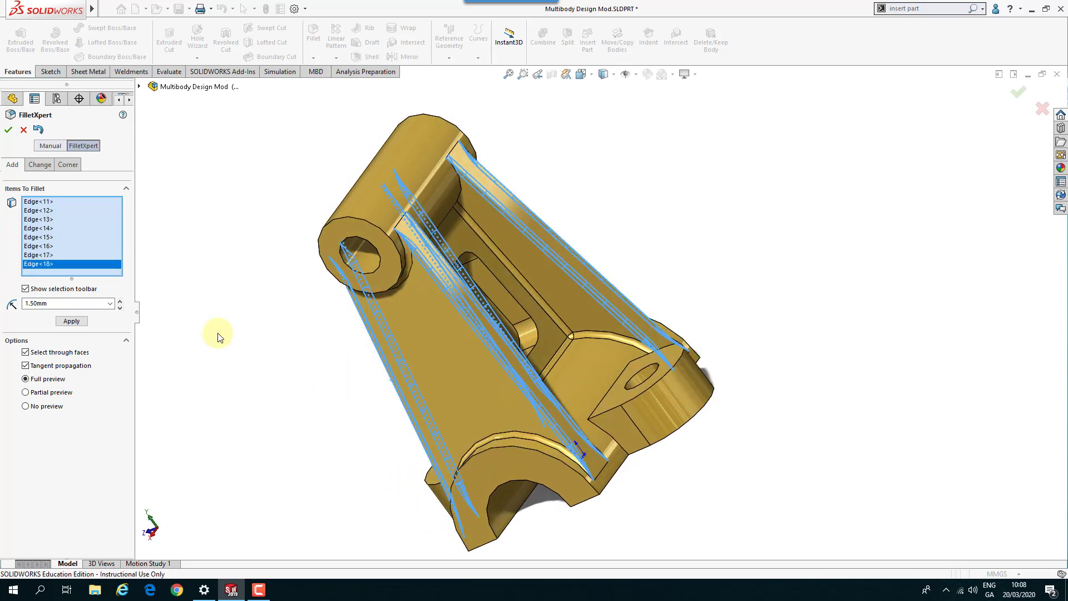
pyautogui.click(71, 321)
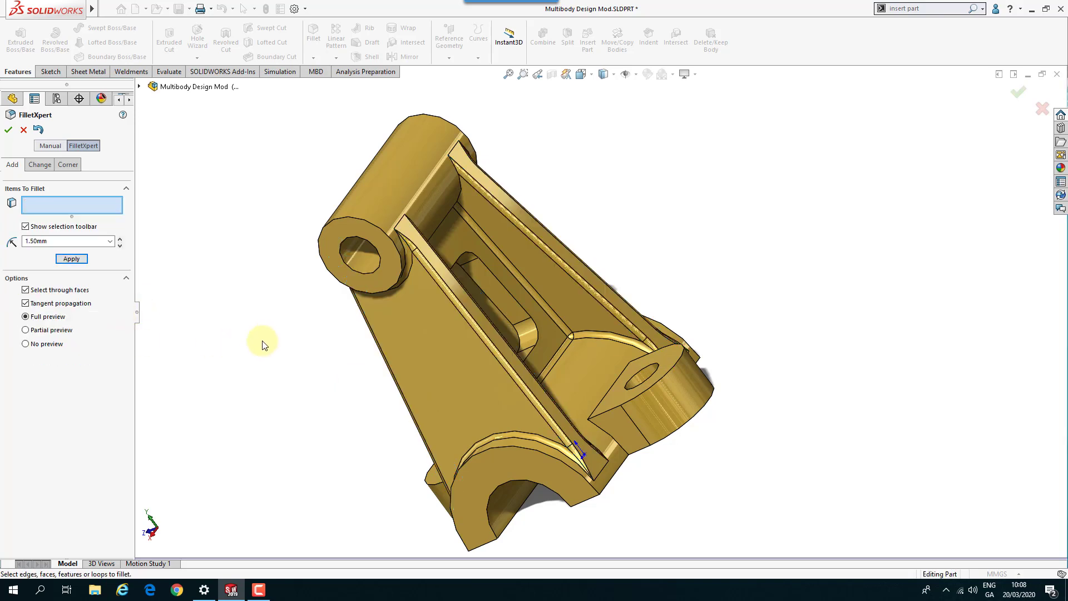
# Fillet the top outer edges of both Mounting Lugs and their junctions with the base at 1.5 mm, finishing in the isometric view
pyautogui.moveTo(294, 381); pyautogui.dragTo(401, 350, button='middle')
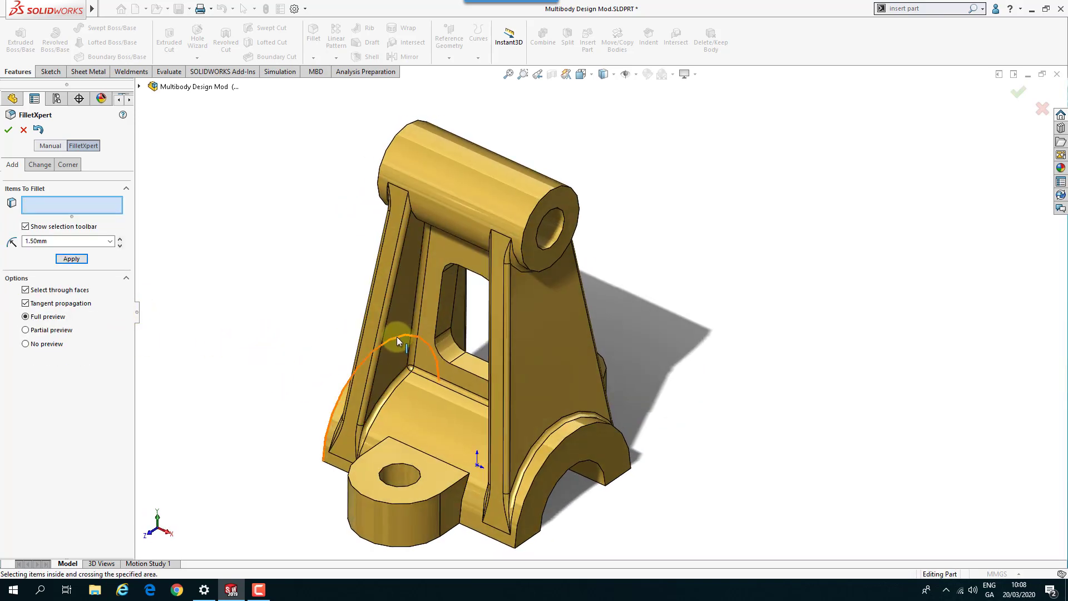
pyautogui.hotkey('ctrl', '7')
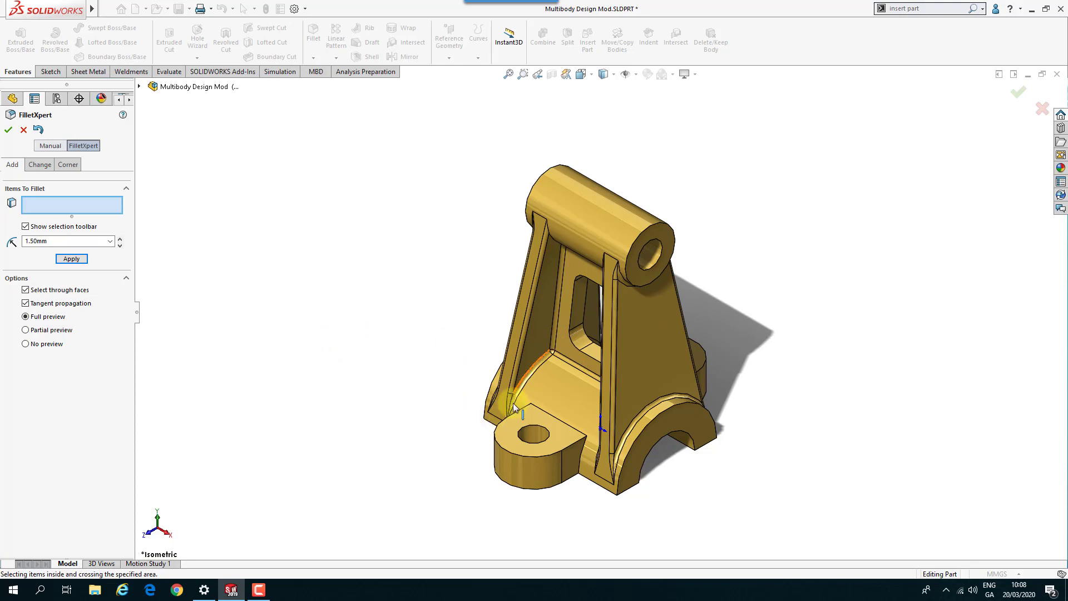
pyautogui.scroll(-5, 579, 463)
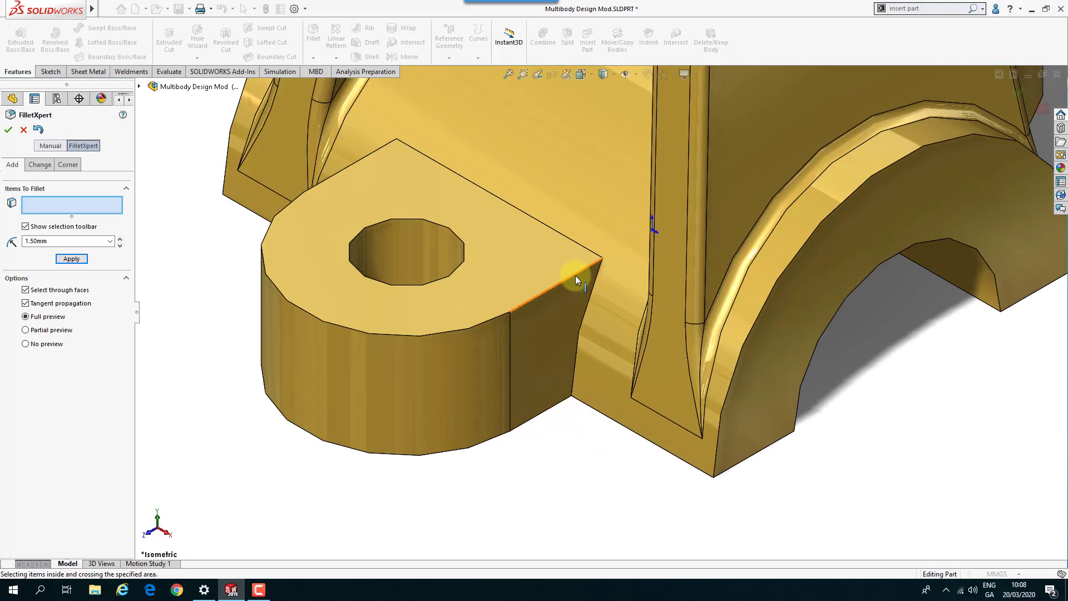
pyautogui.click(567, 279)
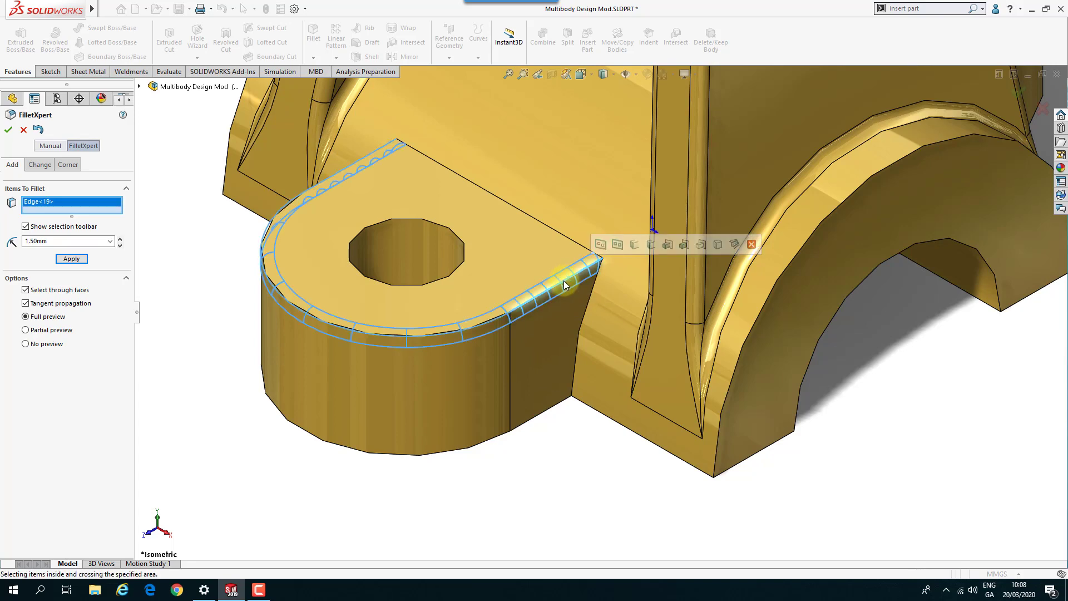
pyautogui.click(580, 326)
pyautogui.scroll(5, 737, 281)
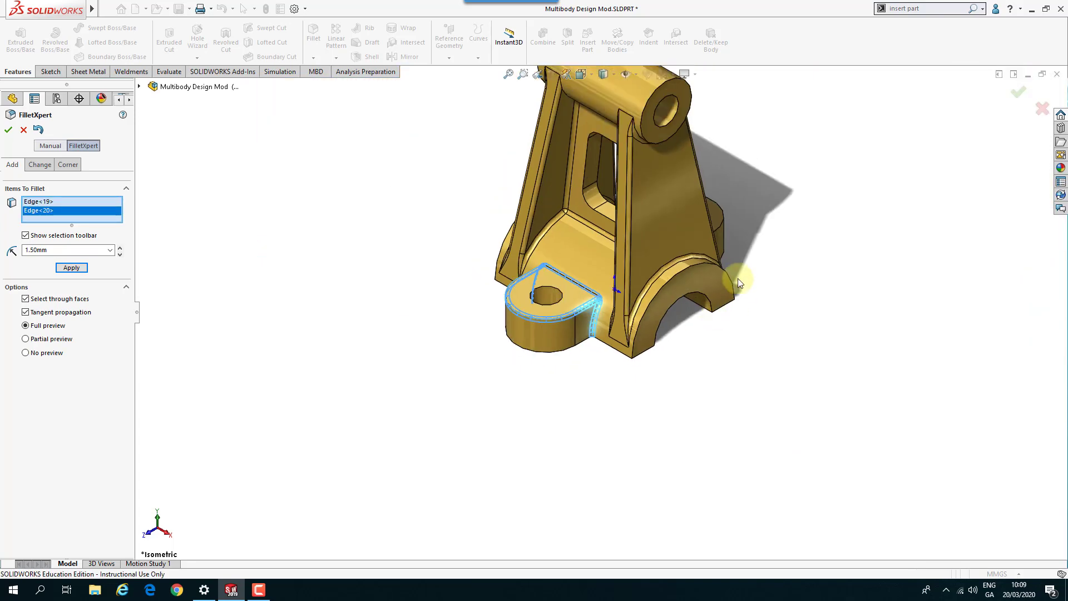
pyautogui.moveTo(737, 278); pyautogui.dragTo(603, 386, button='middle')
pyautogui.scroll(-5, 801, 278)
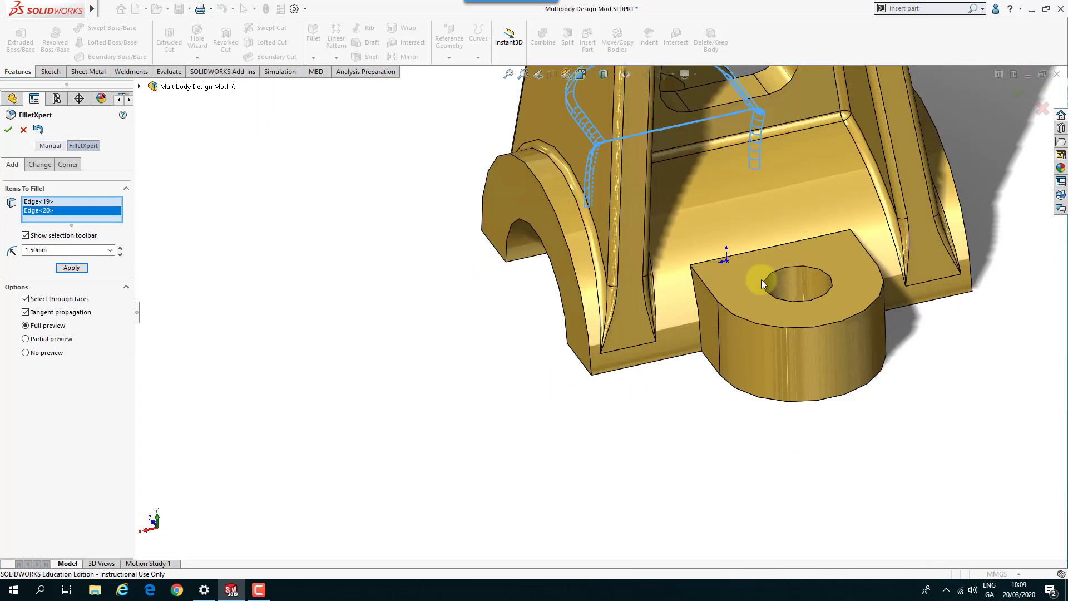
pyautogui.click(727, 309)
pyautogui.click(697, 310)
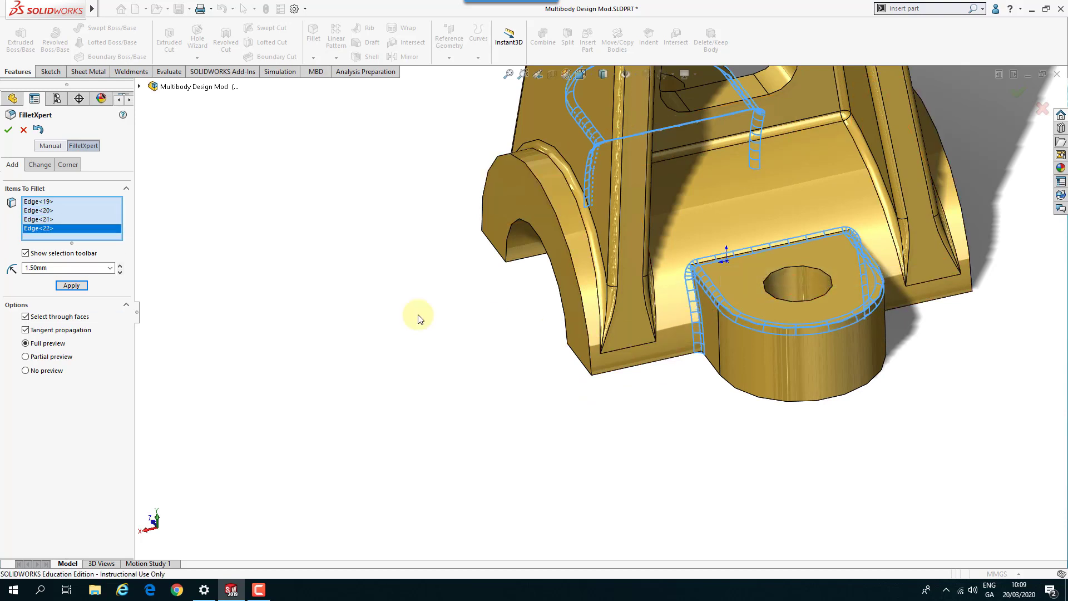
pyautogui.click(73, 286)
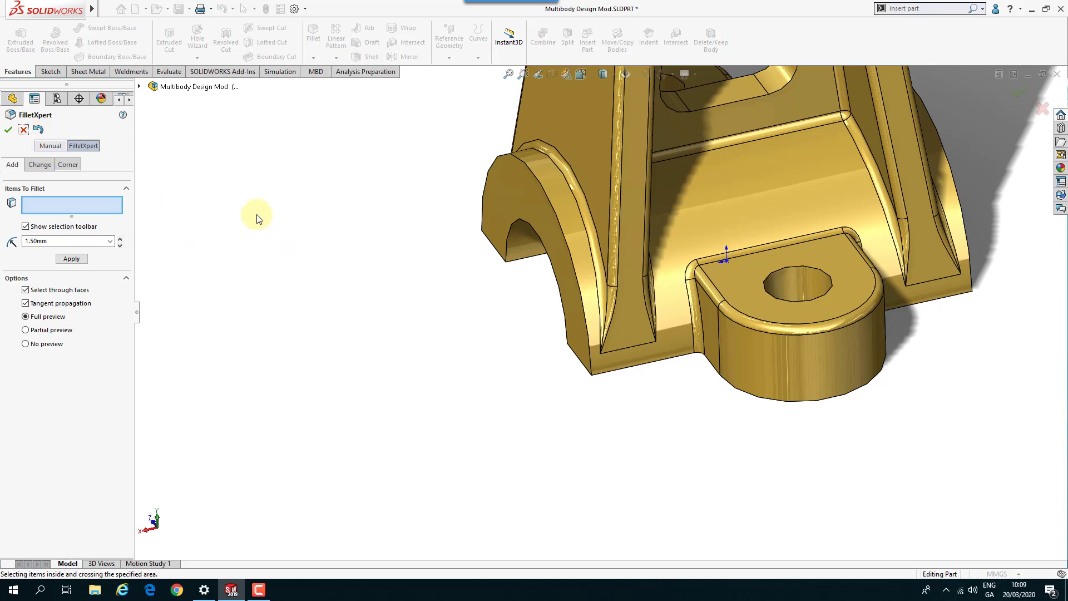
pyautogui.click(23, 131)
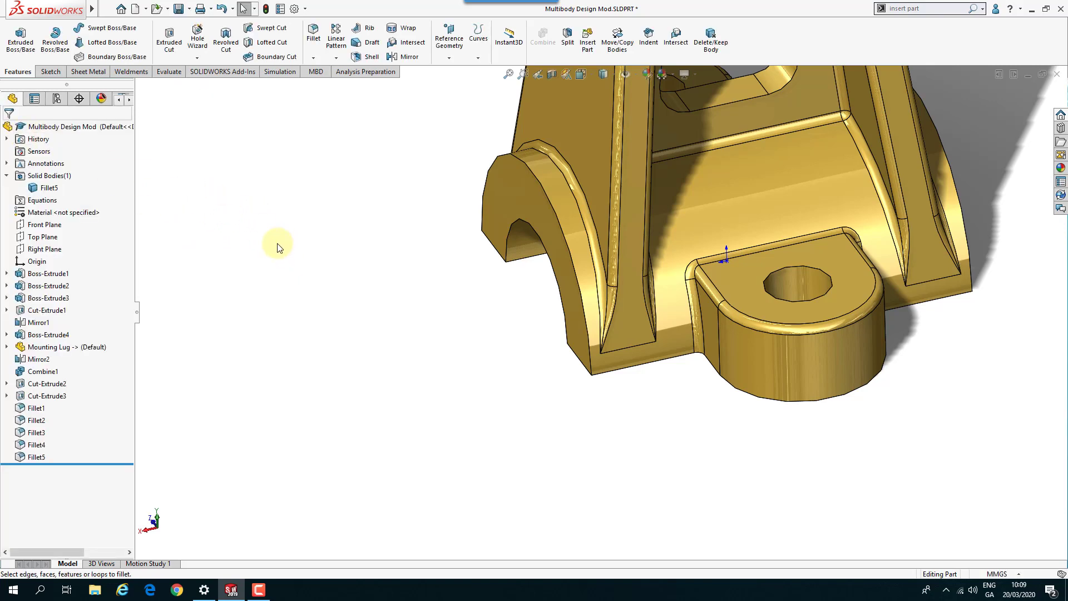
pyautogui.hotkey('ctrl', '7')
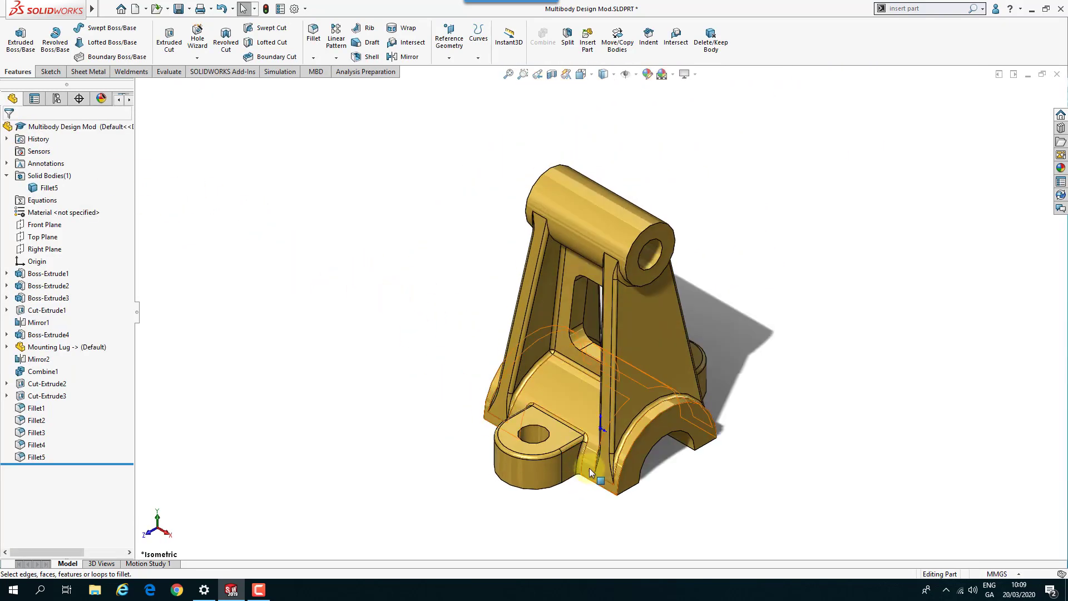
pyautogui.scroll(-2, 596, 428)
pyautogui.scroll(2, 615, 213)
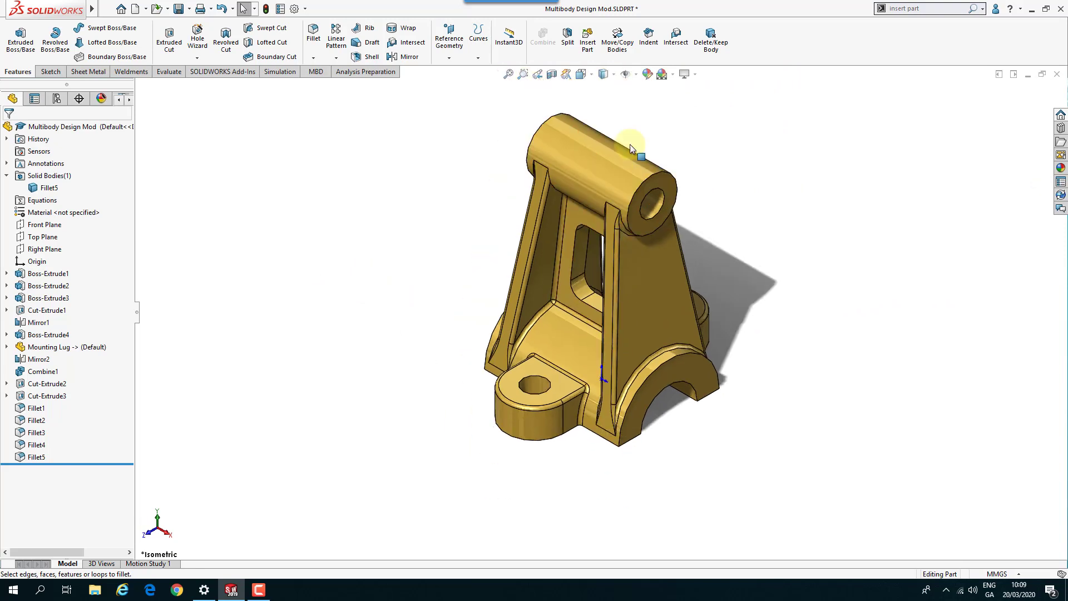
pyautogui.scroll(-1, 620, 159)
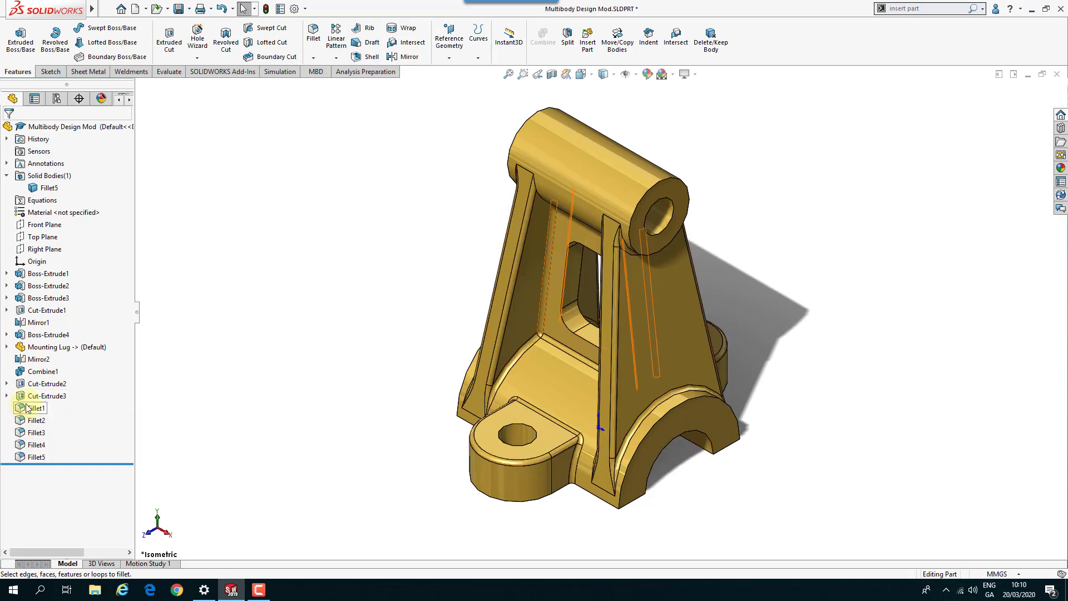
# Group the features Fillet1 through Fillet5 into a new feature tree folder named "Fillet R1.5", leaving it collapsed and nothing selected
pyautogui.moveTo(27, 408)
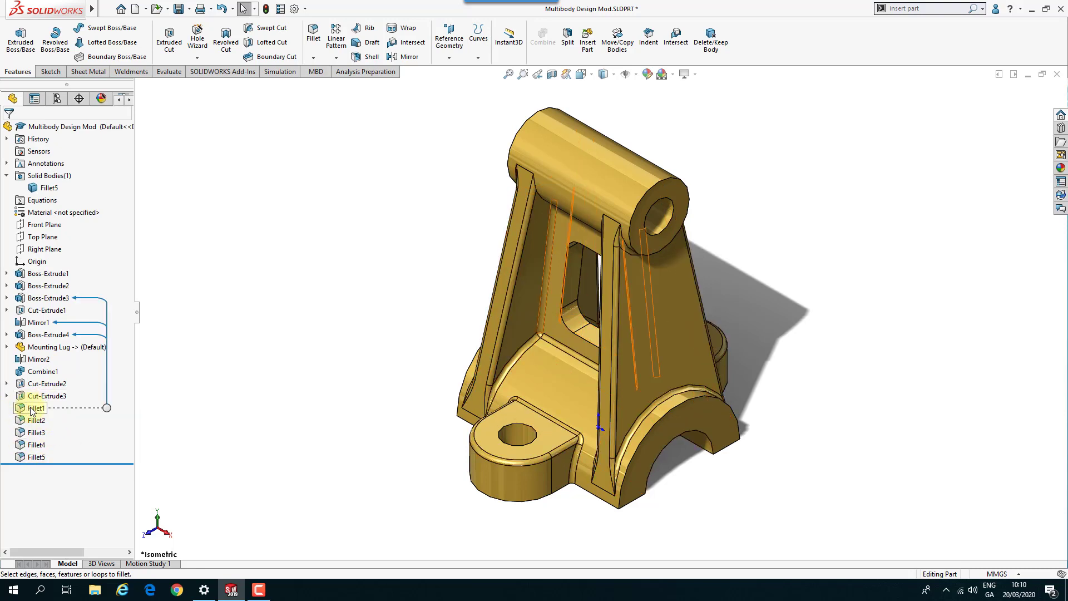
pyautogui.click(32, 410)
pyautogui.keyDown('shift'); pyautogui.click(35, 457); pyautogui.keyUp('shift')
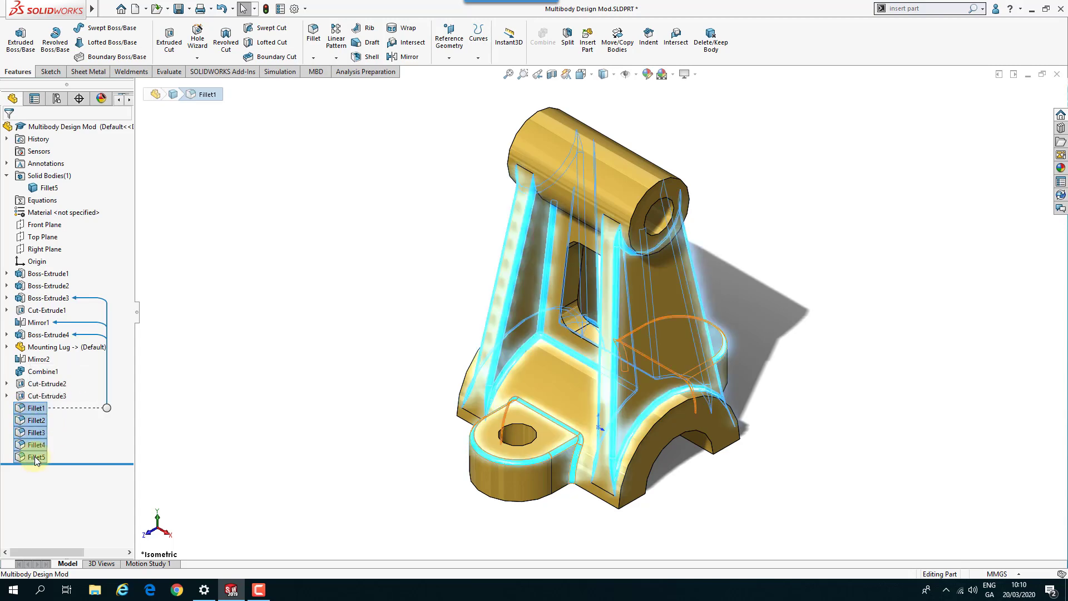
pyautogui.rightClick(35, 458)
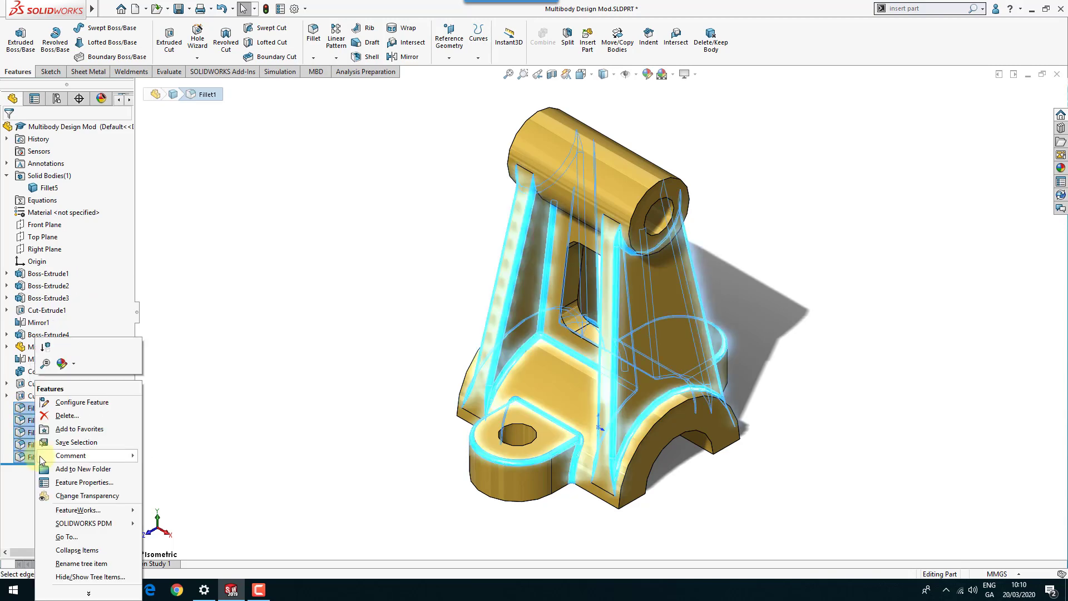
pyautogui.click(74, 470)
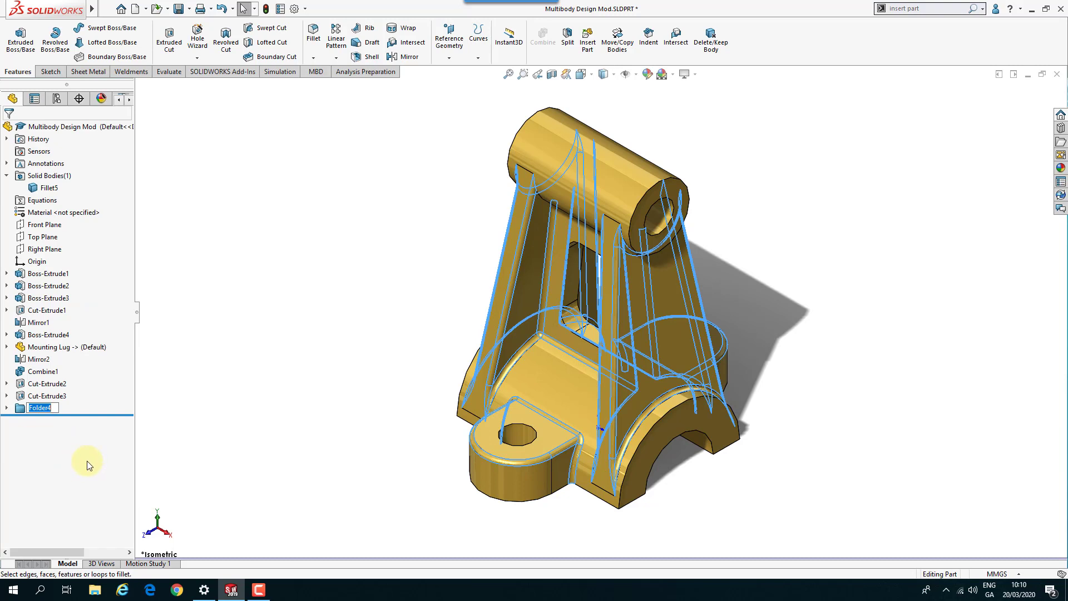
pyautogui.write('Fillet R1.5')
pyautogui.press('Return')
pyautogui.click(7, 409)
pyautogui.click(8, 409)
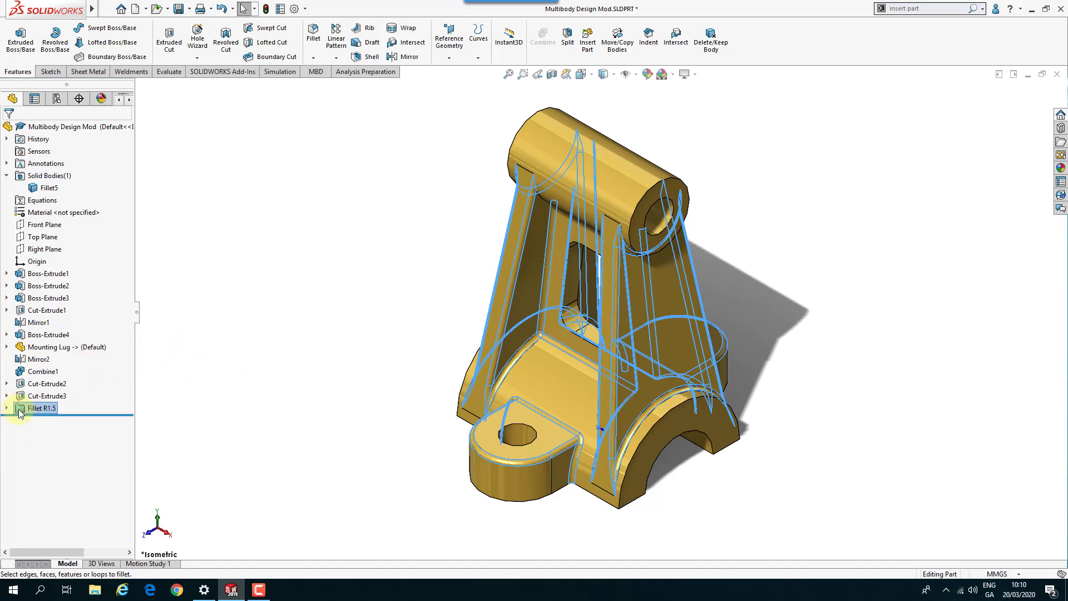
pyautogui.click(179, 390)
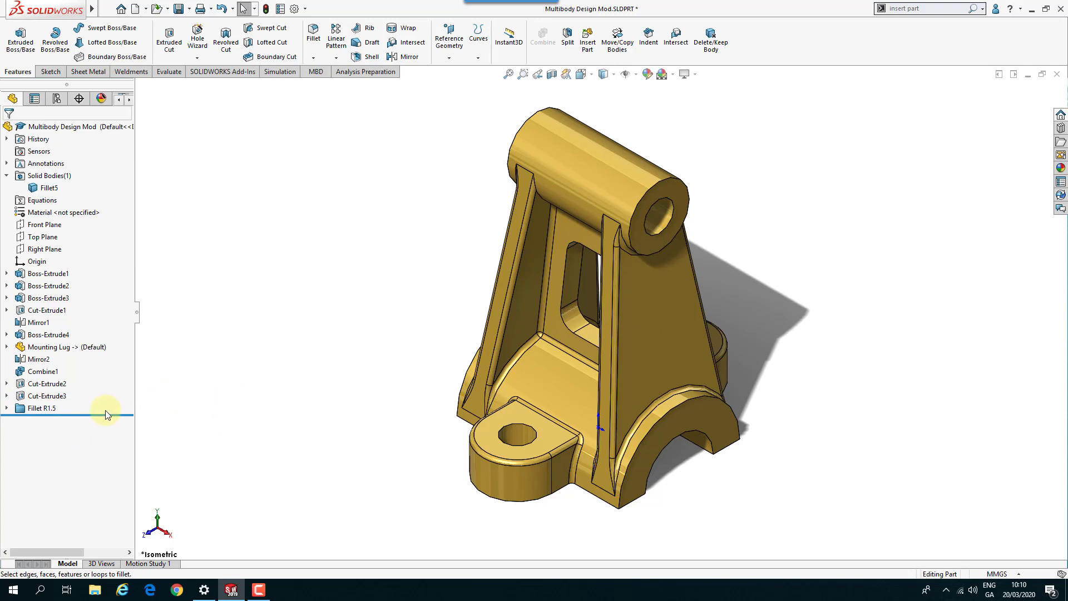